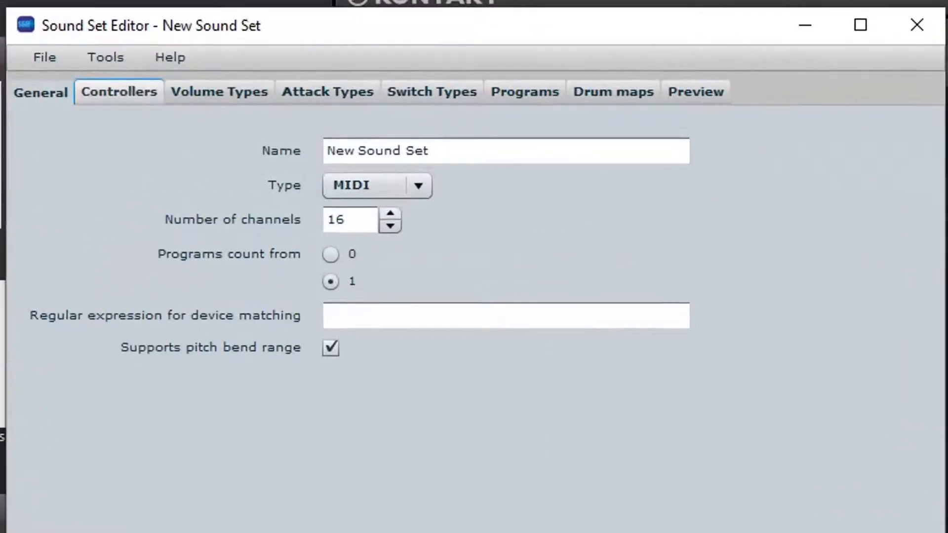
Step: Look through the new sound set's controllers, volume types, attack types, switch types and programs
left_click(119, 92)
left_click(219, 92)
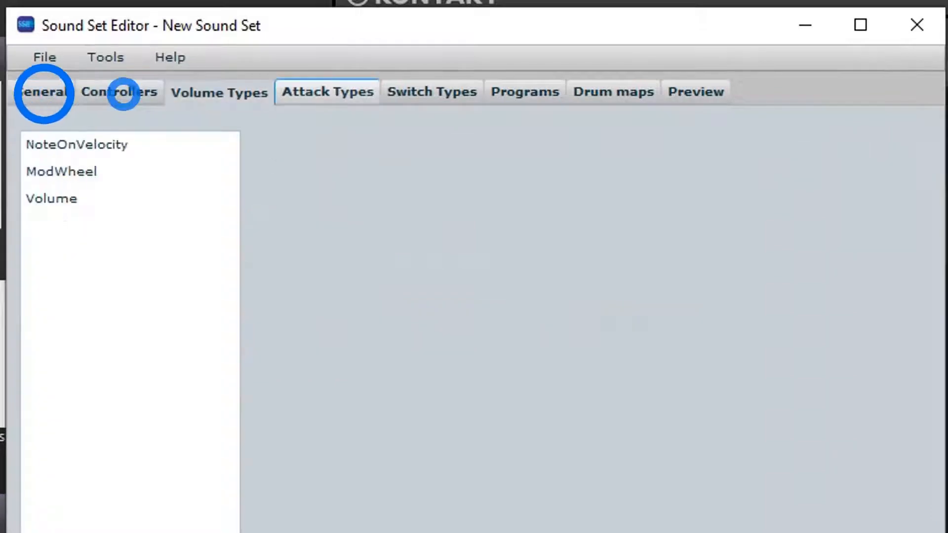
left_click(327, 93)
left_click(433, 95)
left_click(526, 96)
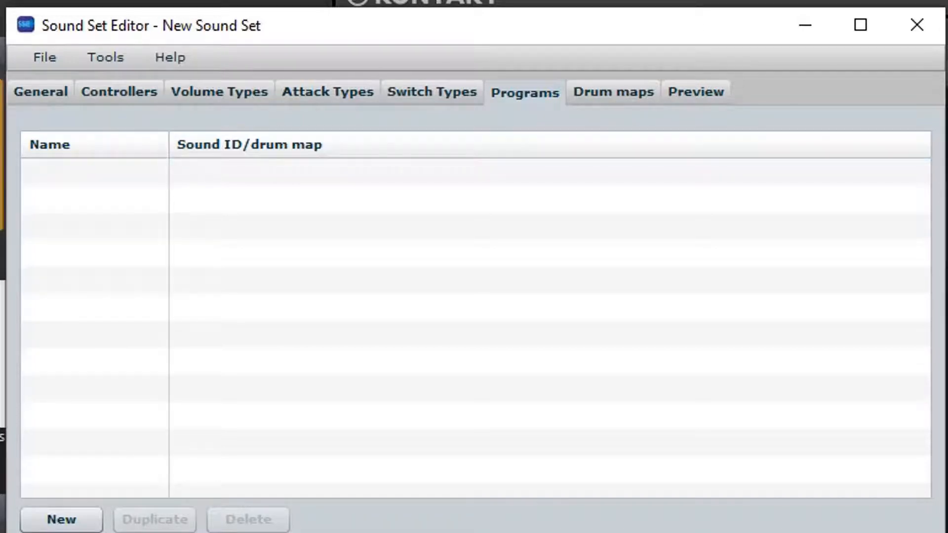
Step: Open the existing Symphony Series sound set from the Sibelius Sounds folder
left_click(45, 57)
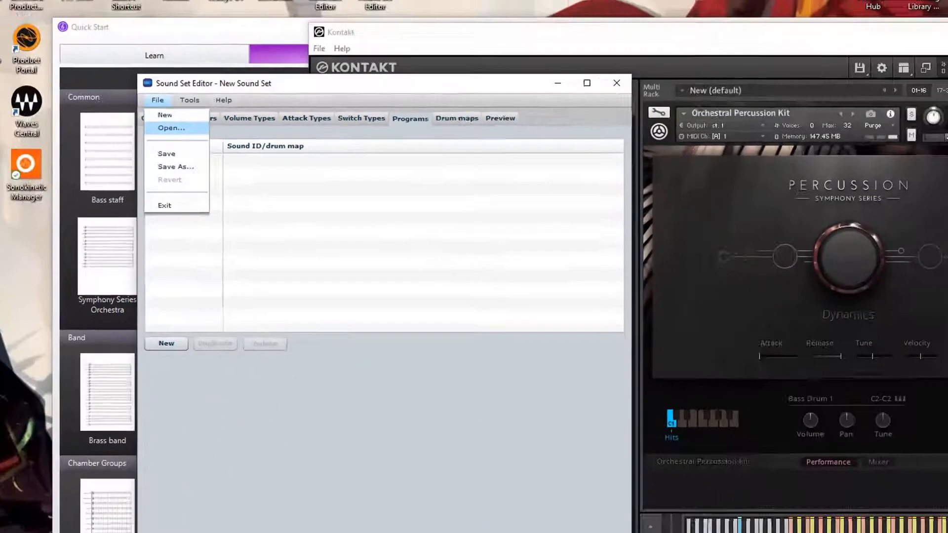
left_click(172, 127)
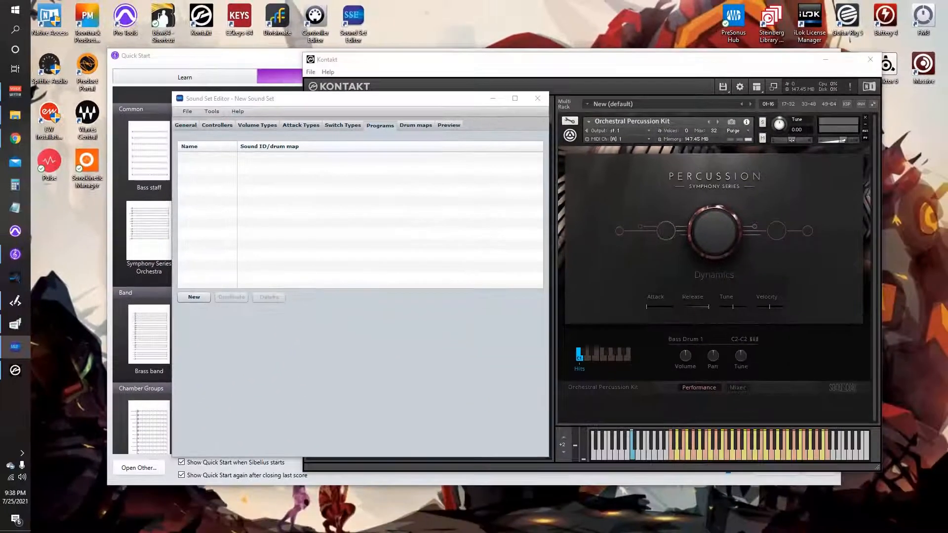
scroll(306, 264, "down", 5)
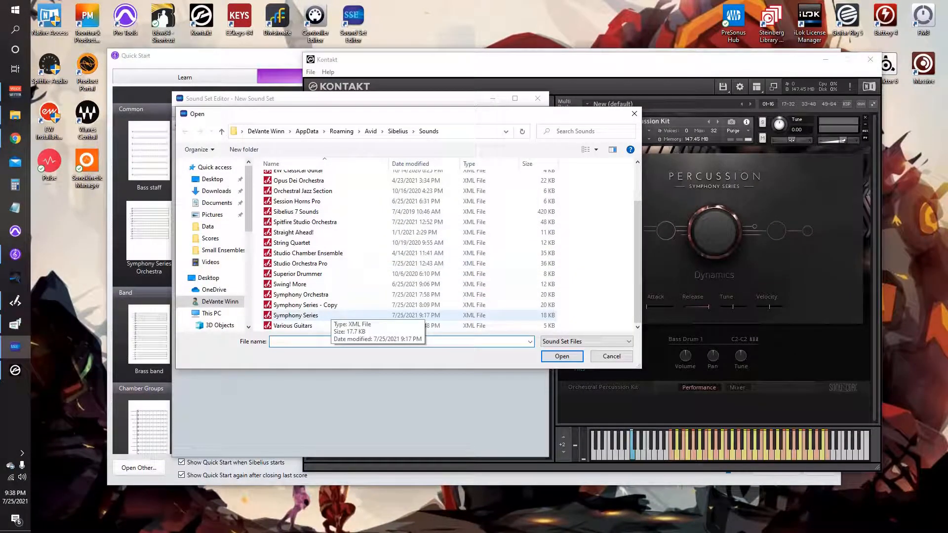
double_click(329, 315)
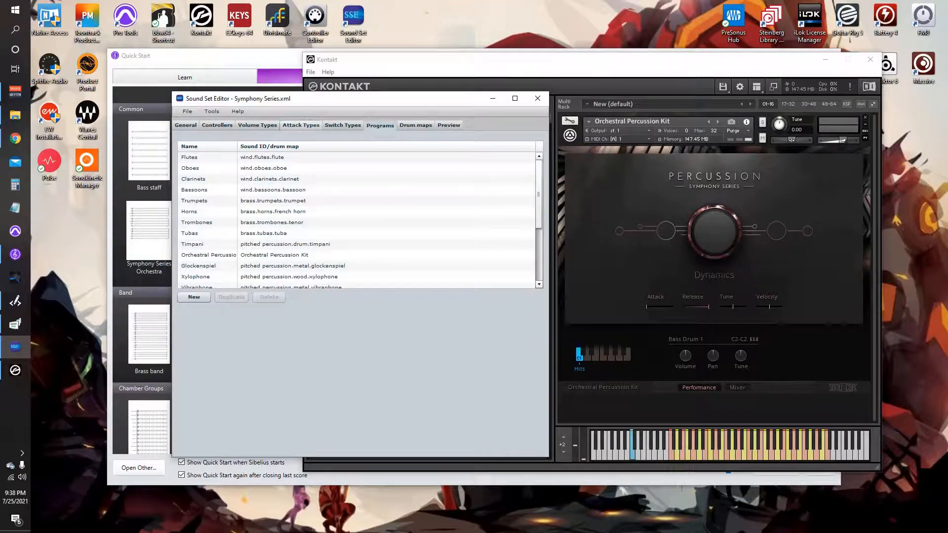
Step: Review the attack types, volume types and switch types defined in the Symphony Series sound set
left_click(300, 125)
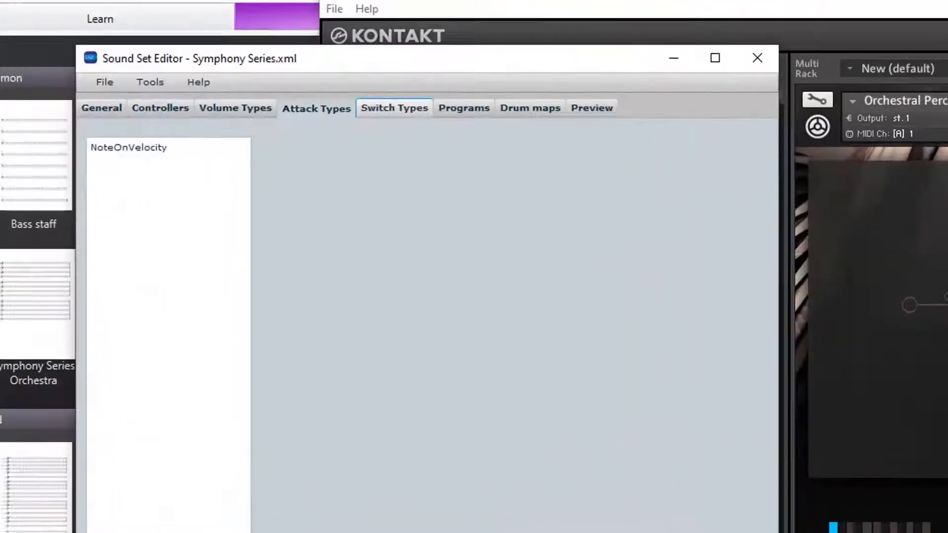
left_click(343, 125)
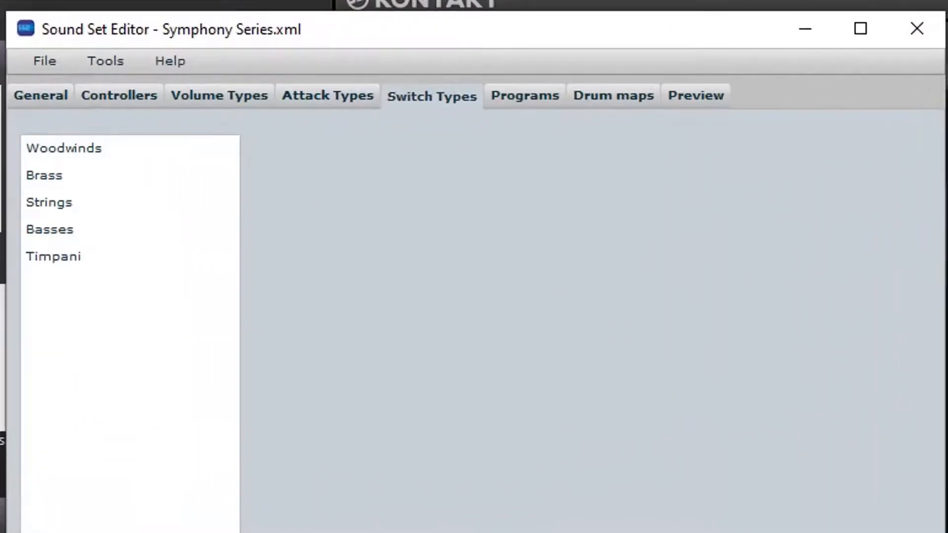
left_click(327, 96)
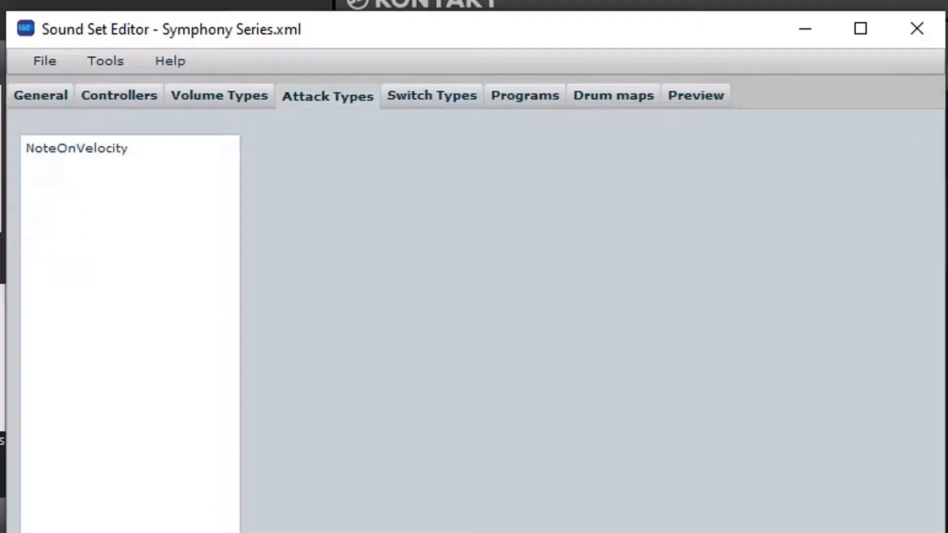
left_click(220, 96)
left_click(327, 96)
left_click(432, 96)
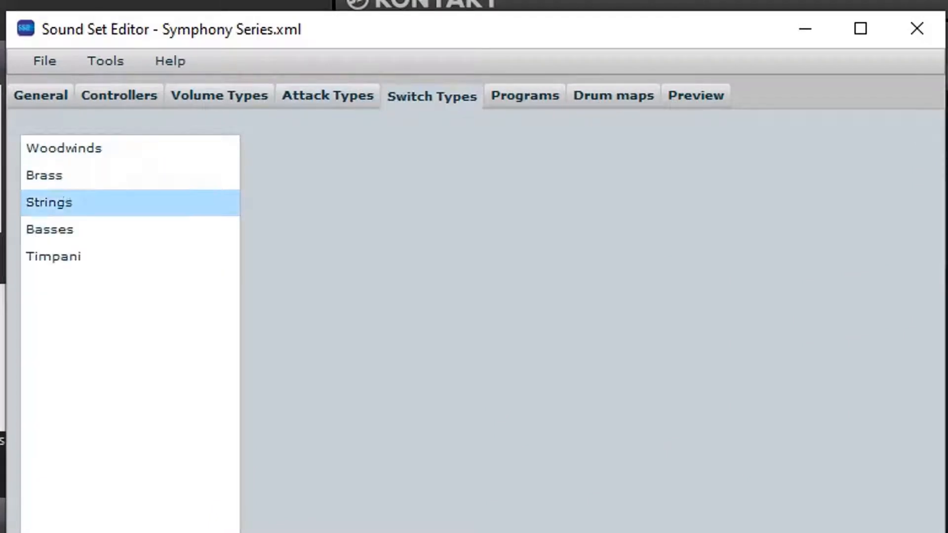
Step: Inspect the Strings and Woodwinds switch types, the Woodwinds [reset] sound ID change and the Flutes program settings
left_click(64, 149)
left_click(64, 175)
left_click(65, 202)
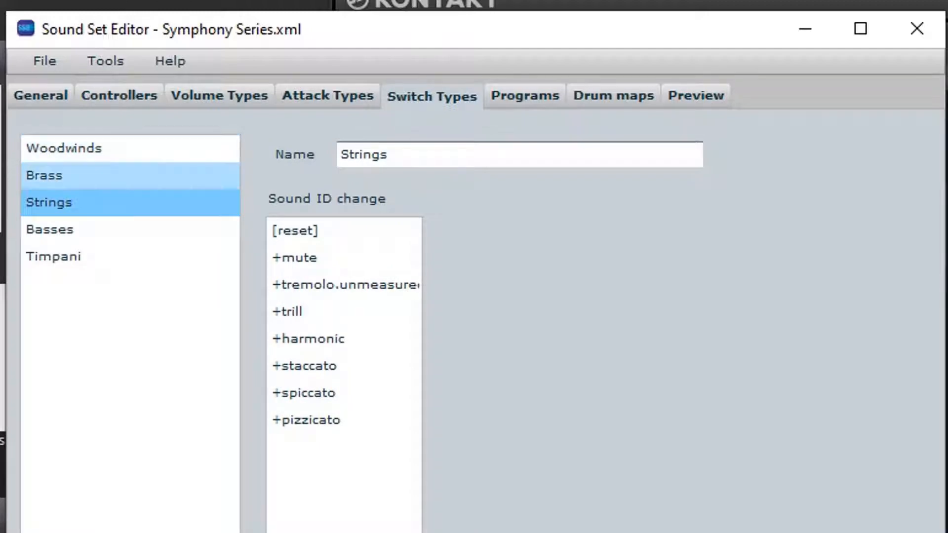
left_click(64, 149)
left_click(295, 230)
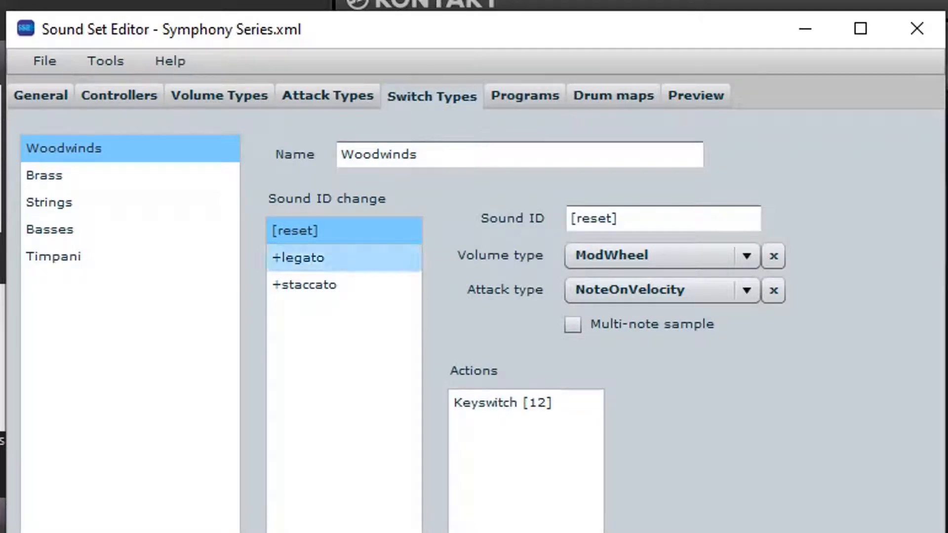
left_click(524, 95)
left_click(231, 175)
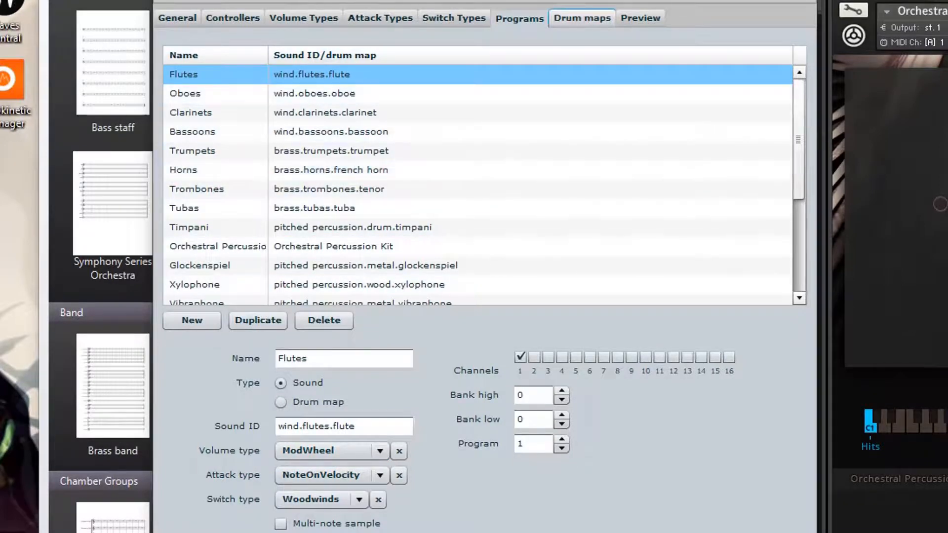
Step: Delete the Bass Drum 2 and Bass Drum 1 sounds from the Orchestral Percussion Kit drum map
left_click(582, 18)
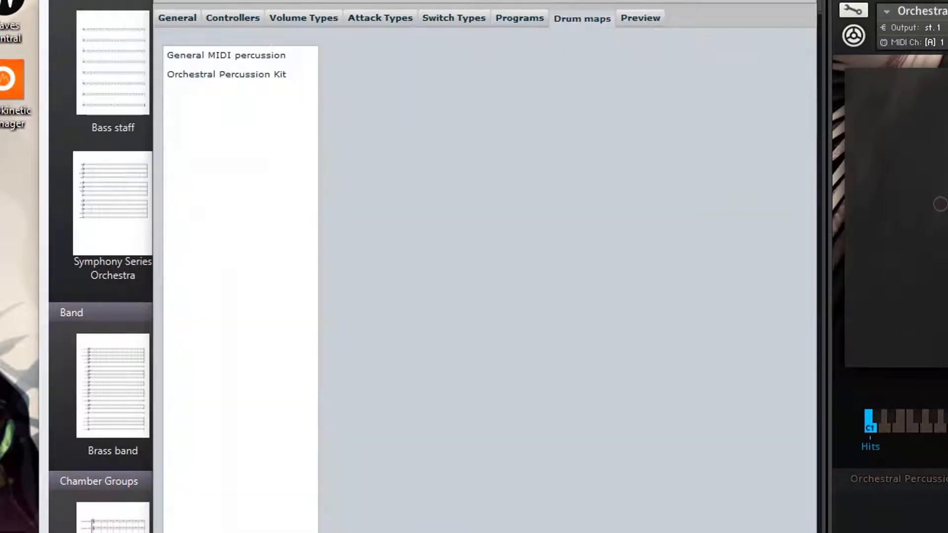
left_click(226, 75)
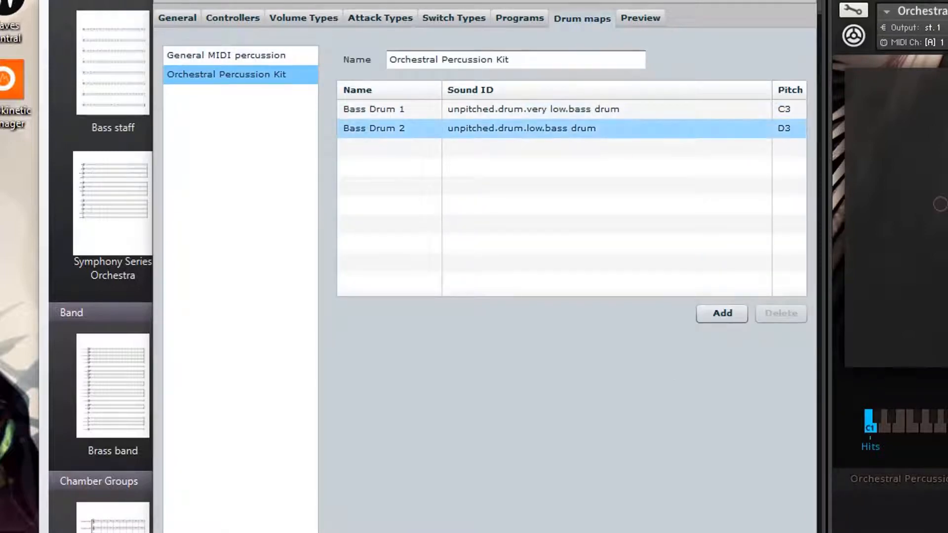
left_click(374, 128)
left_click(781, 313)
left_click(374, 109)
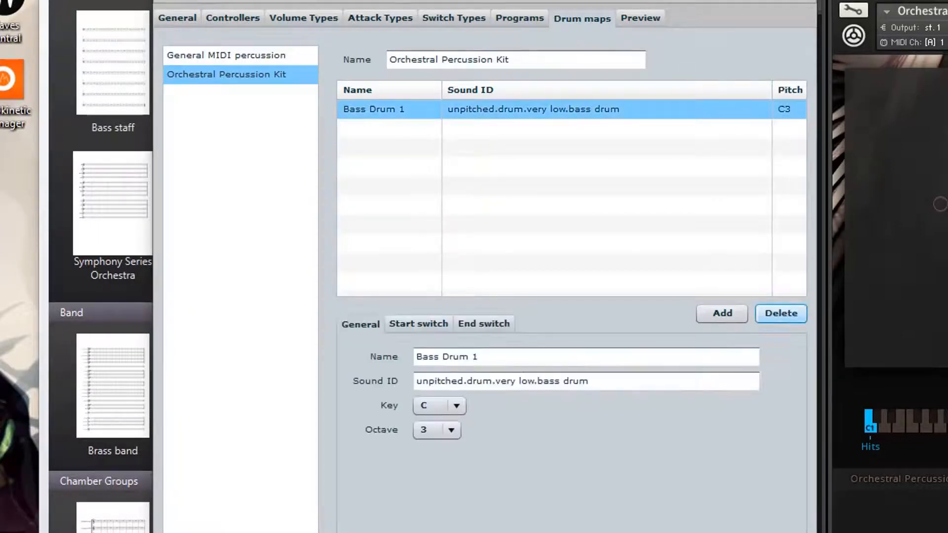
left_click(781, 313)
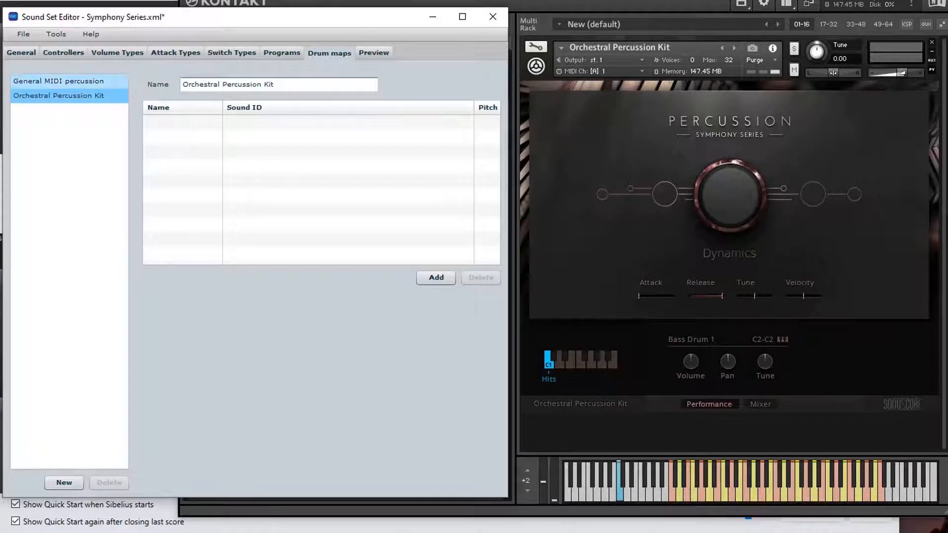
Step: Examine the General MIDI percussion drum map and the general and start switch settings of its High Q sound
left_click(69, 81)
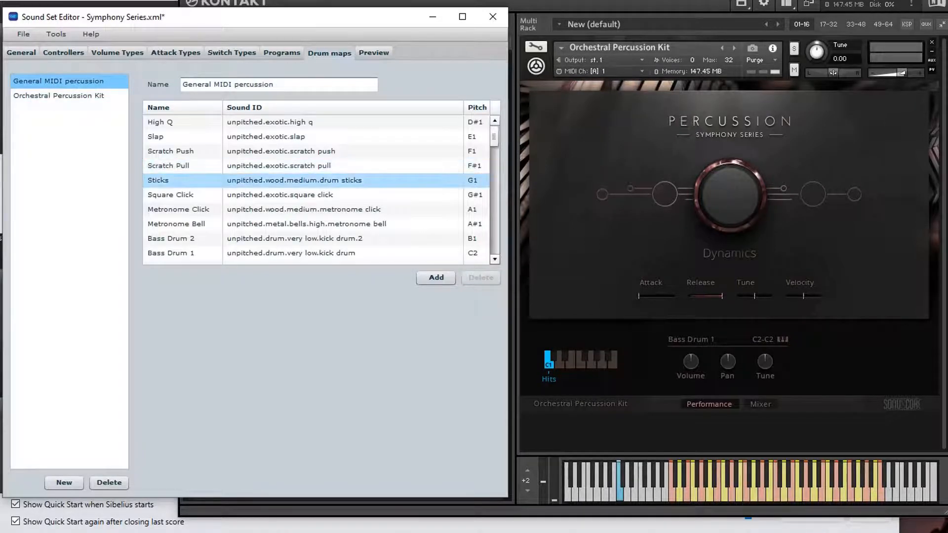
scroll(316, 180, "down", 17)
scroll(316, 181, "up", 17)
left_click(316, 122)
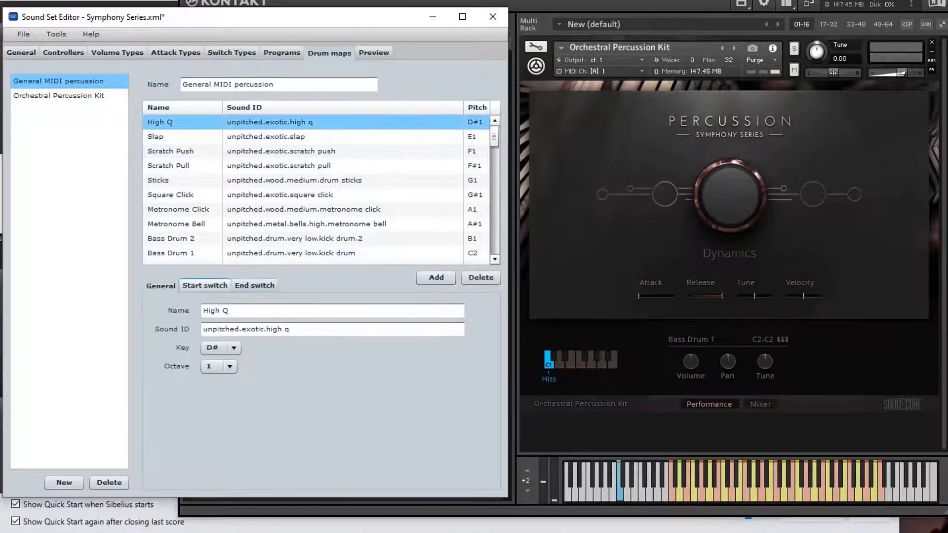
left_click(205, 286)
left_click(160, 286)
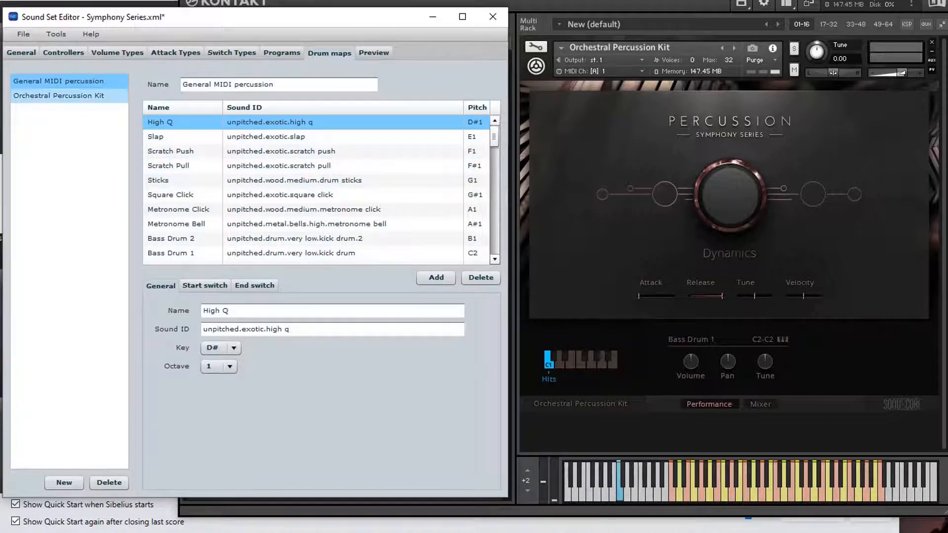
Step: Check the Orchestral Percussion Kit program's drum map assignment and return to the kit's drum map
left_click(58, 95)
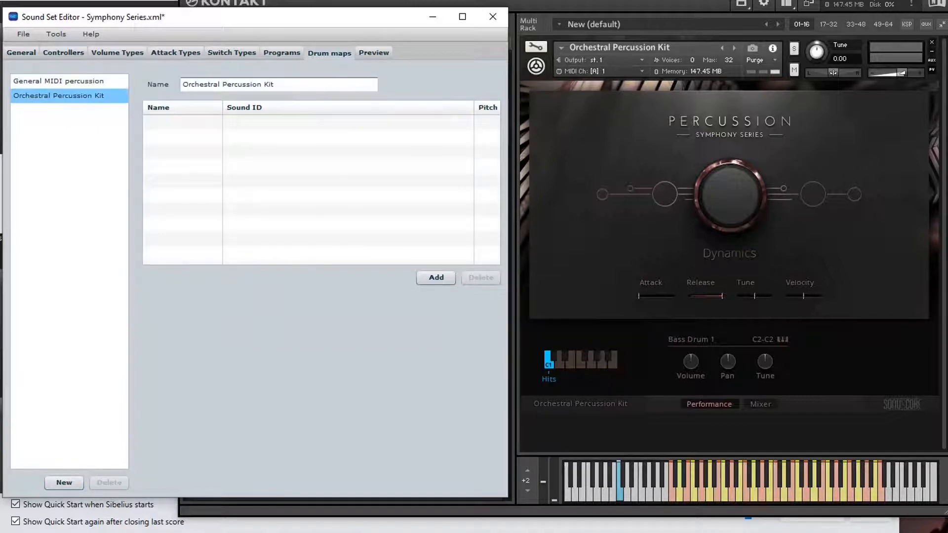
left_click(282, 52)
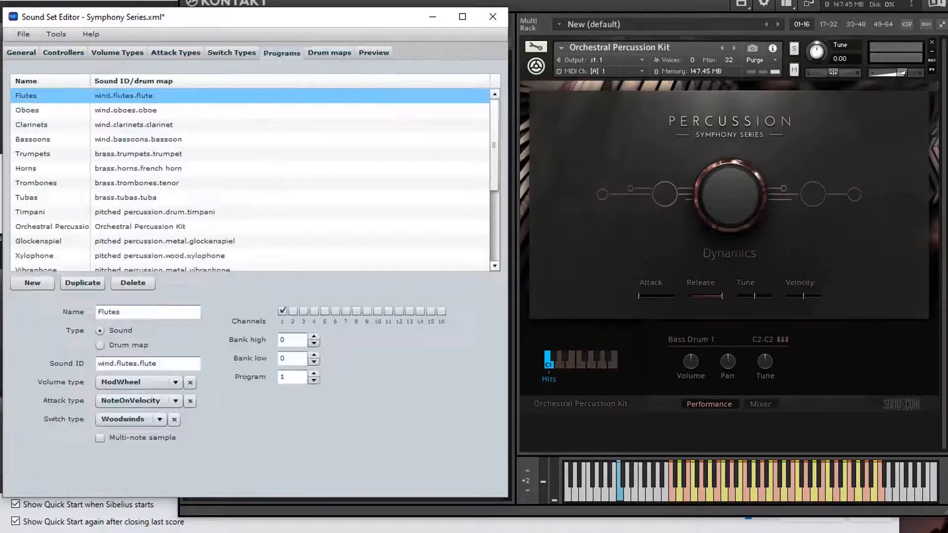
scroll(247, 197, "down", 3)
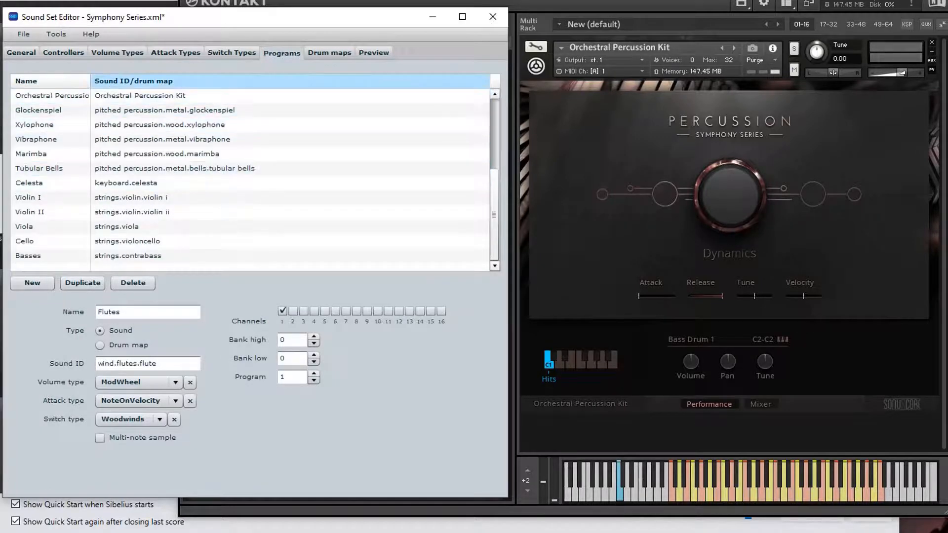
left_click(140, 96)
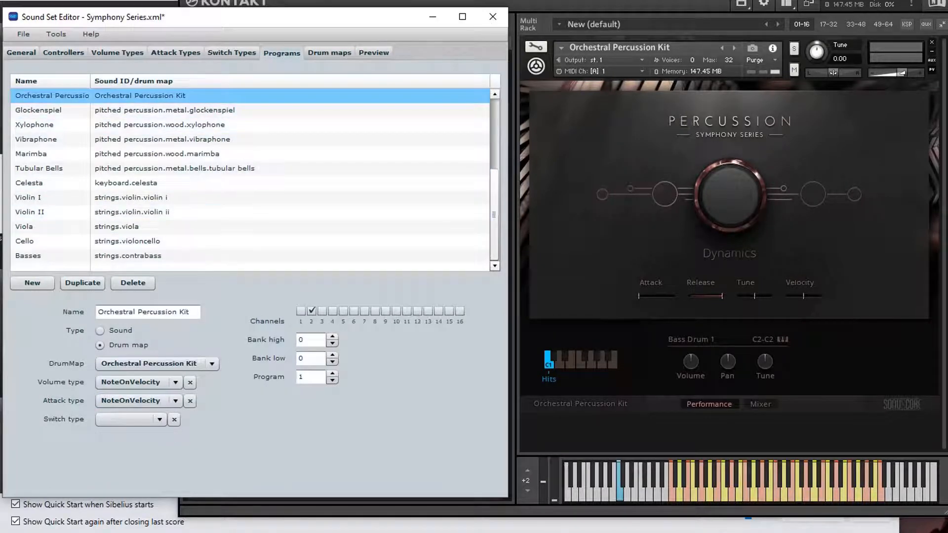
left_click(330, 53)
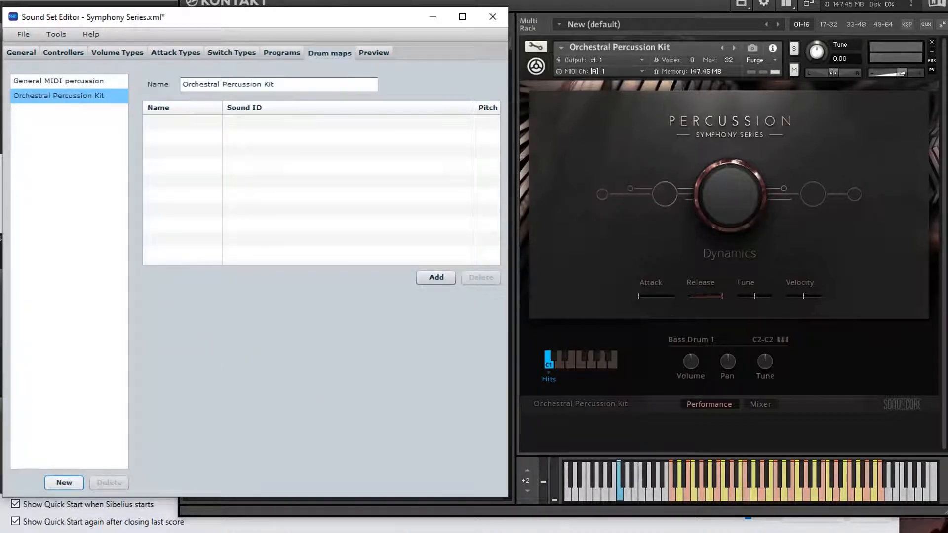
left_click(64, 482)
triple_click(222, 85)
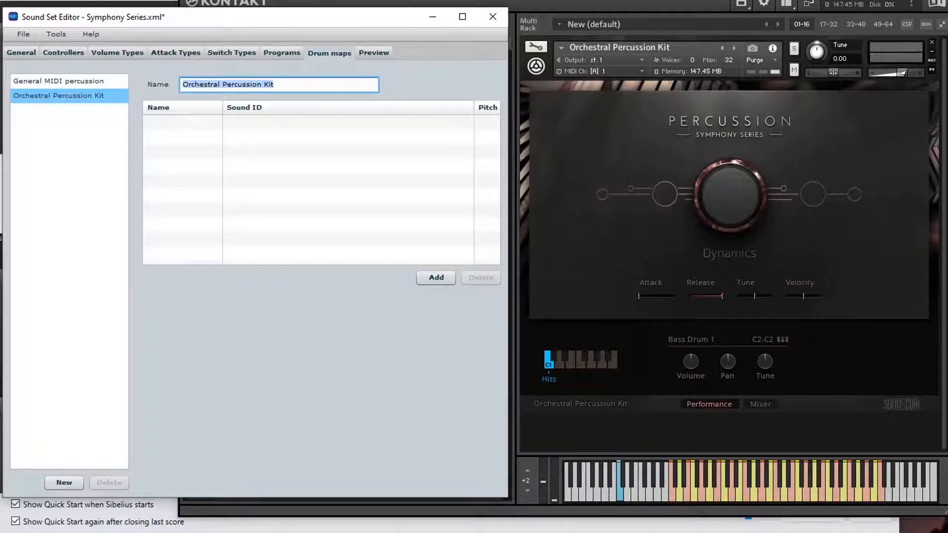
left_click(623, 48)
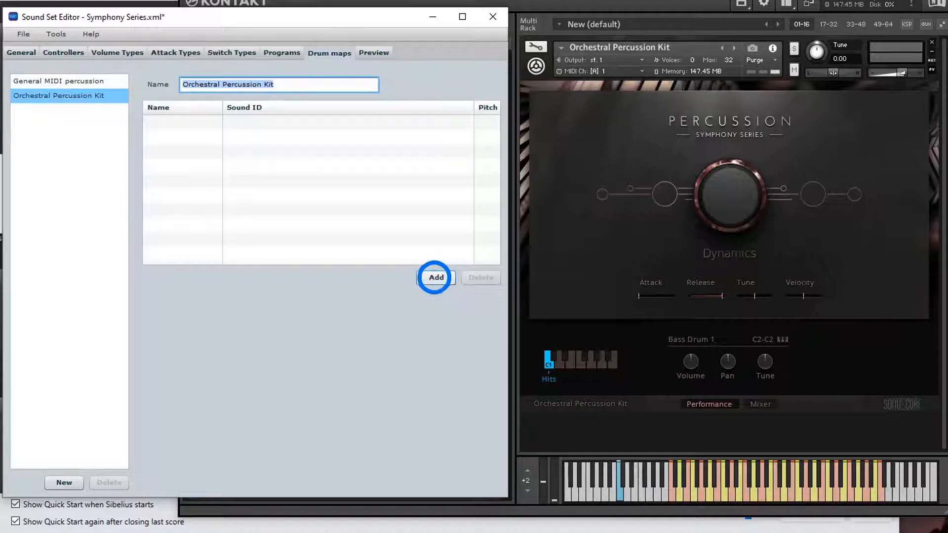
Step: Add a drum sound named Bass Drum 1 to the Orchestral Percussion Kit drum map and set its octave to 3
left_click(436, 277)
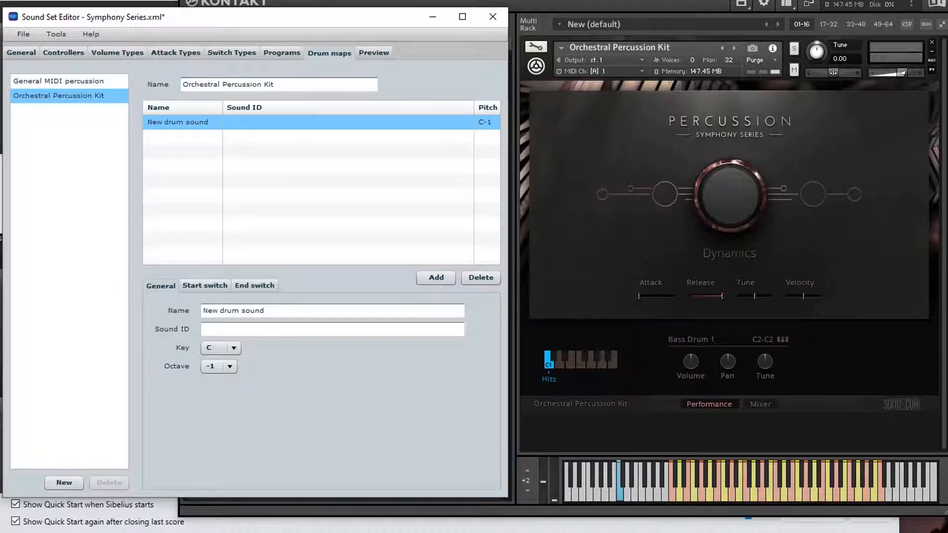
left_click_drag(265, 311, 201, 311)
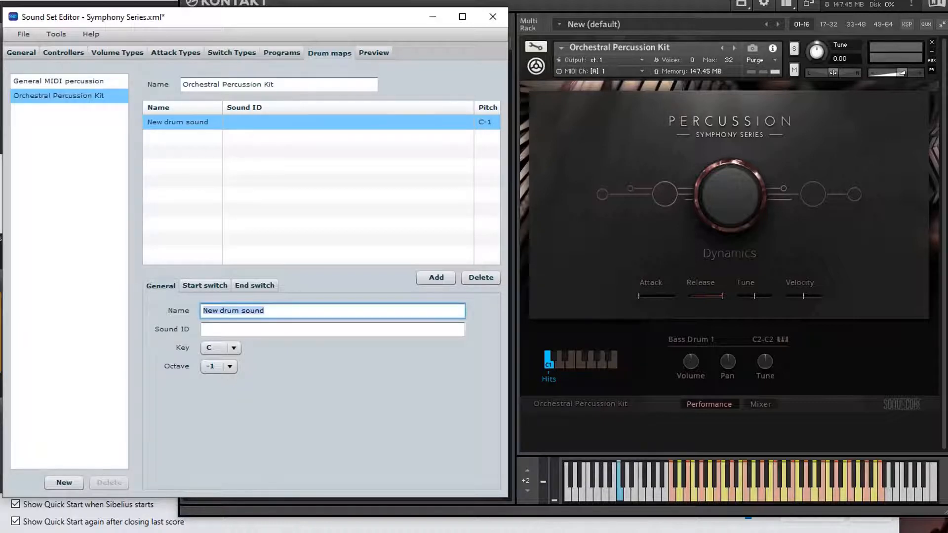
key("alt+Tab")
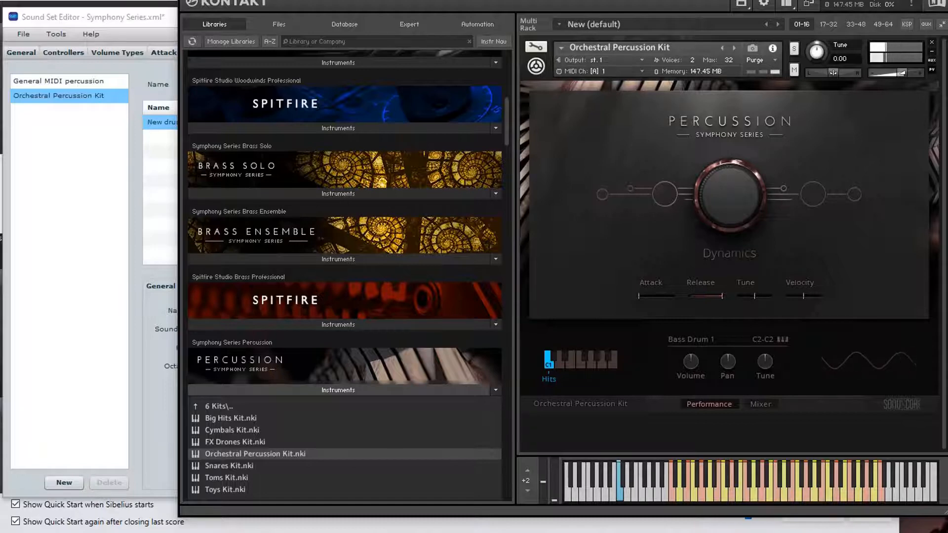
key("alt+Tab")
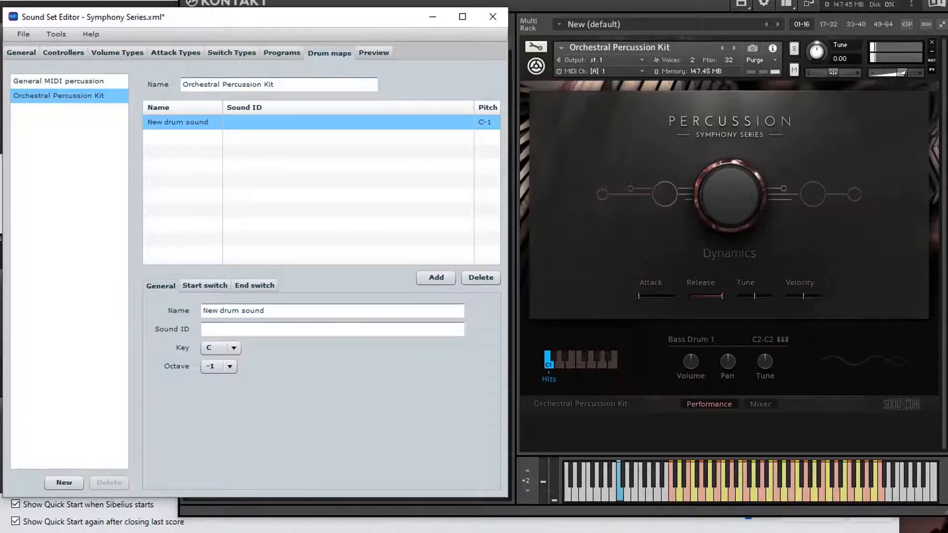
key("Tab")
key("shift+Home")
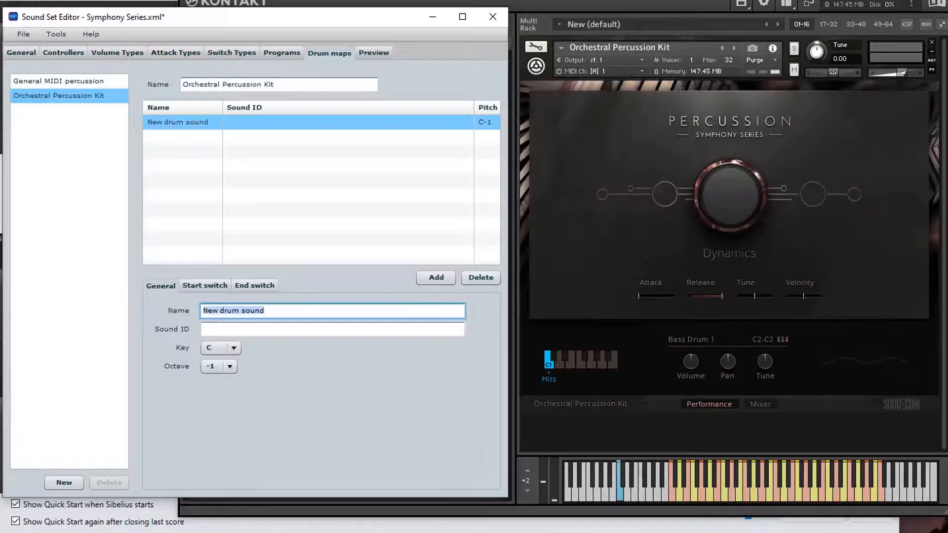
type("Bas")
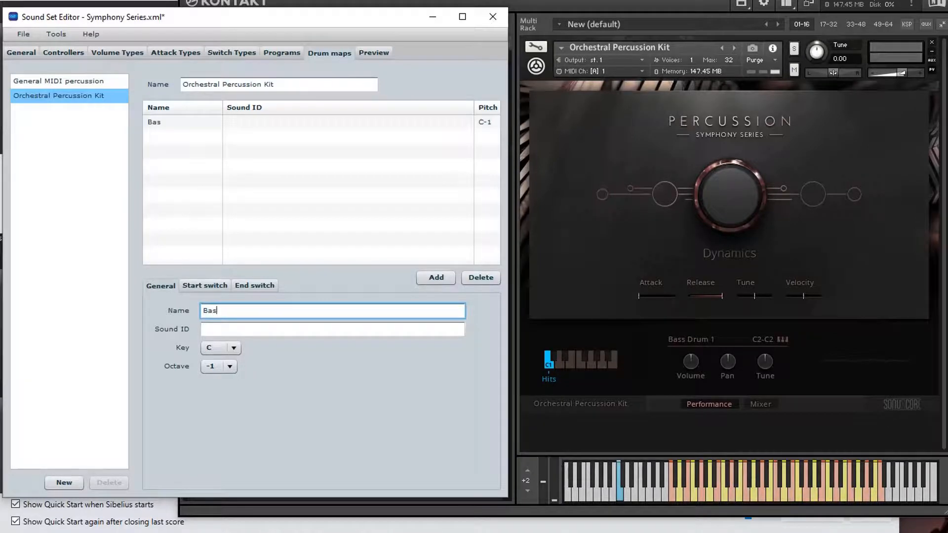
type("s Drum 1")
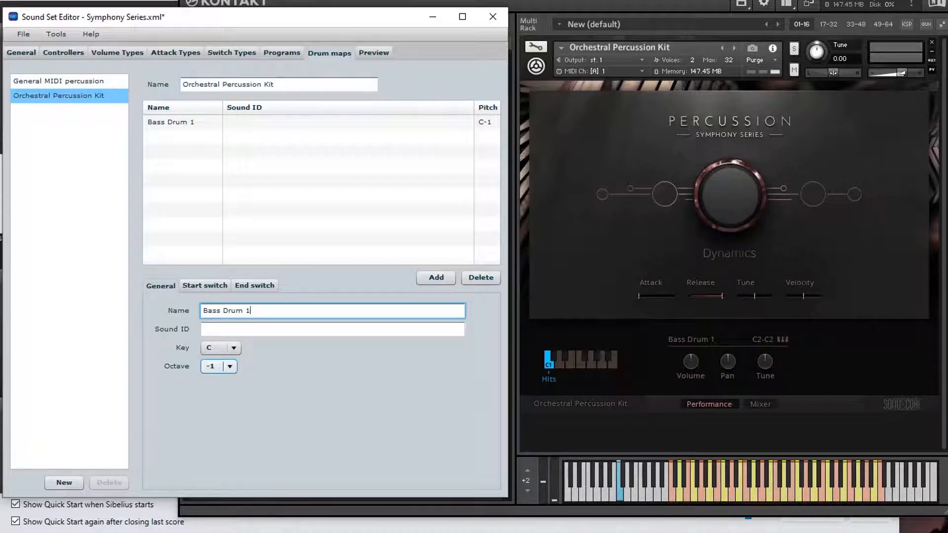
left_click(217, 366)
left_click(213, 434)
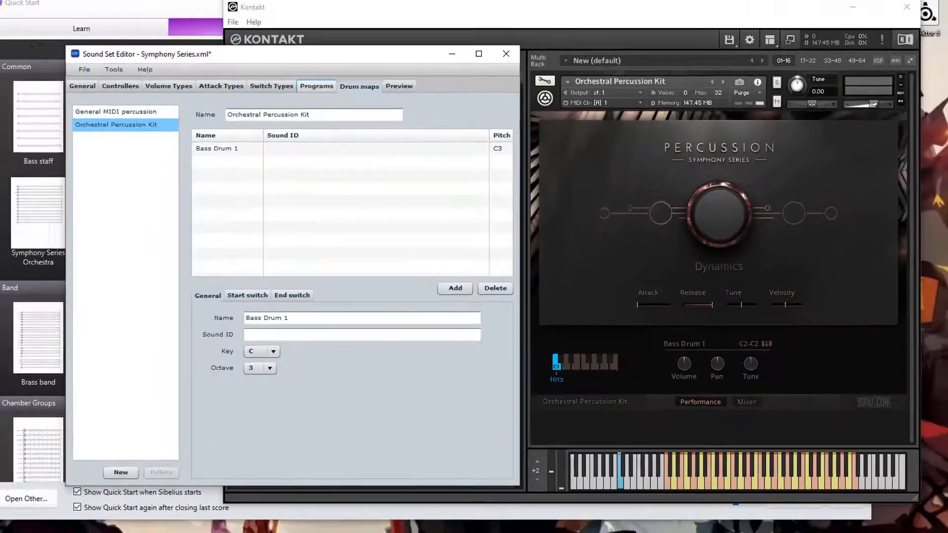
Step: Review the Orchestral Percussion Kit program's drum map, volume and attack type settings and return to the drum maps
left_click(282, 53)
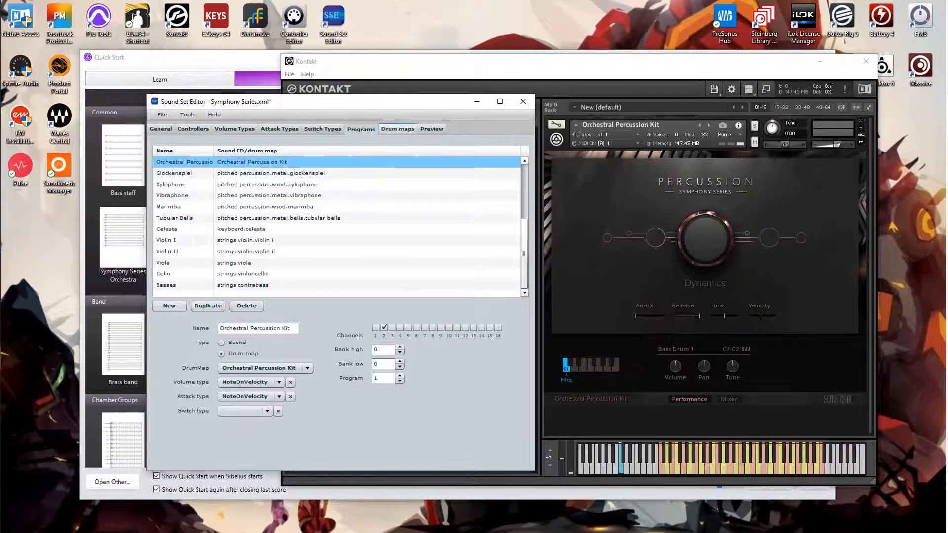
left_click(397, 128)
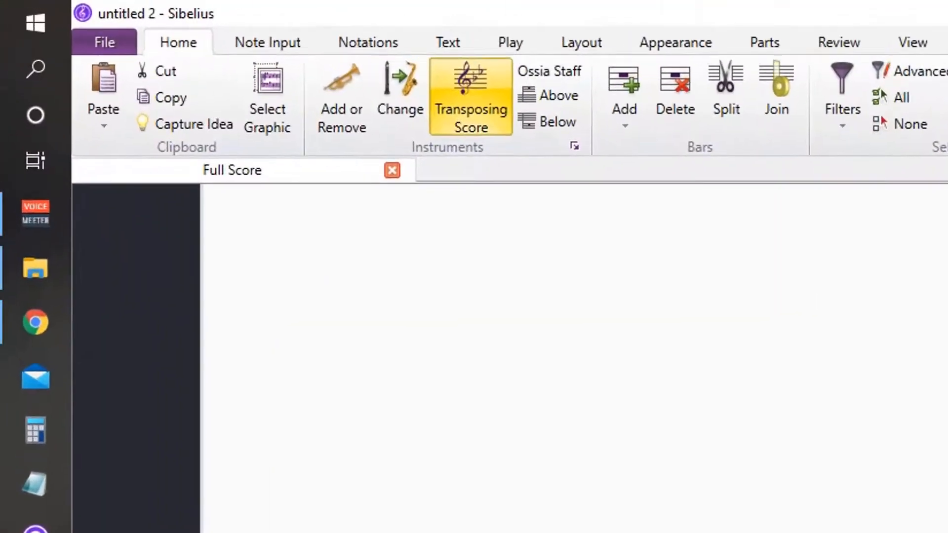
Step: Switch to the Sibelius score and open the preferred sounds of its playback devices
left_click_drag(593, 321, 767, 405)
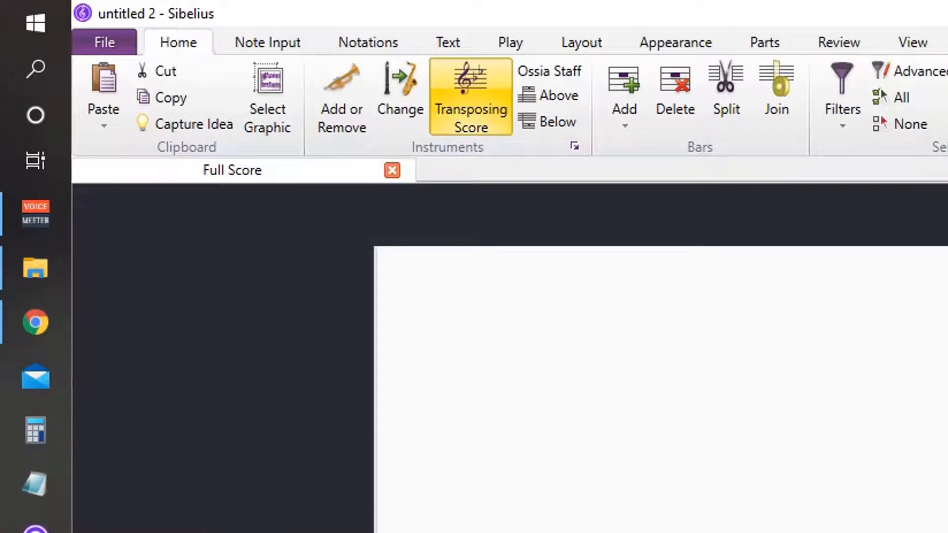
left_click(509, 40)
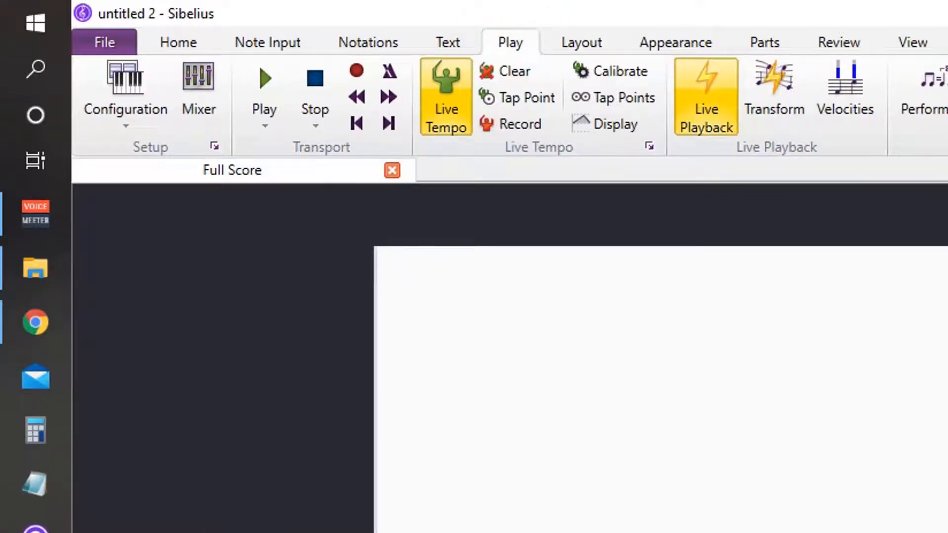
left_click(214, 146)
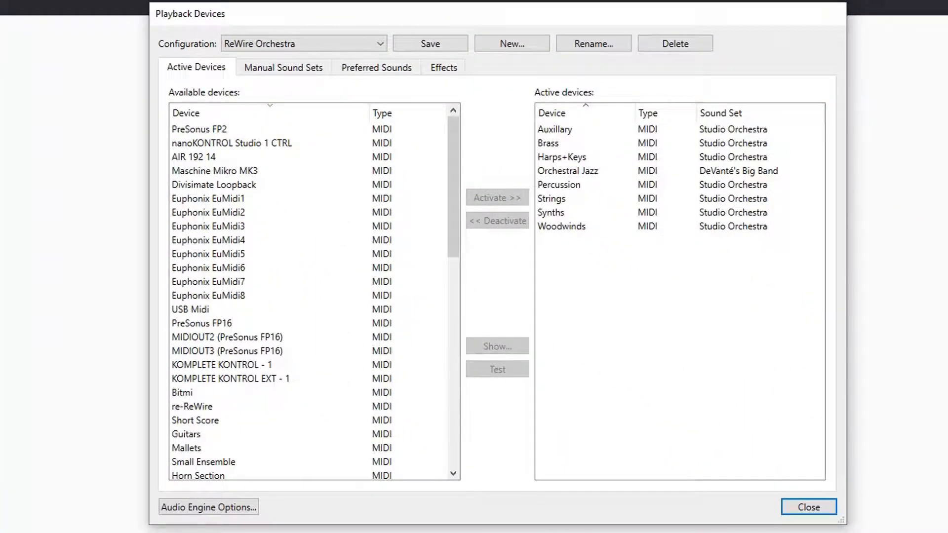
left_click(377, 67)
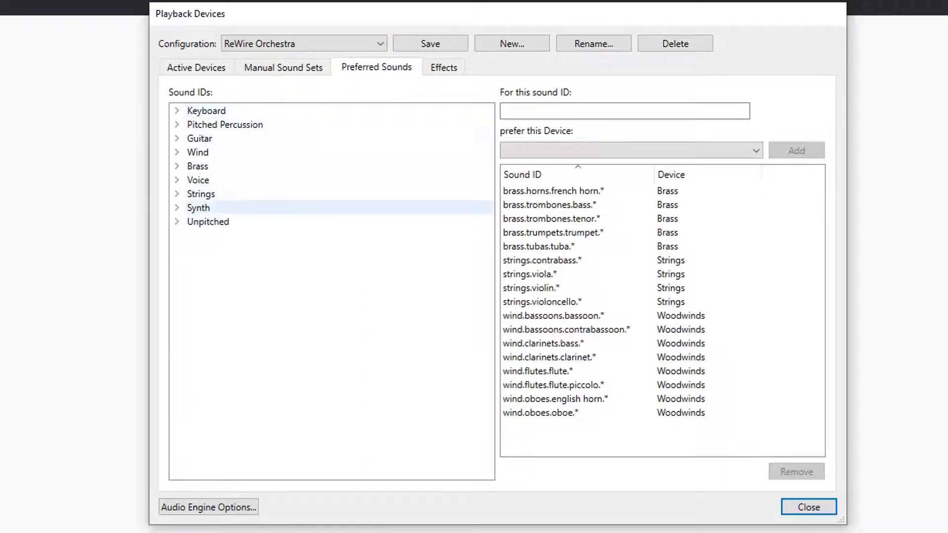
Step: Examine the unpitched drum sound IDs by pitch group, including the medium-low group's cuica and bass drum entries
left_click(176, 222)
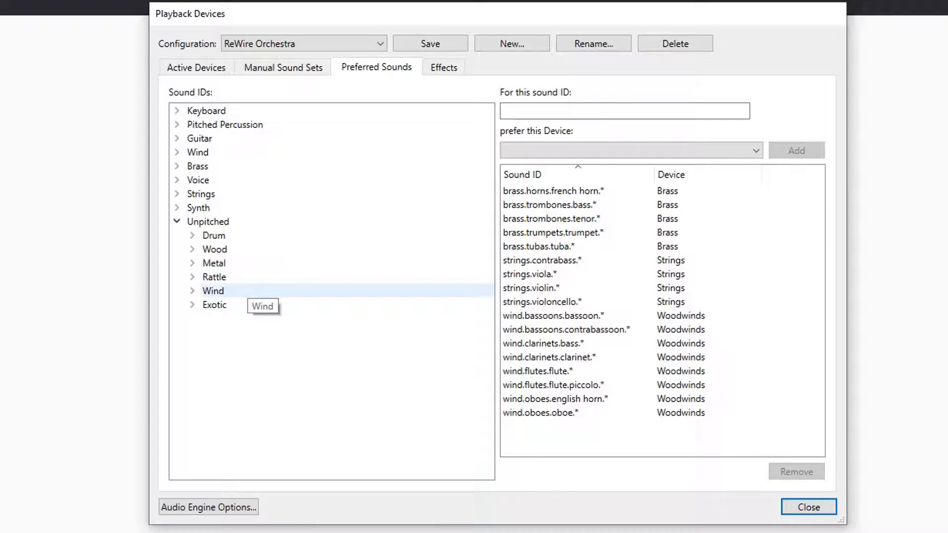
left_click(193, 236)
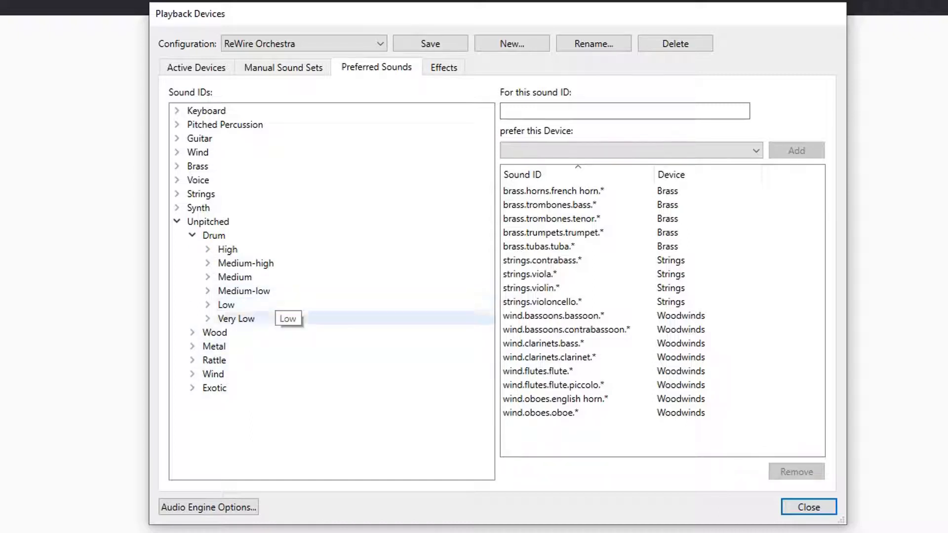
left_click(207, 291)
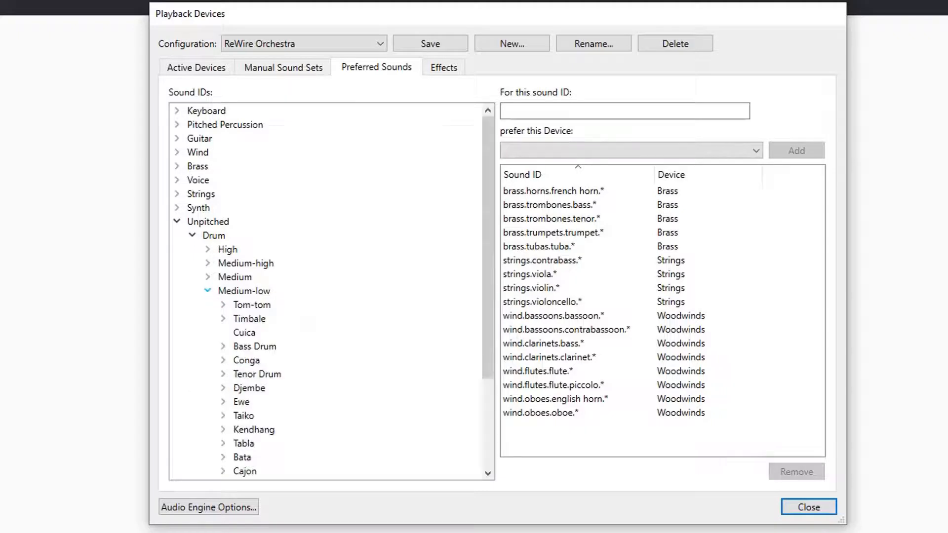
left_click(208, 291)
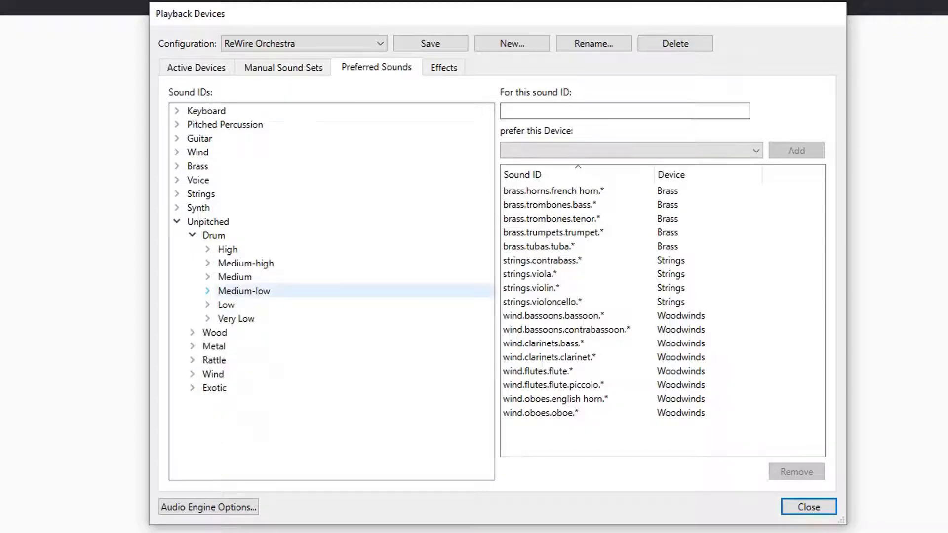
left_click(208, 291)
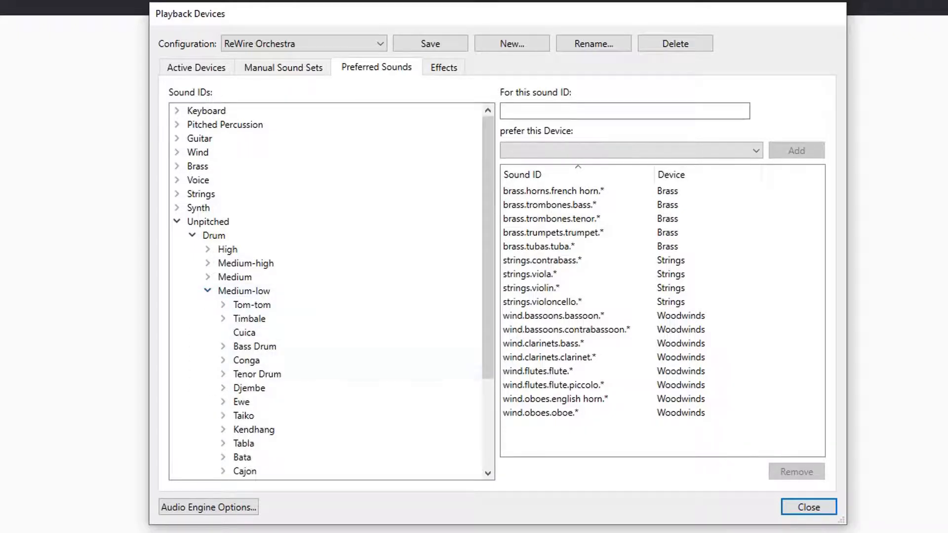
left_click(245, 332)
left_click(223, 347)
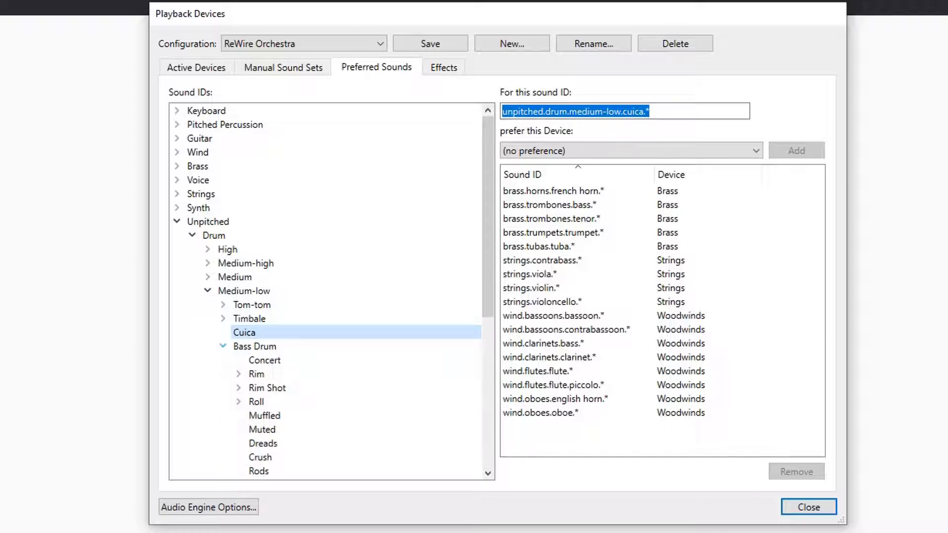
left_click(223, 346)
left_click(208, 291)
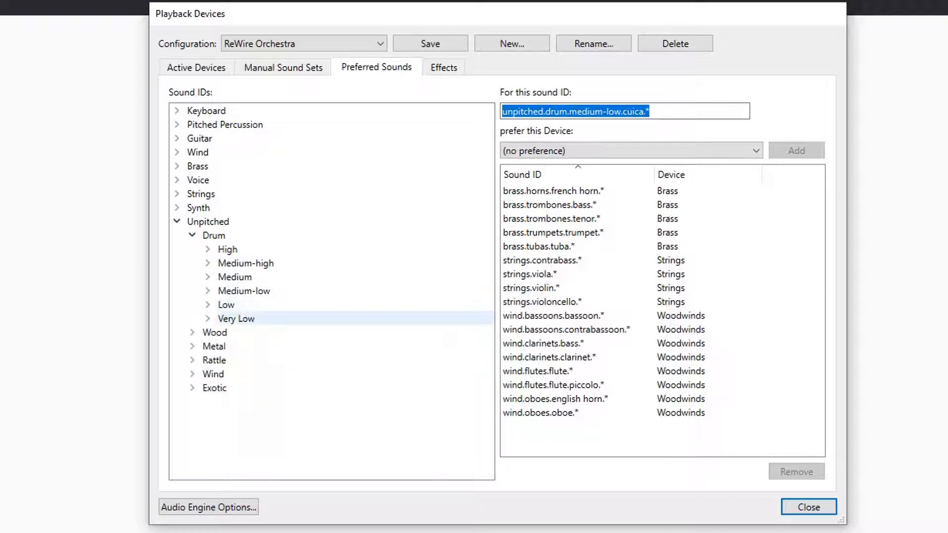
Step: Find the very low bass drum among the unpitched drums and copy its sound ID, unpitched.drum.very low.bass drum.*
left_click(207, 318)
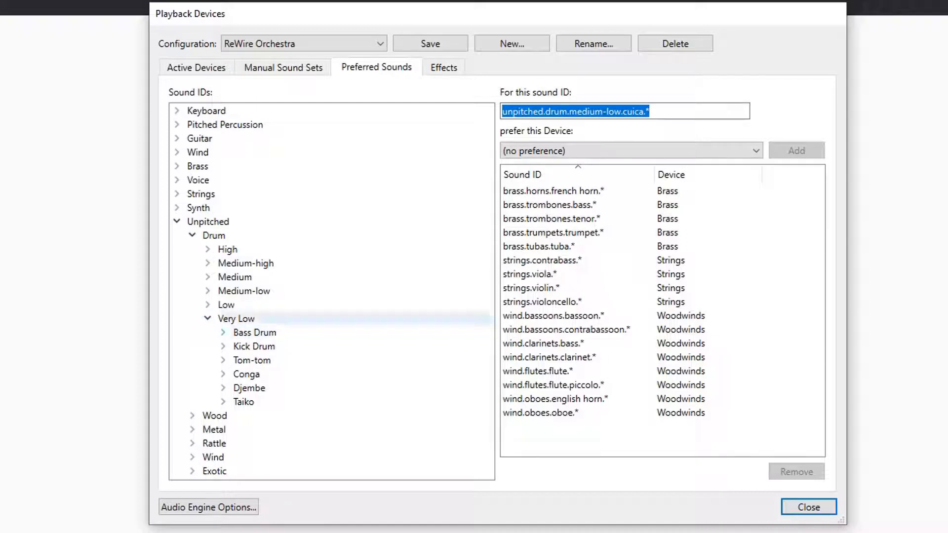
left_click(223, 332)
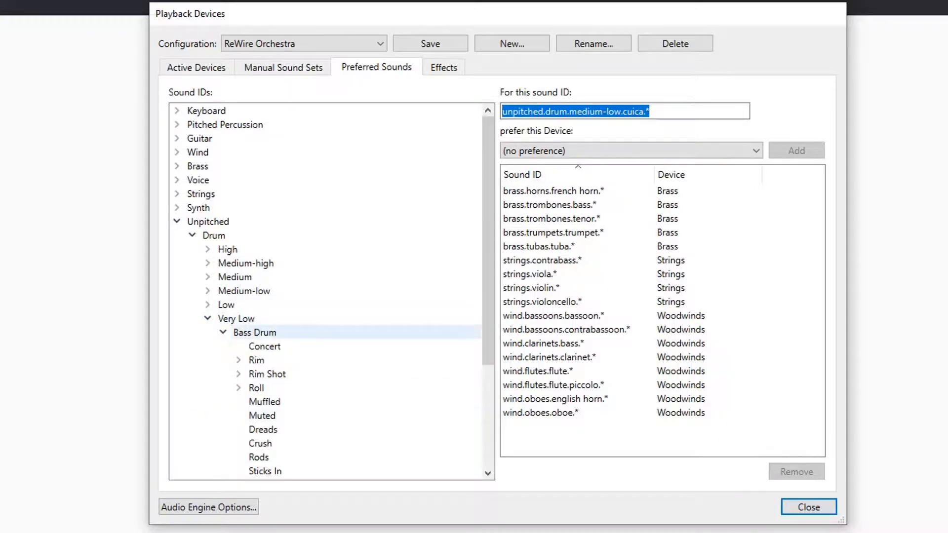
left_click(255, 332)
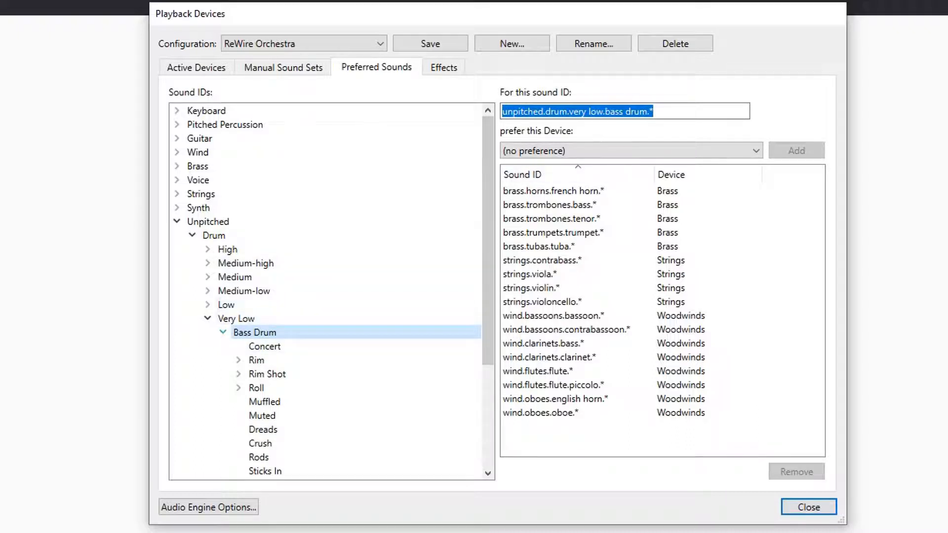
scroll(267, 355, "down", 3)
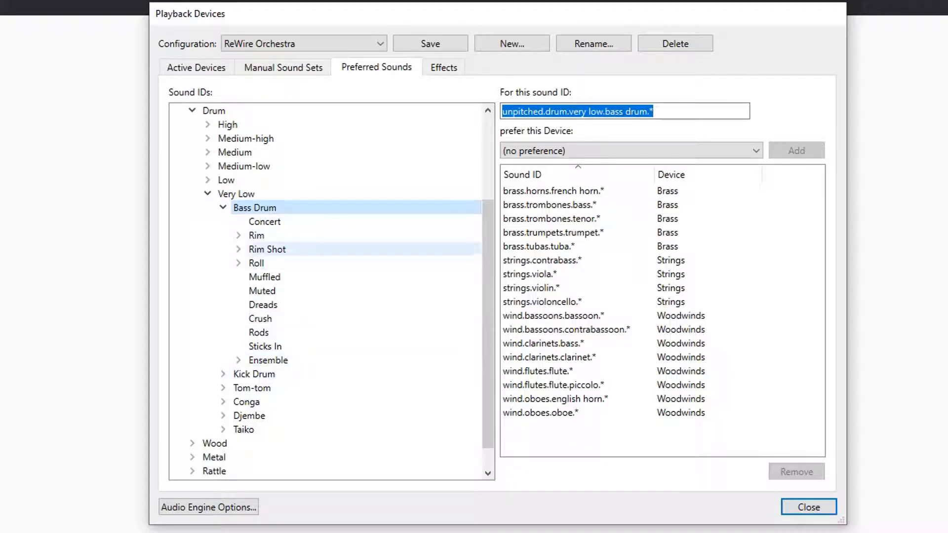
left_click(265, 222)
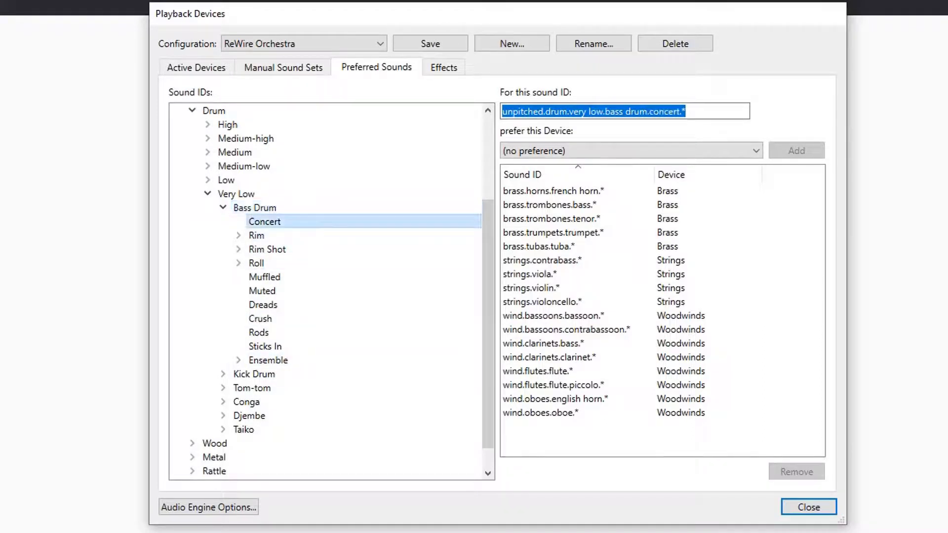
left_click(255, 208)
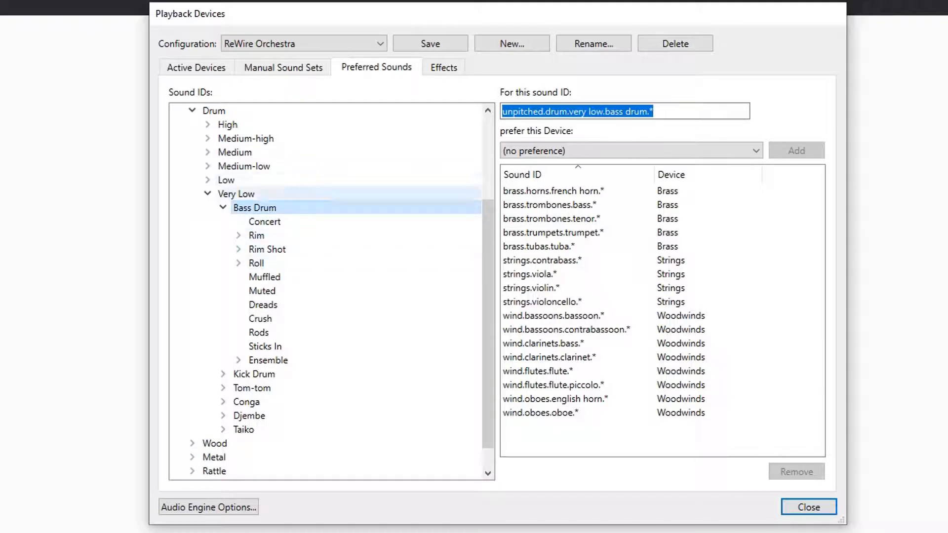
left_click(223, 208)
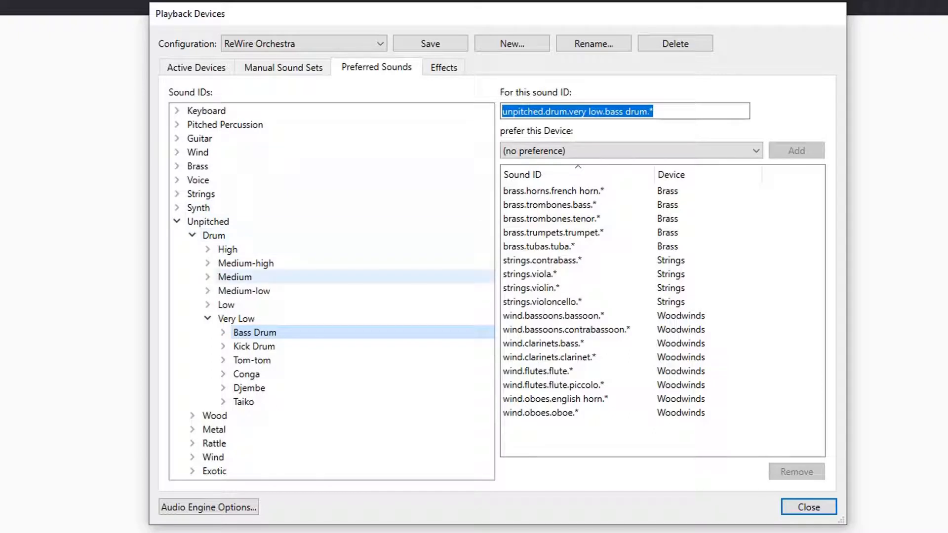
left_click_drag(659, 112, 501, 112)
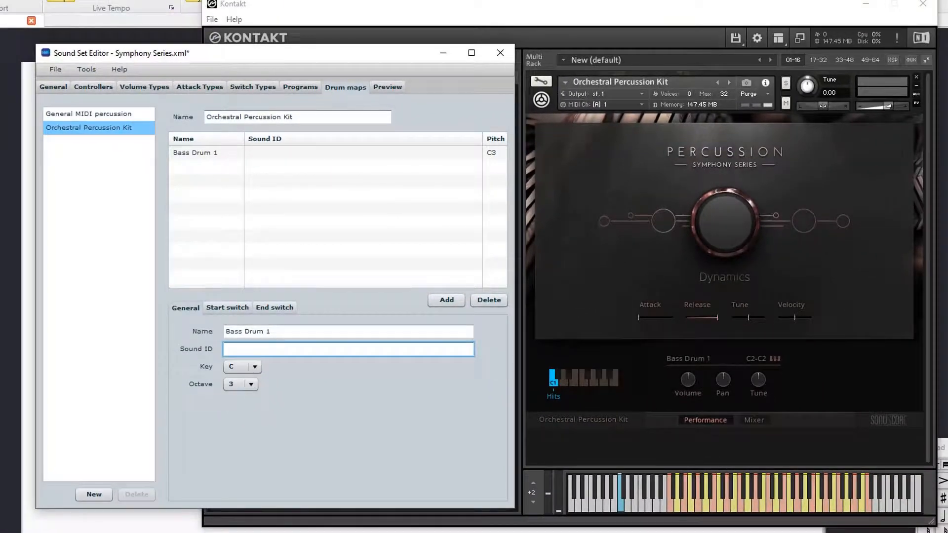
Step: In the Sound Set Editor, enter unpitched.drum.very low.bass drum. as Bass Drum 1's sound ID, dropping the asterisk but keeping the final period
type("unpitched.drum.very low.bass drum.*")
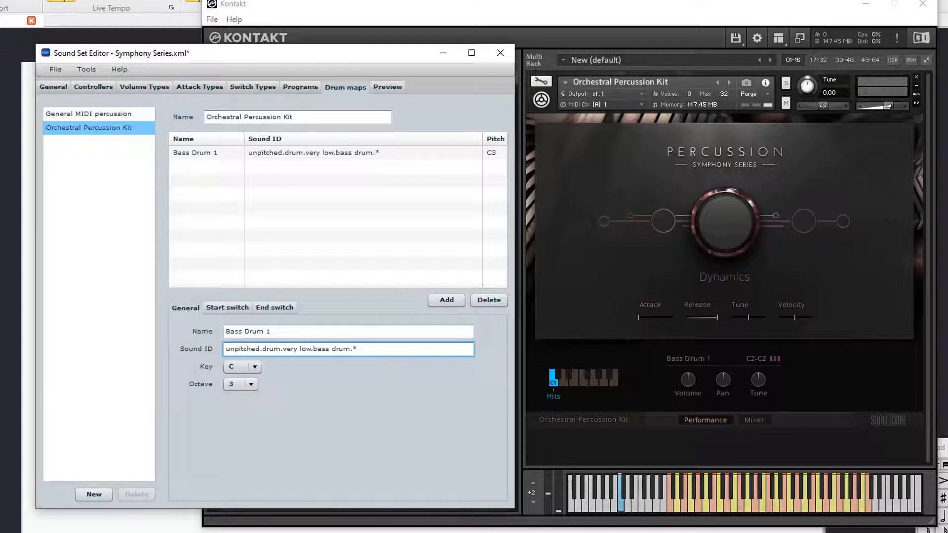
key("BackSpace")
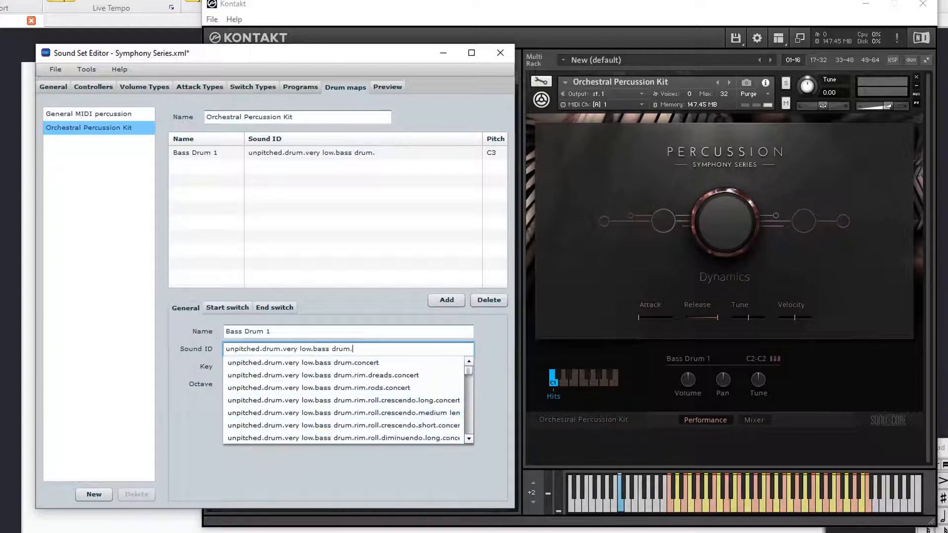
key("Escape")
left_click_drag(354, 349, 331, 349)
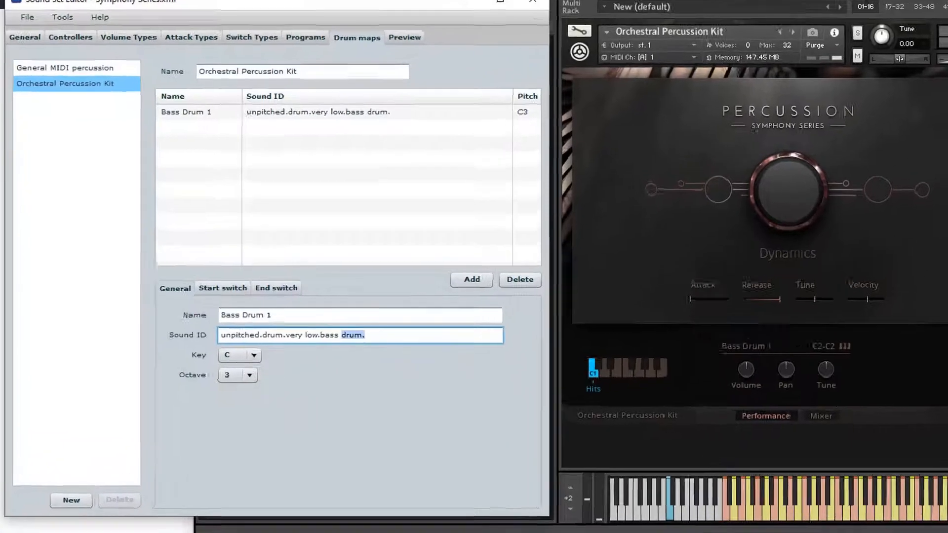
key("End")
key("BackSpace")
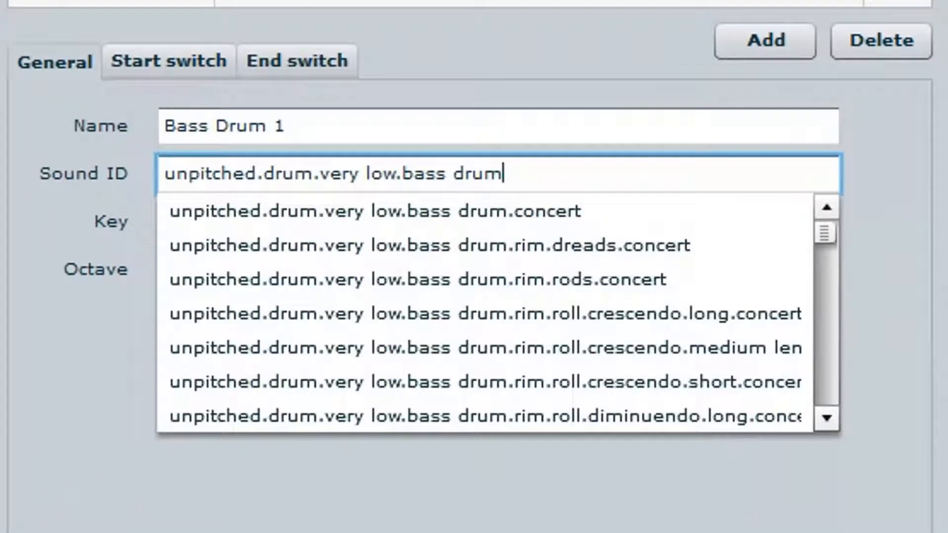
type(".")
key("Escape")
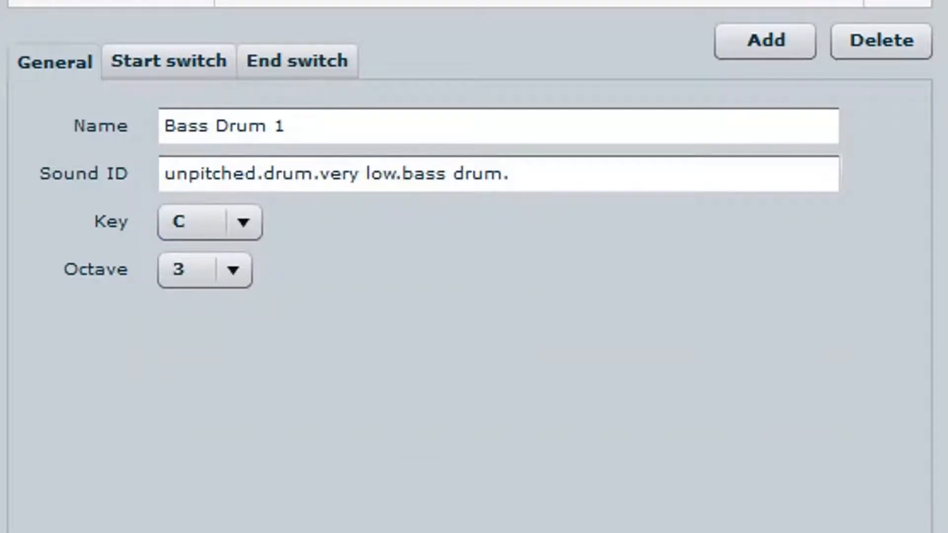
Step: Review the individual segments of Bass Drum 1's sound ID, from the unpitched category through to the instrument name
left_click_drag(257, 173, 164, 174)
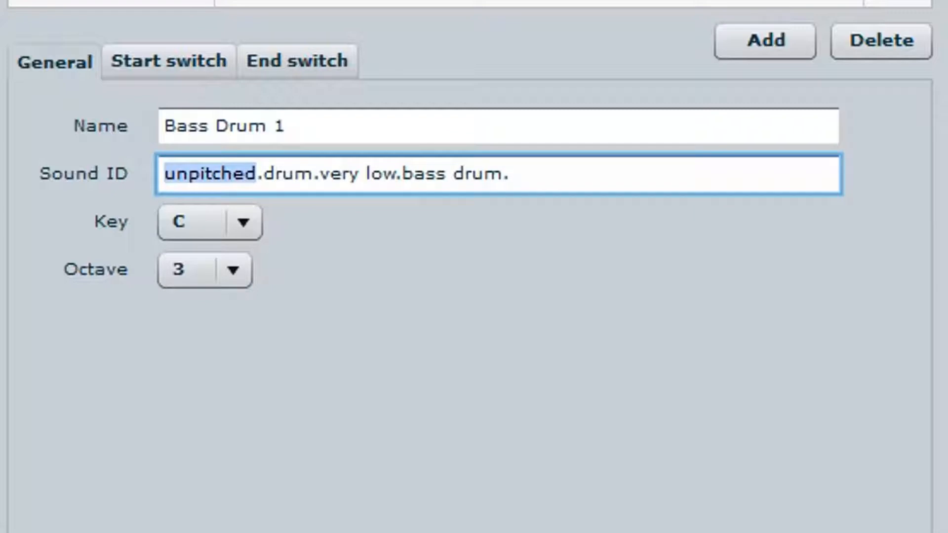
left_click_drag(263, 174, 446, 174)
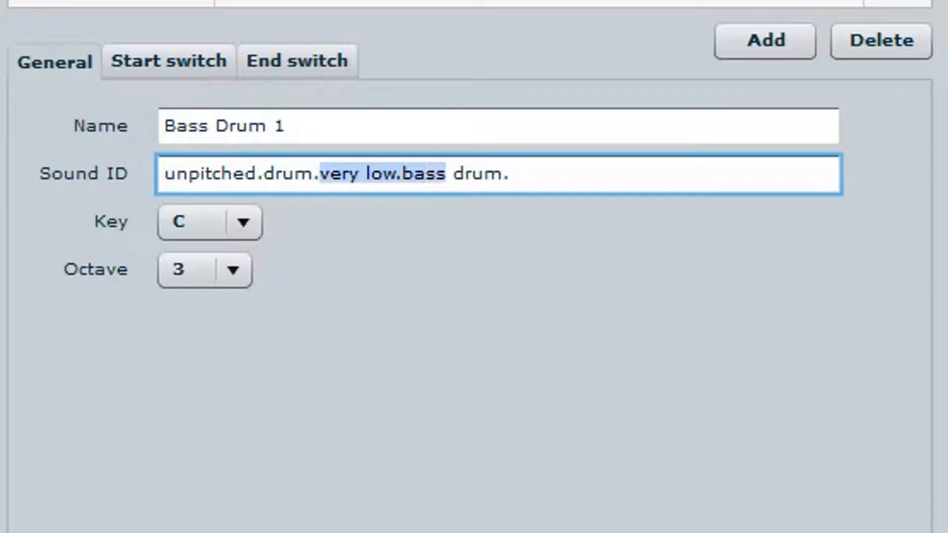
left_click(396, 174)
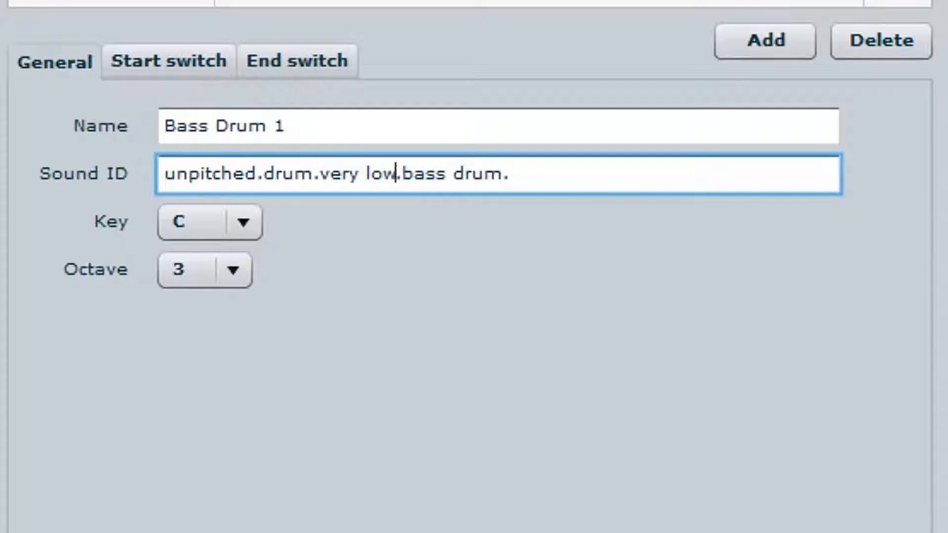
left_click_drag(401, 174, 503, 174)
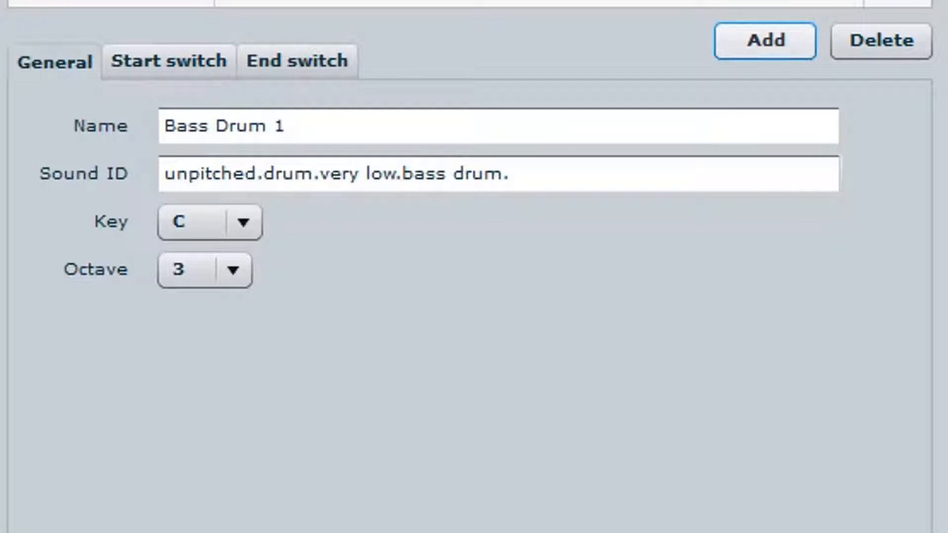
Step: Add another drum sound to the kit's map and enable Bass Drum 1's start switch with volume type NoteOnVelocity
left_click(765, 40)
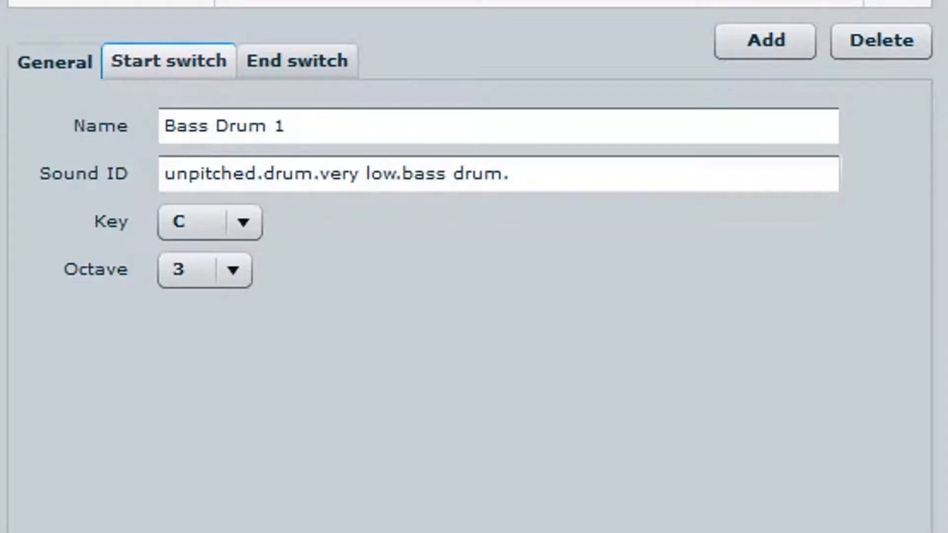
left_click(168, 61)
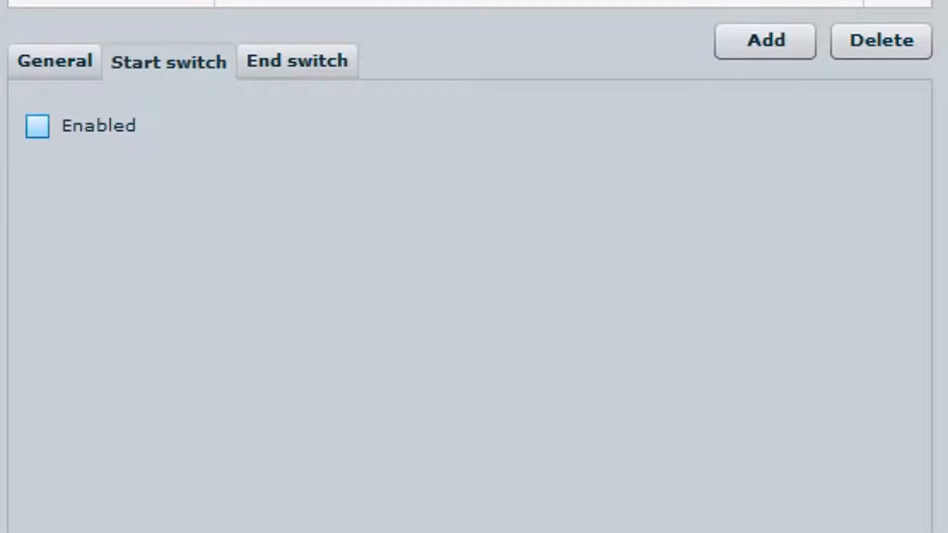
left_click(37, 126)
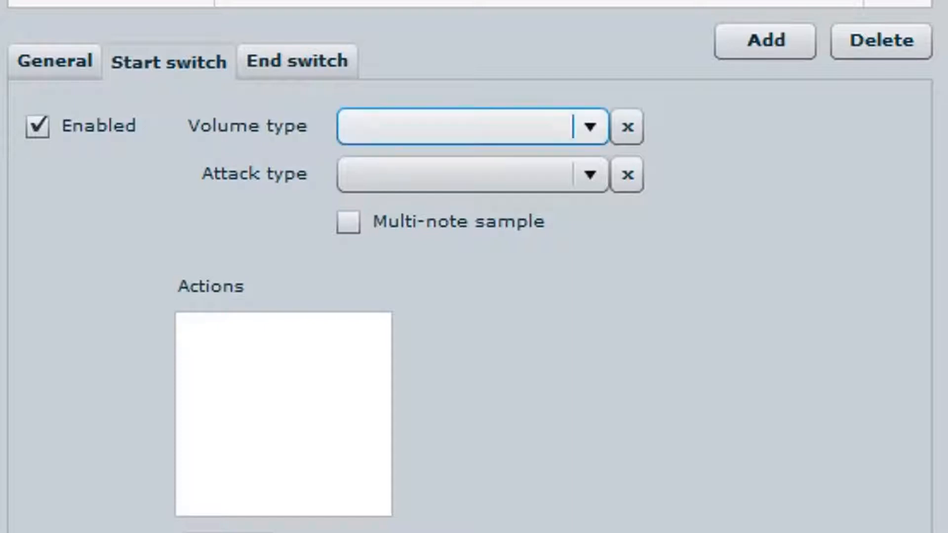
left_click(590, 127)
left_click(473, 164)
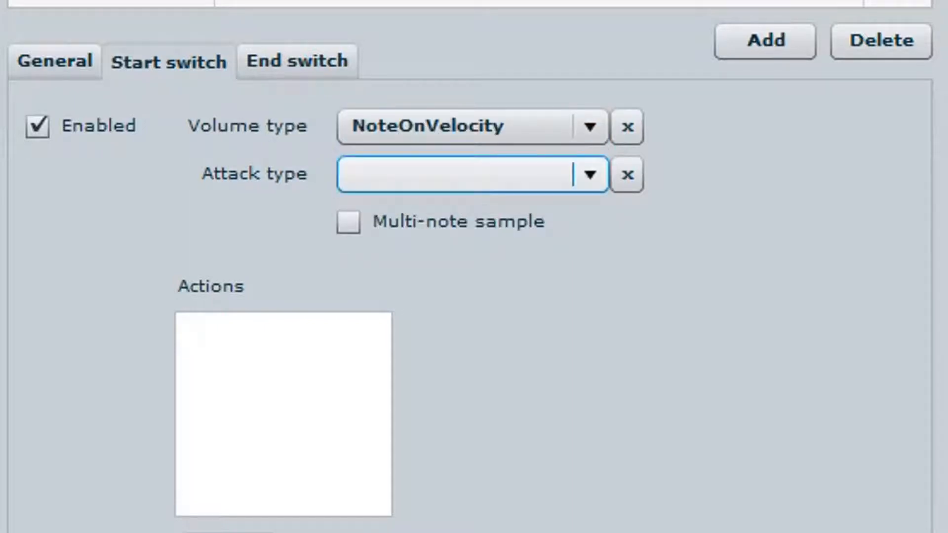
left_click(473, 175)
left_click(473, 211)
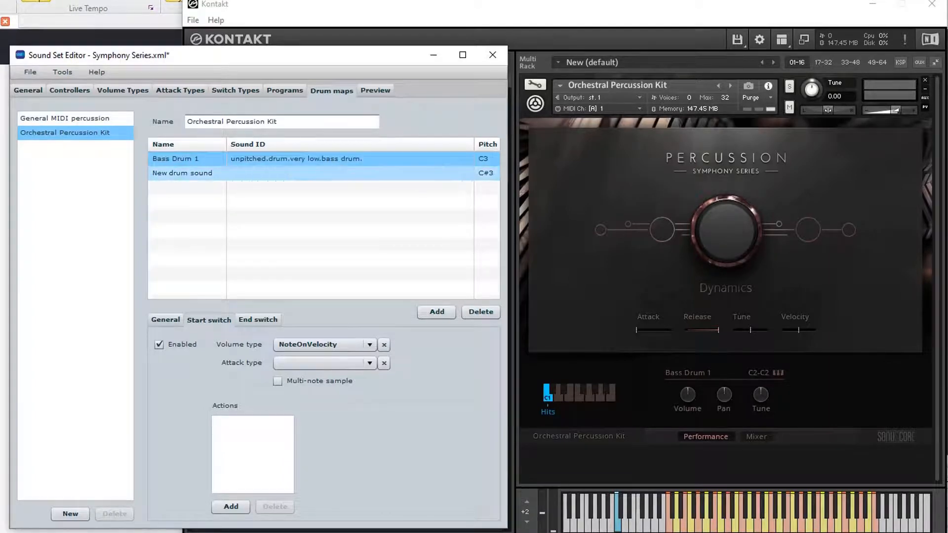
Step: Set the attack type of Bass Drum 1's start switch to NoteOnVelocity
left_click(188, 173)
left_click(188, 159)
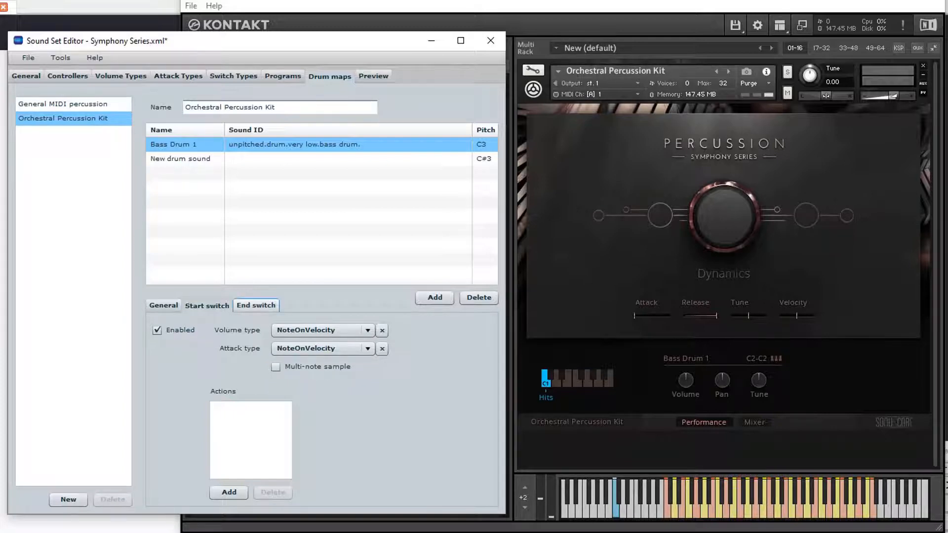
left_click(256, 306)
left_click(157, 330)
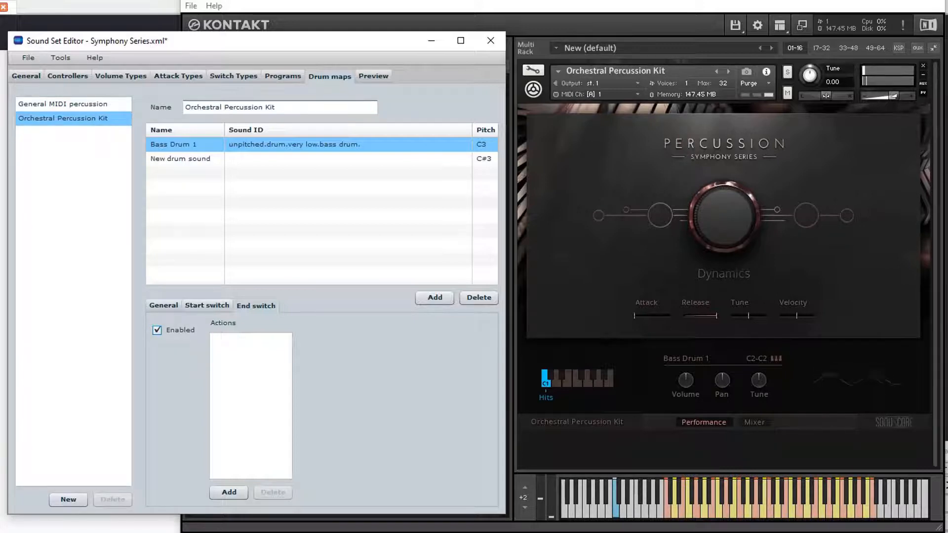
left_click(157, 330)
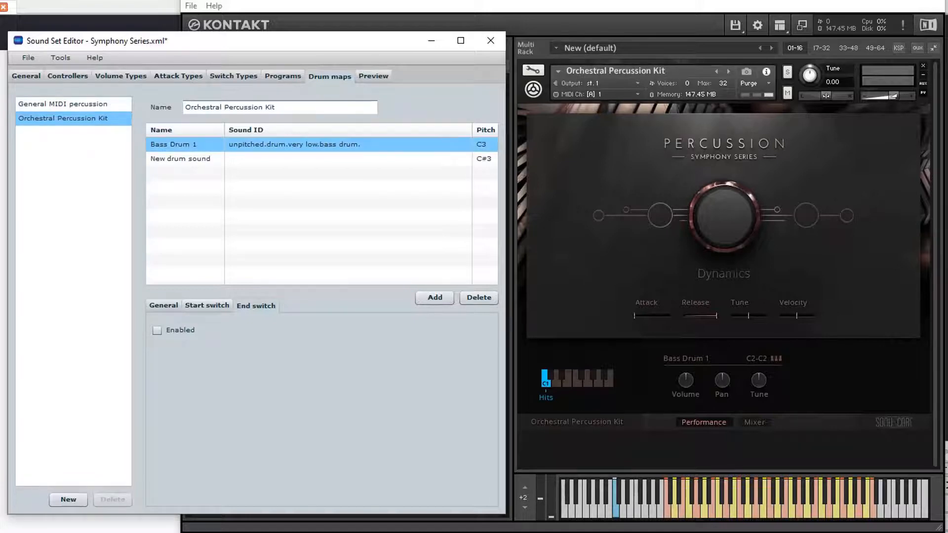
Step: Rename the new drum sound in the Orchestral Percussion Kit map as Bass Drum 2
left_click(164, 306)
left_click(181, 159)
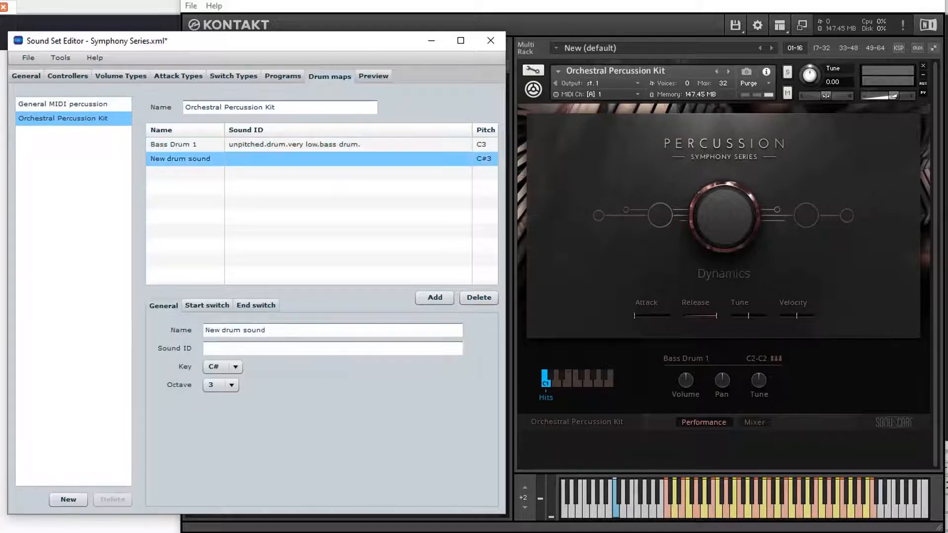
left_click(235, 330)
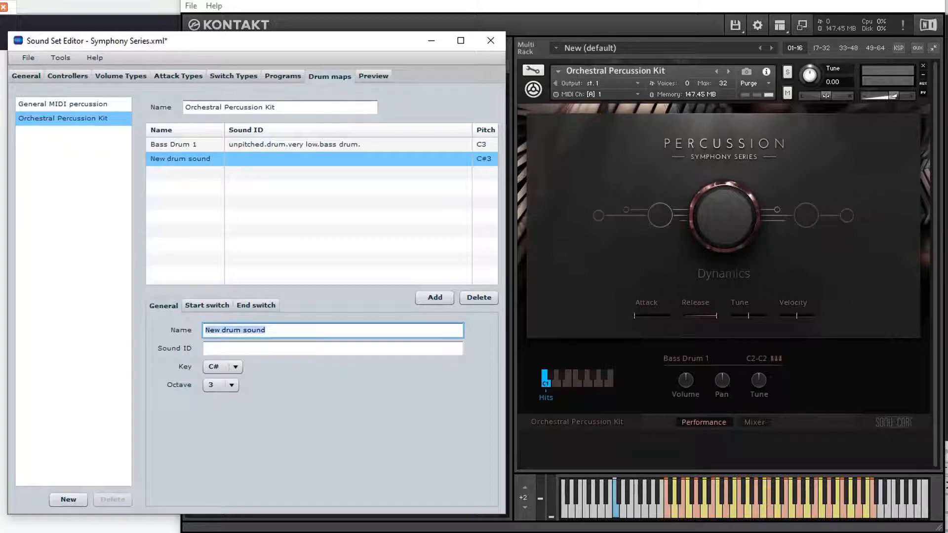
type("Bass Dr")
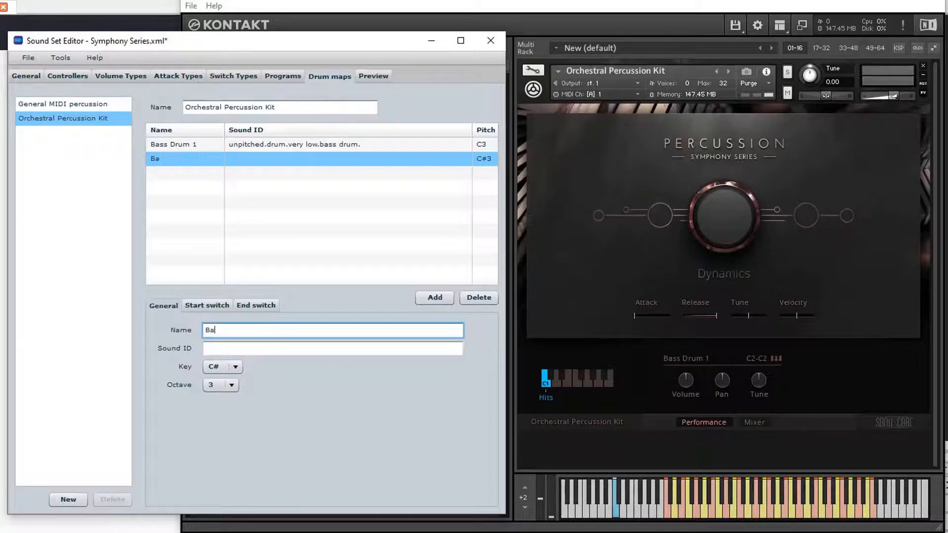
type("um 2")
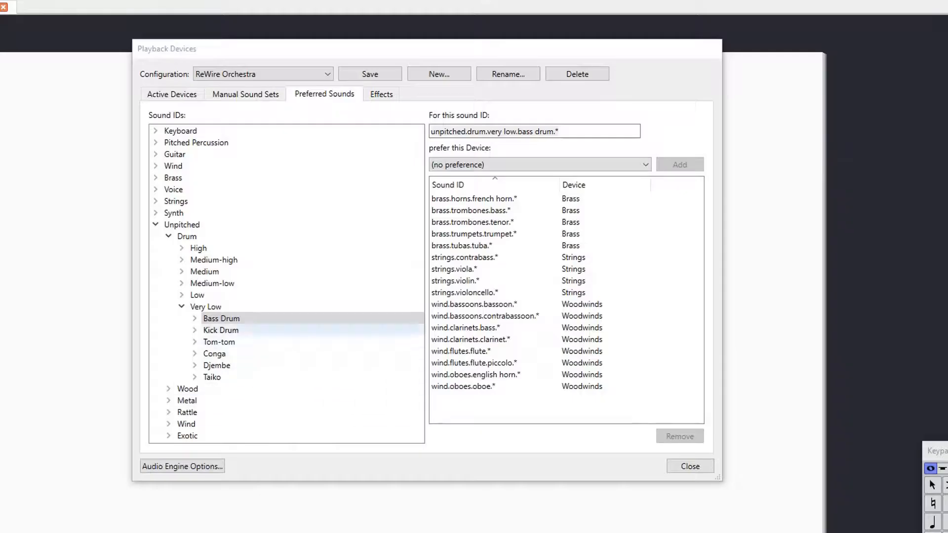
Step: In Sibelius's Playback Devices settings, find and select the bass drum among the low unpitched drums
left_click(182, 306)
left_click(182, 306)
left_click(181, 295)
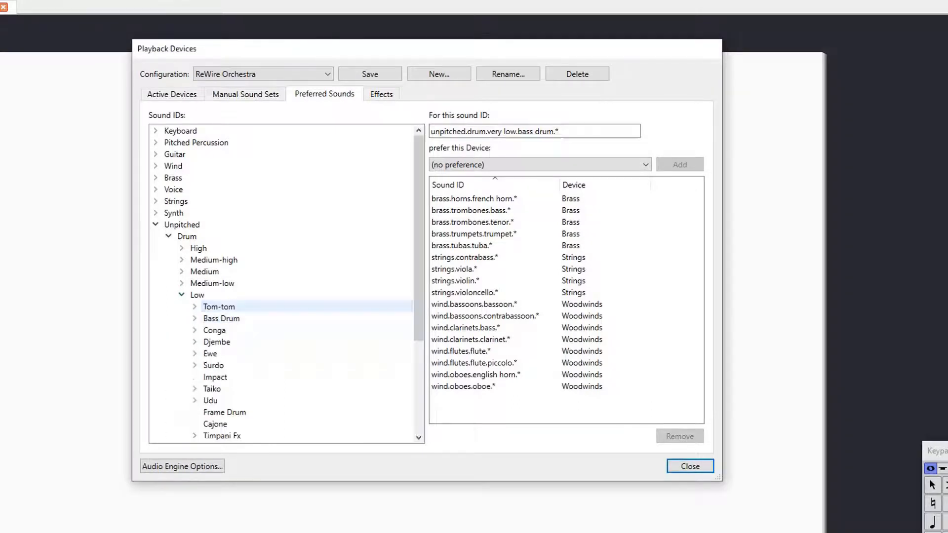
left_click(219, 307)
scroll(217, 352, "down", 4)
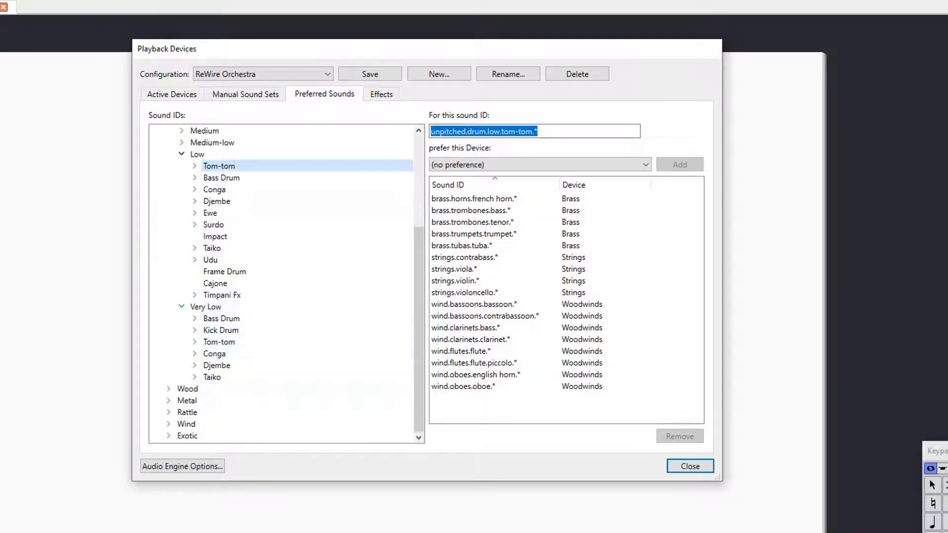
left_click(181, 307)
left_click(221, 247)
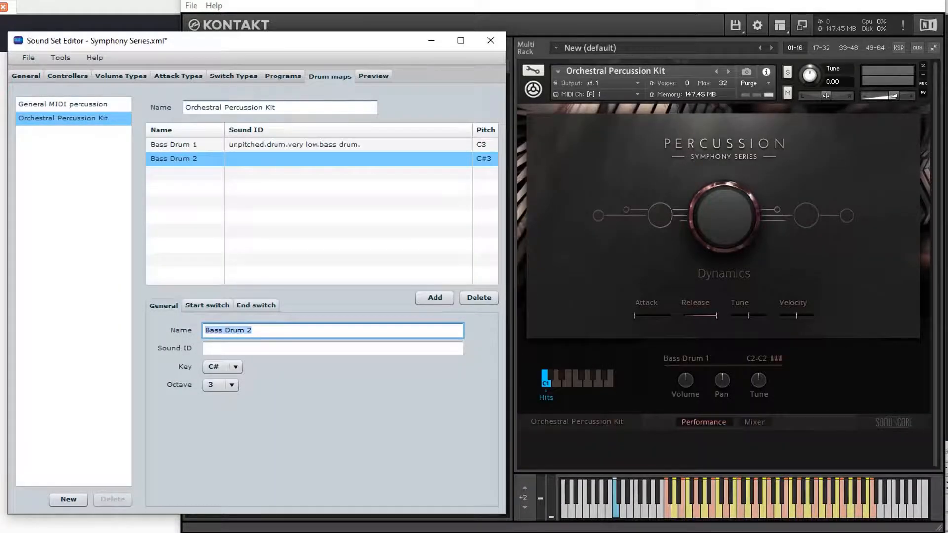
Step: In the Sound Set Editor, enter unpitched.drum.low.bass drum as Bass Drum 2's sound ID
key("Tab")
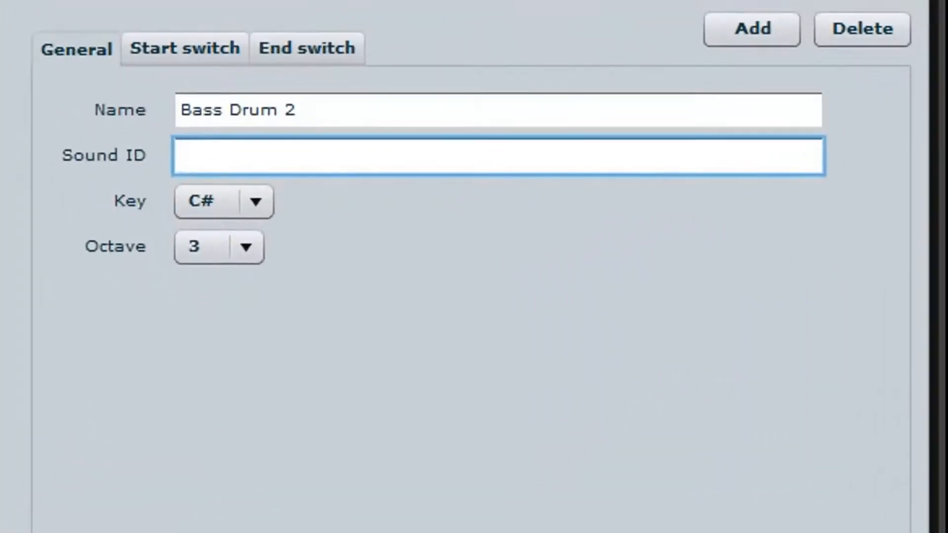
type("u")
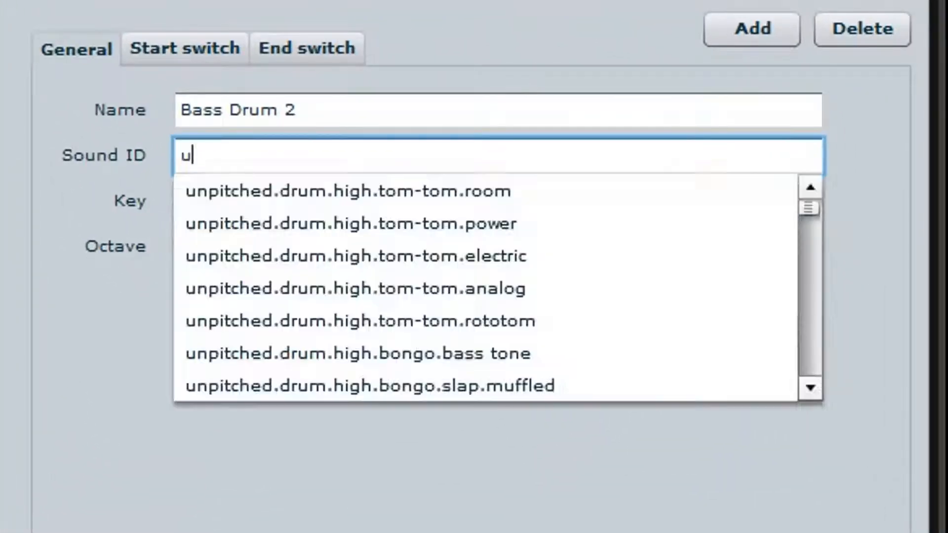
type("npi")
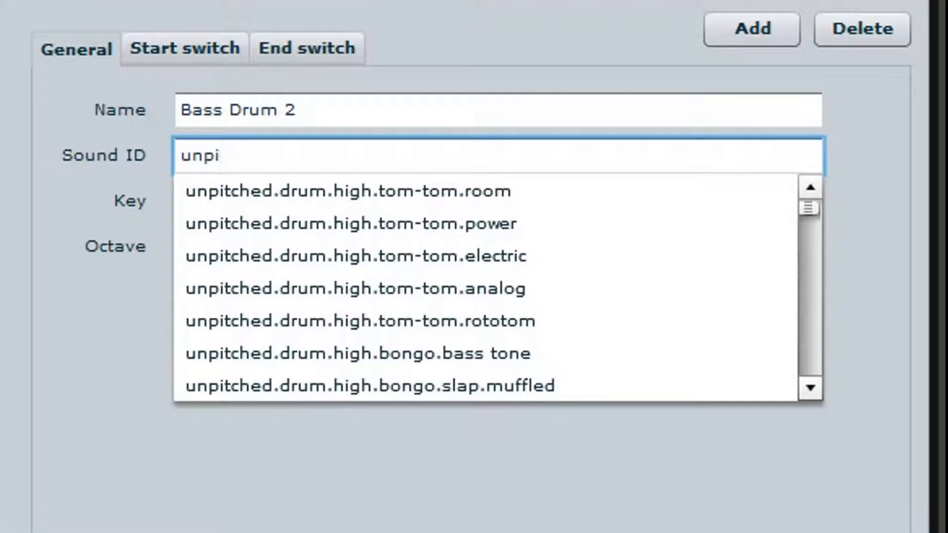
type("tched.")
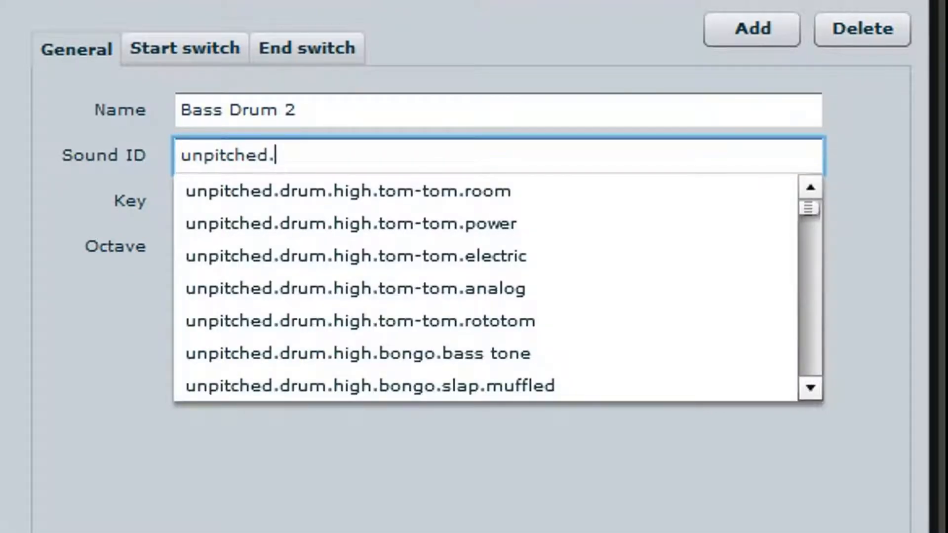
type("drum.")
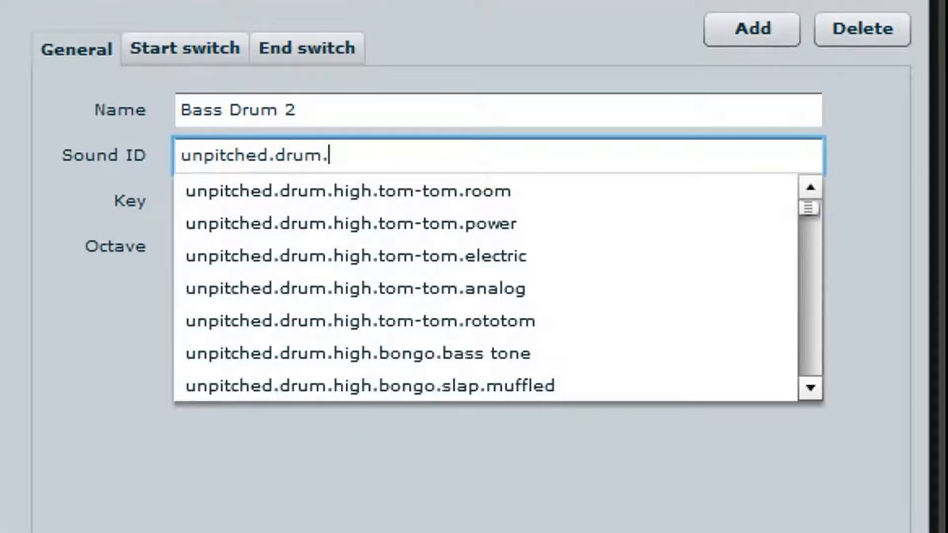
type("low.")
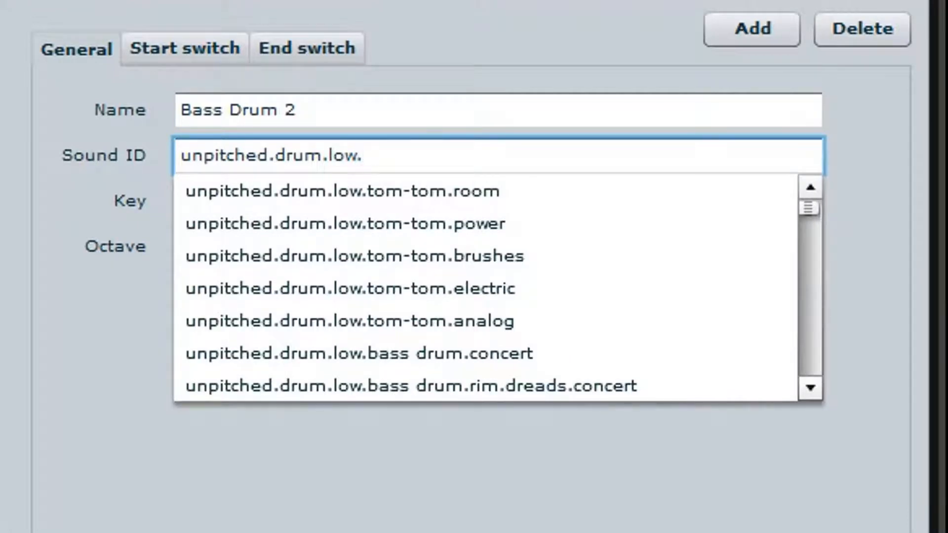
type("bass")
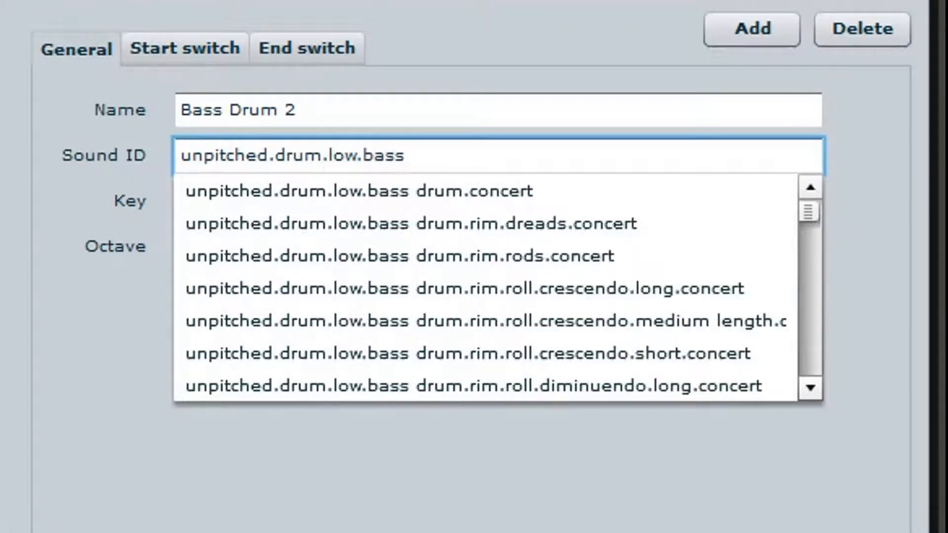
type(" drum")
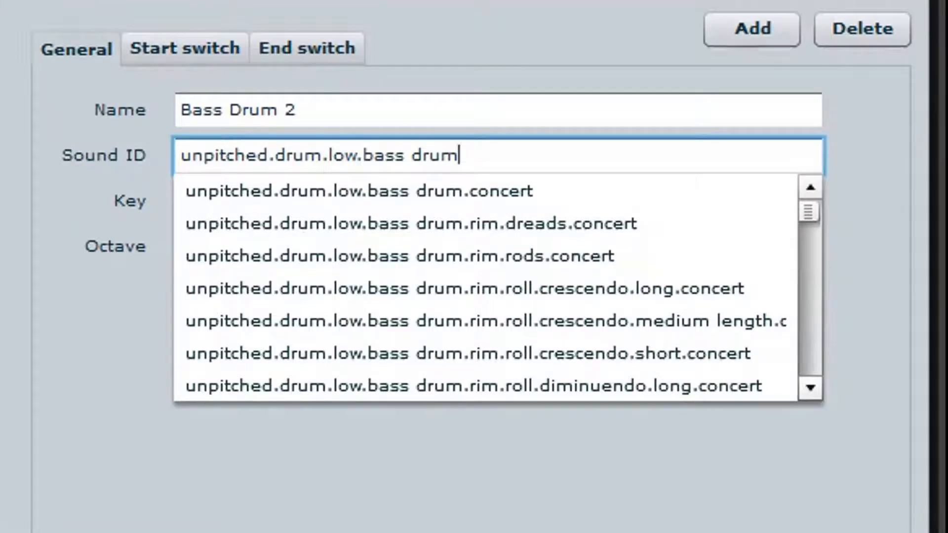
key("Return")
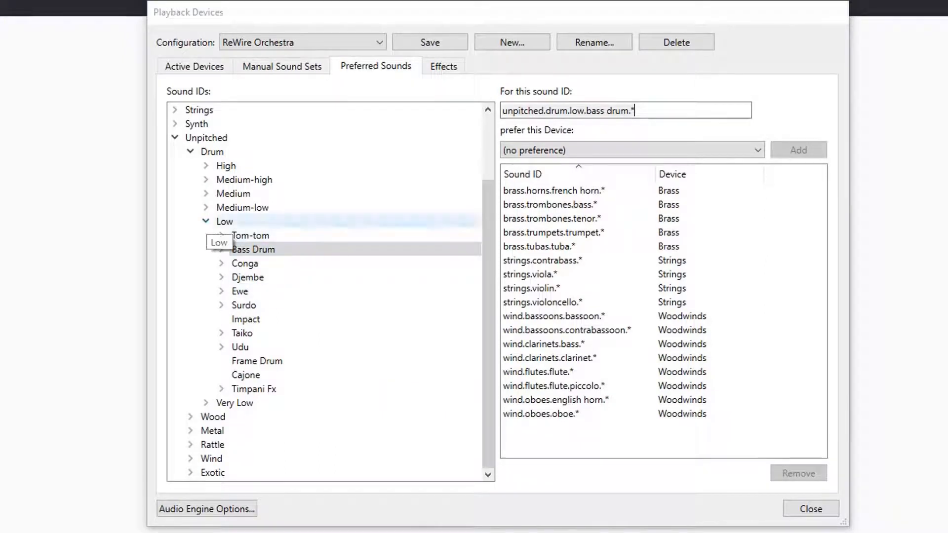
Step: Copy the low bass drum's sound ID from Sibelius into Bass Drum 2 as unpitched.drum.low.bass drum., dropping the asterisk but keeping the final period
left_click_drag(640, 110, 501, 111)
key("ctrl+c")
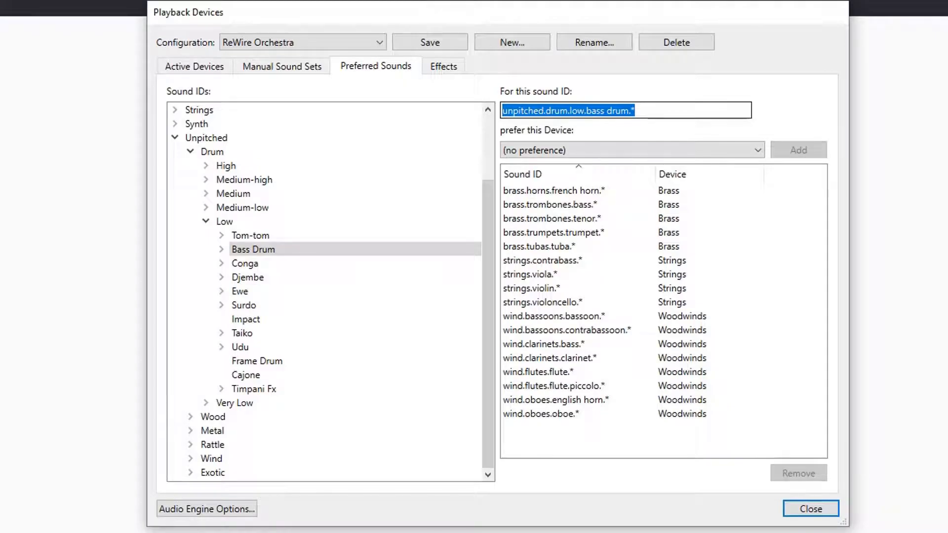
key("alt+Tab")
left_click(368, 368)
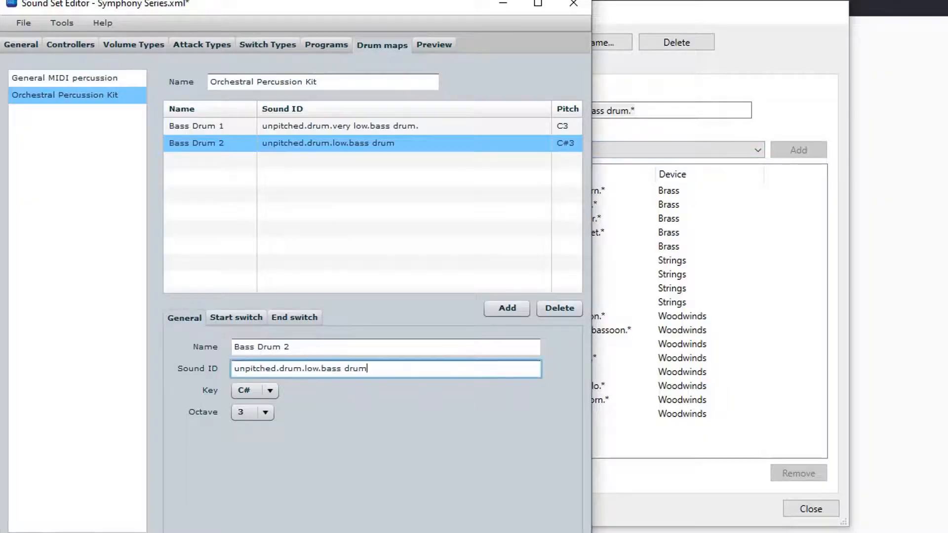
key("ctrl+a")
key("ctrl+v")
key("BackSpace")
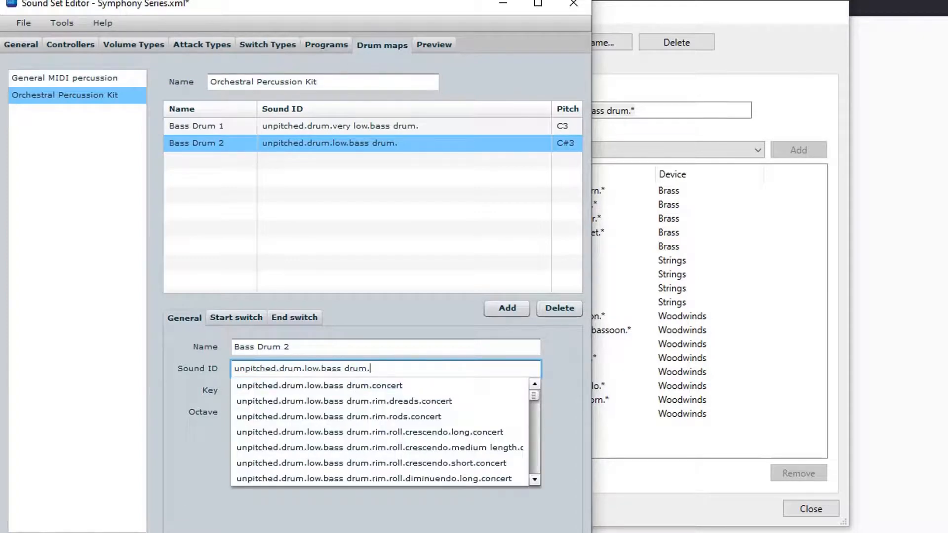
scroll(380, 416, "down", 10)
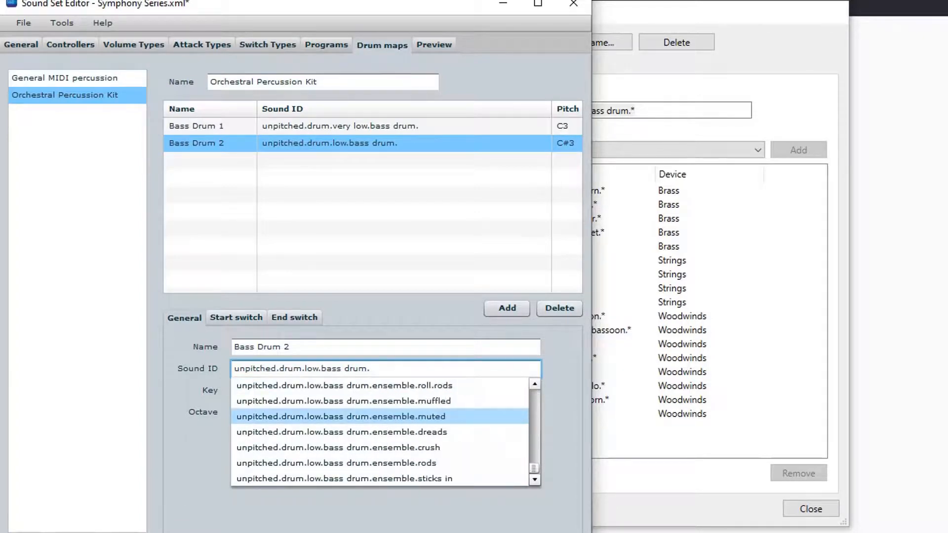
key("Escape")
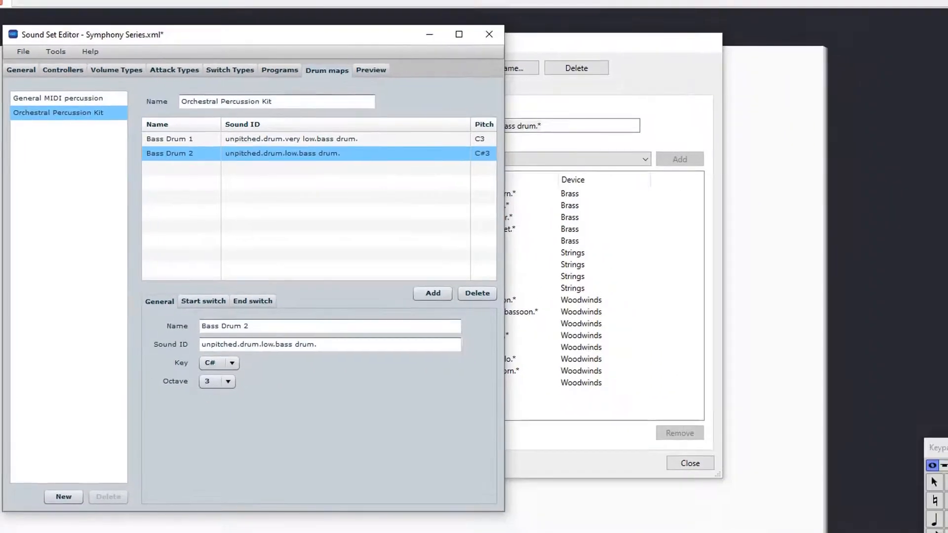
Step: Set Bass Drum 2's key to D to match its note in Kontakt and save the sound set
key("alt+Tab")
key("alt+Tab")
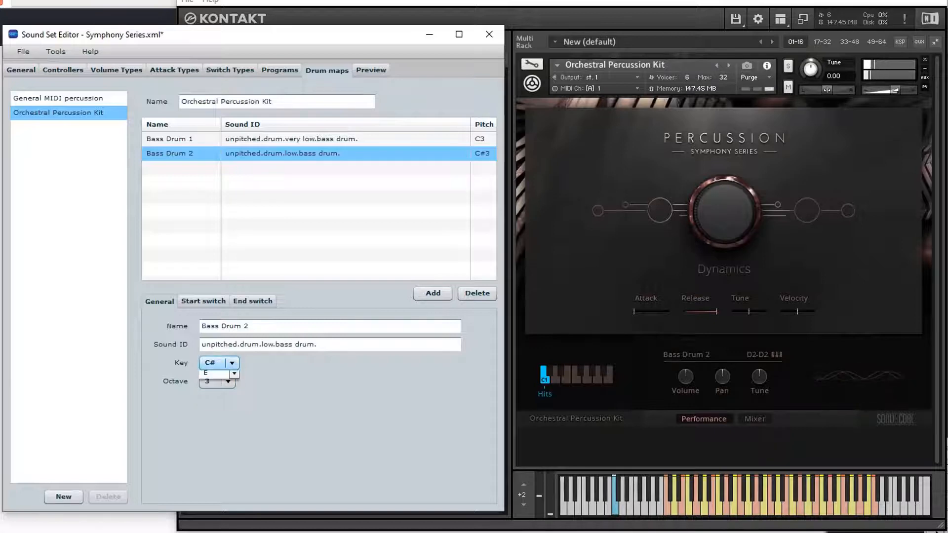
left_click(218, 362)
left_click(213, 403)
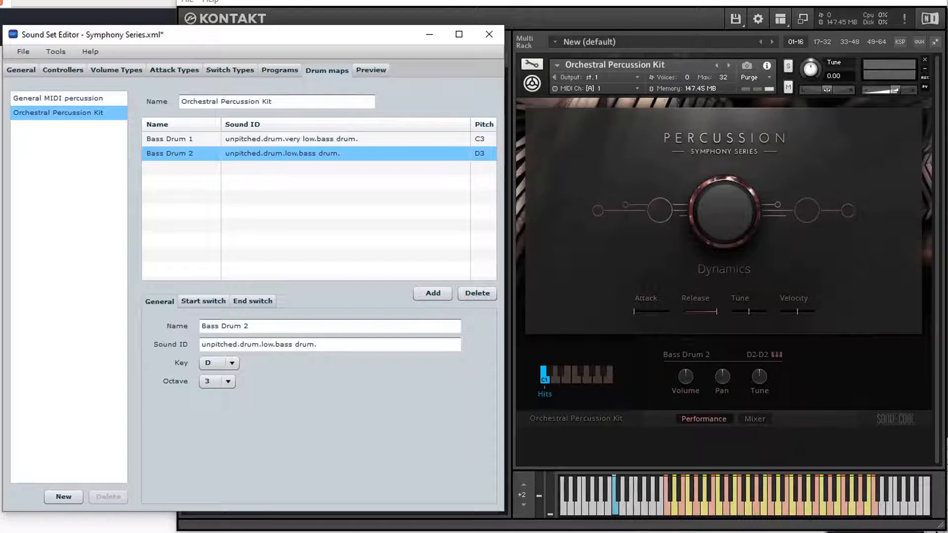
left_click(24, 51)
left_click(27, 107)
Step: Enable Bass Drum 2's start switch with both volume type and attack type set to NoteOnVelocity
left_click(203, 301)
left_click(153, 326)
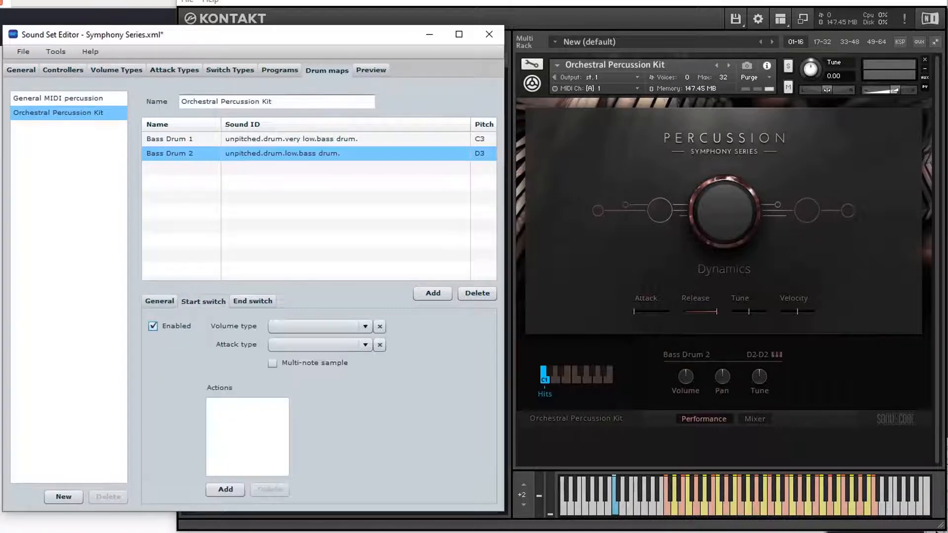
left_click(365, 326)
left_click(327, 341)
left_click(327, 345)
left_click(327, 359)
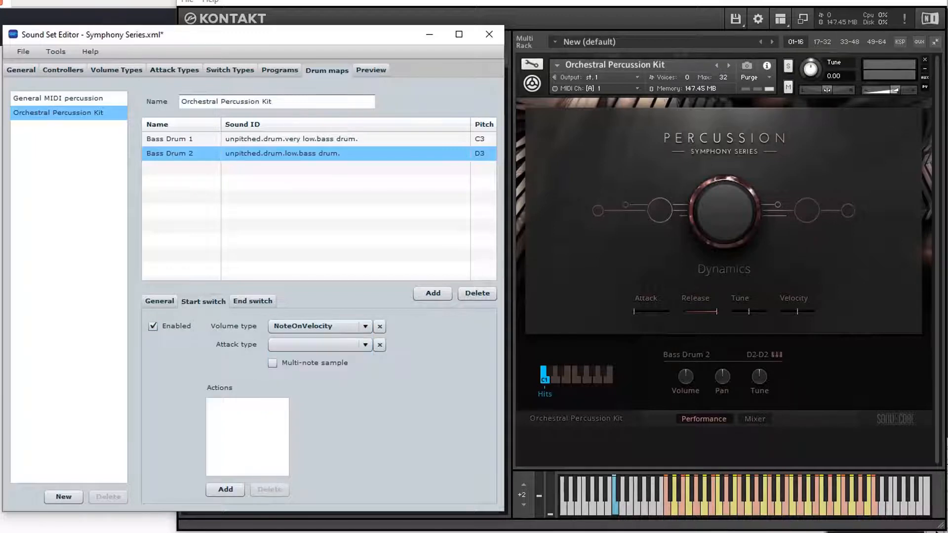
left_click(206, 139)
left_click(206, 153)
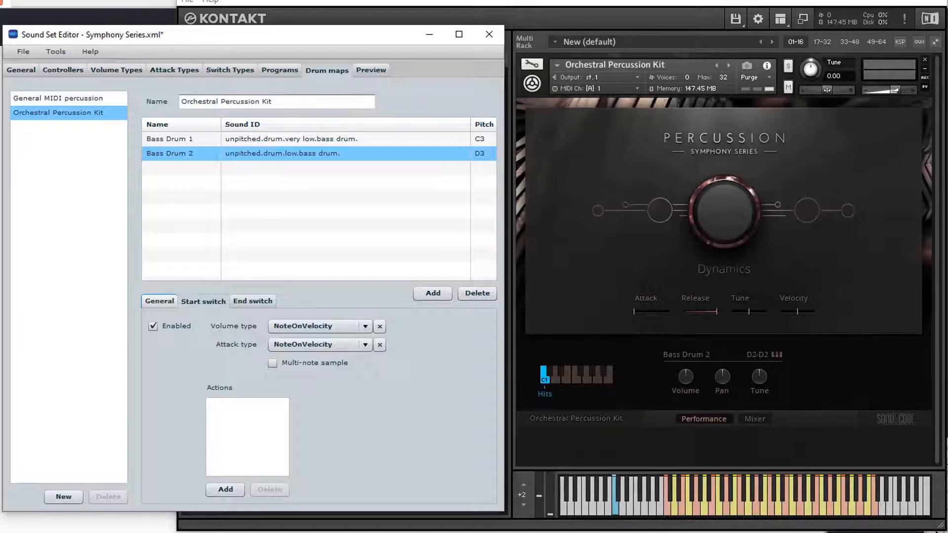
Step: Return to Bass Drum 2's general settings and save the sound set
left_click(159, 301)
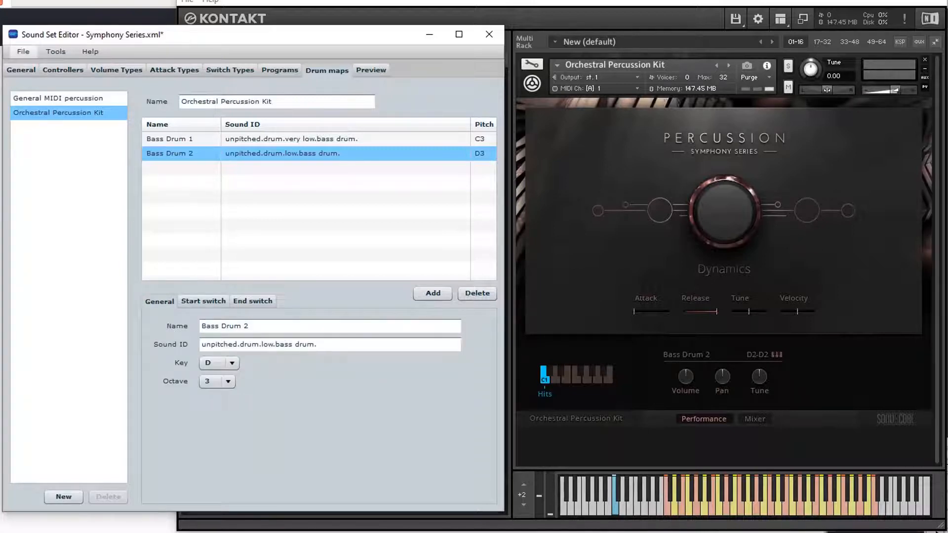
left_click(23, 52)
left_click(32, 106)
Step: In Kontakt, remove the Orchestral Percussion Kit and load Drums - High.nki from the Spitfire Percussion library
left_click(924, 60)
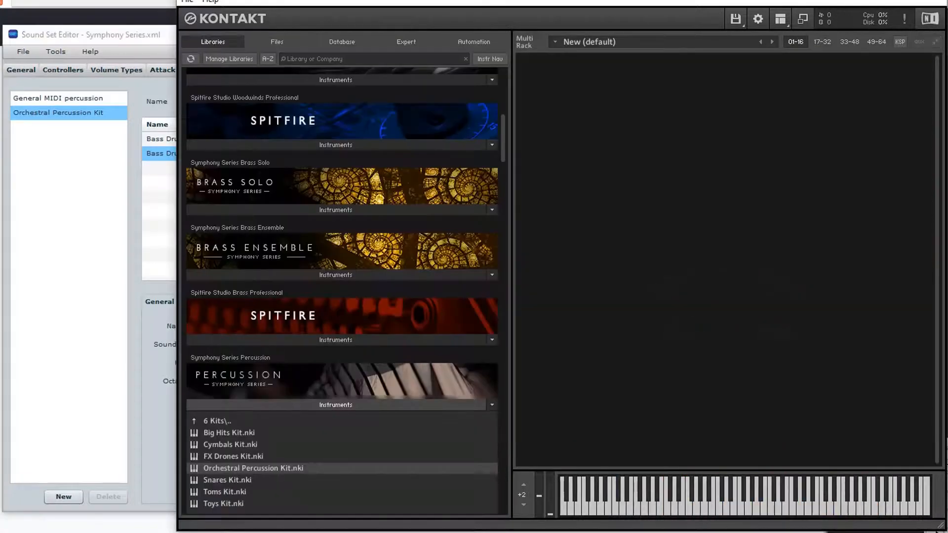
key("alt+Tab")
key("alt+Tab")
double_click(217, 421)
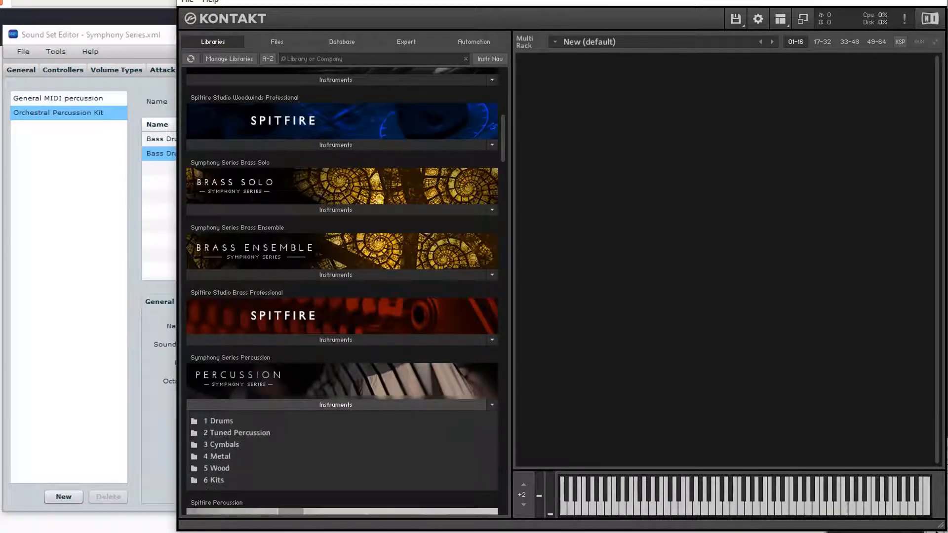
left_click(336, 404)
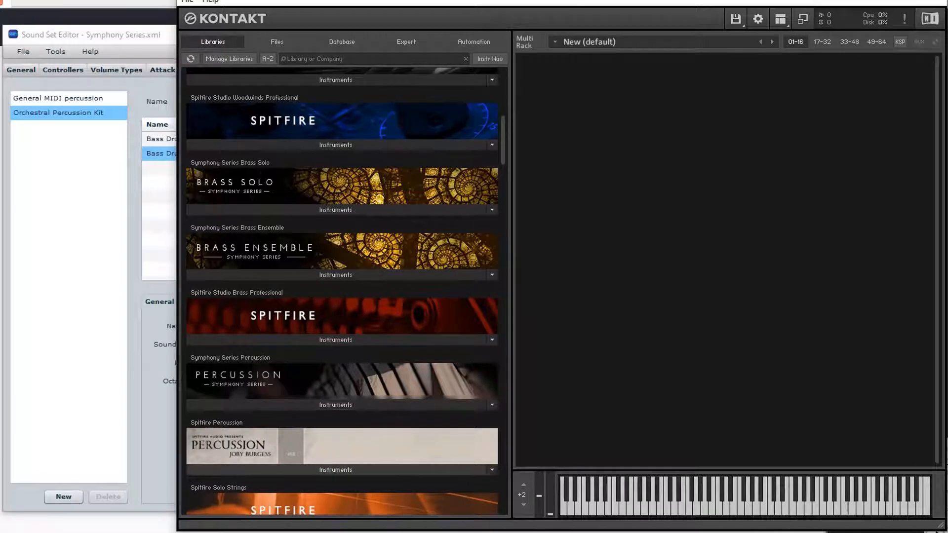
left_click(336, 469)
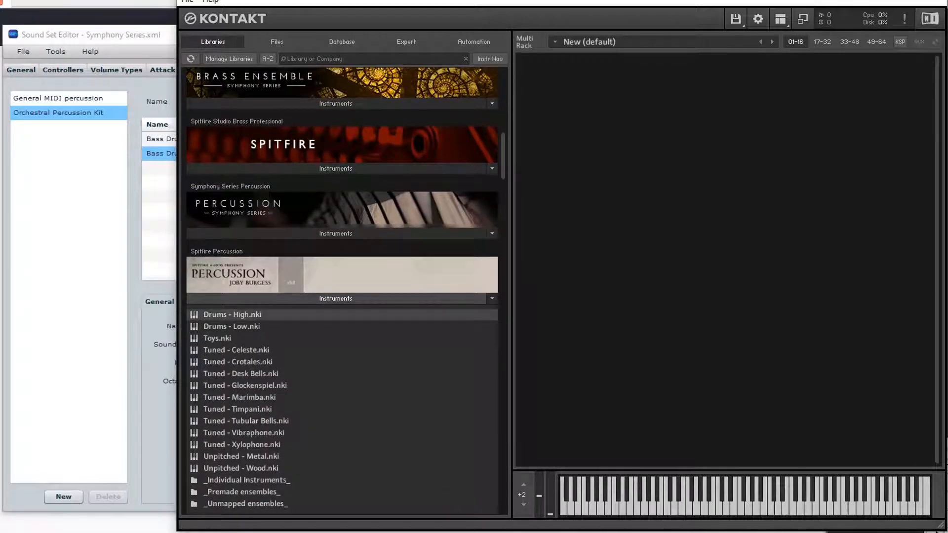
double_click(232, 314)
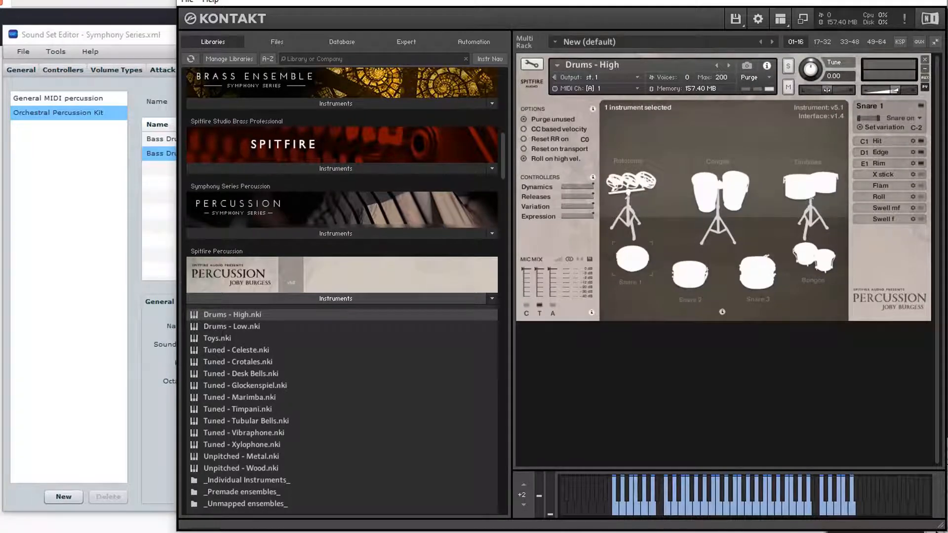
Step: Examine the note assignments of the rototoms, snares, congas, bongos and timbales in the Drums - High instrument
left_click(632, 182)
left_click(633, 259)
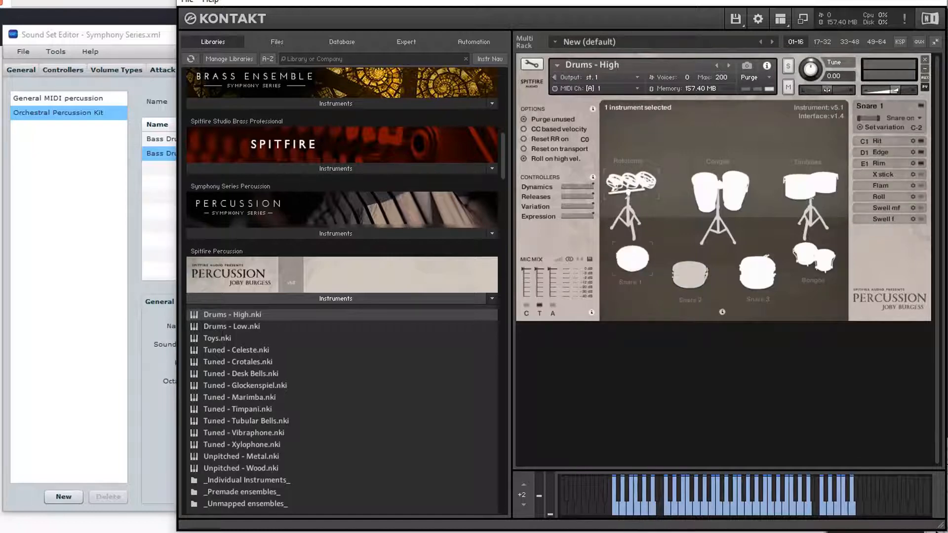
left_click(706, 193)
left_click(757, 272)
left_click(735, 192)
left_click(815, 258)
left_click(810, 186)
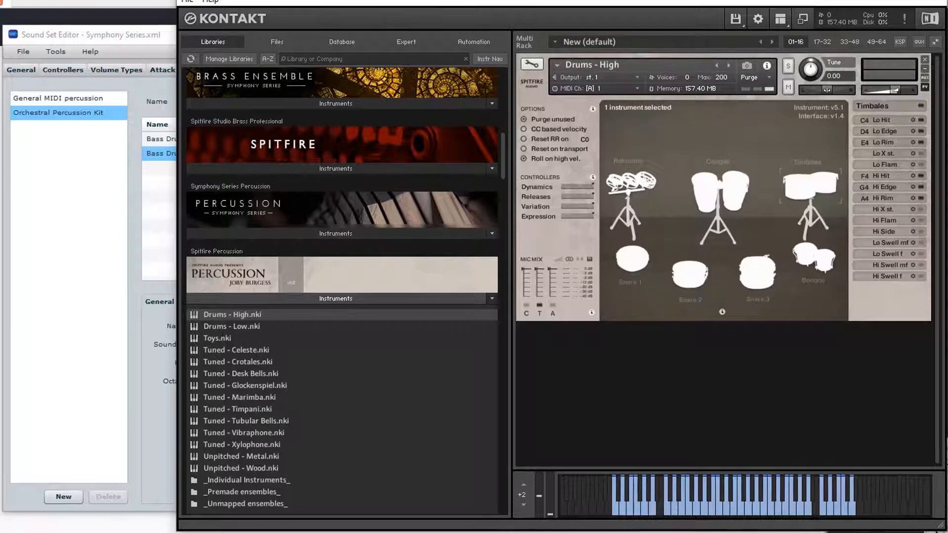
Step: Switch to Sound Set Editor, save the Symphony Series sound set and open the Studio Orchestra Pro sound set
left_click(87, 70)
left_click(23, 51)
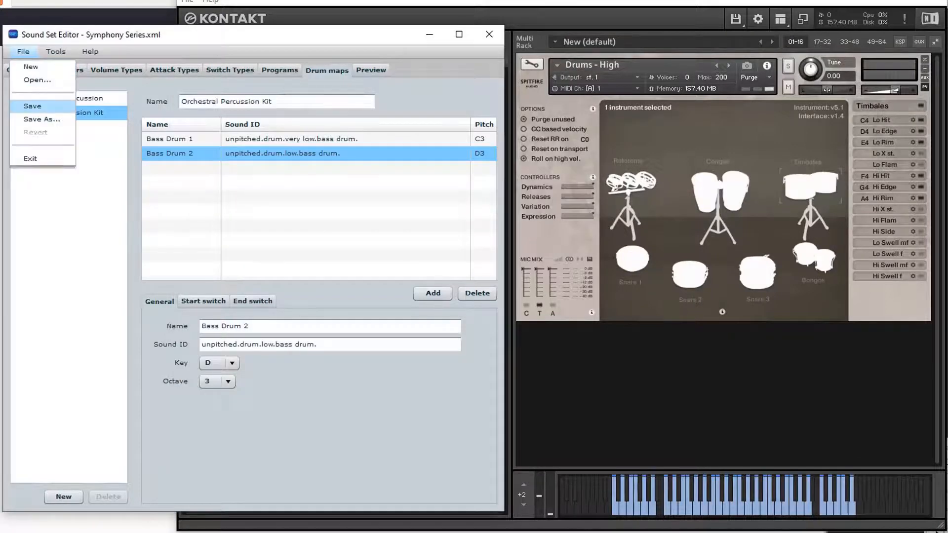
left_click(32, 106)
left_click(23, 51)
left_click(31, 78)
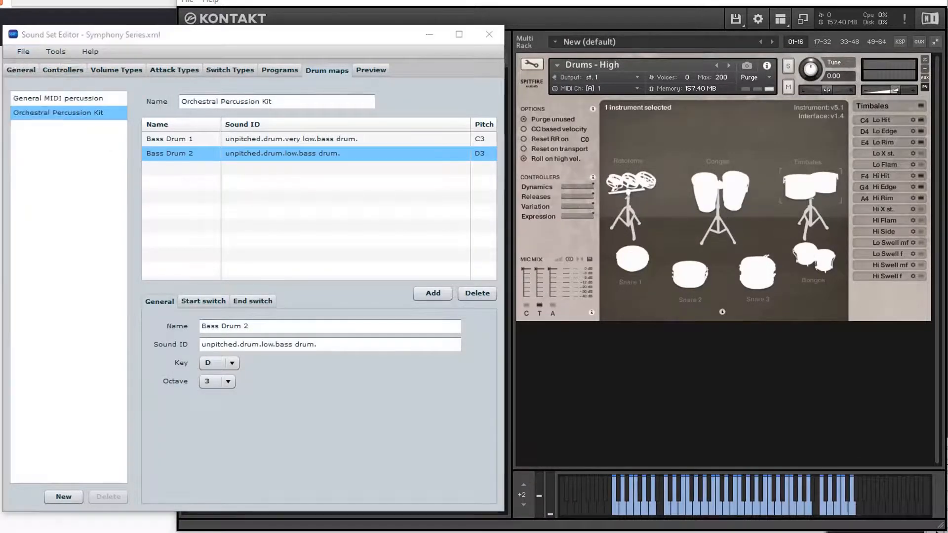
scroll(218, 279, "down", 2)
scroll(217, 279, "up", 1)
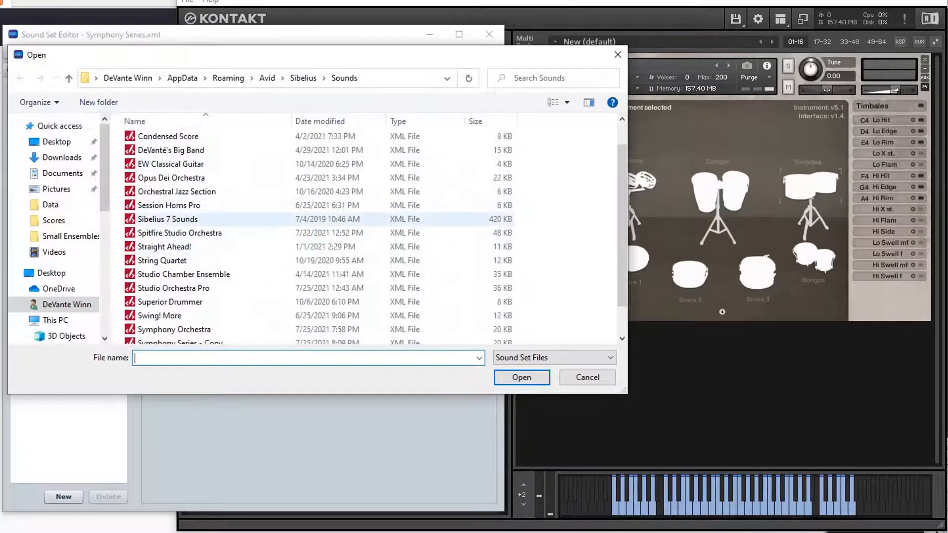
left_click(237, 289)
double_click(237, 288)
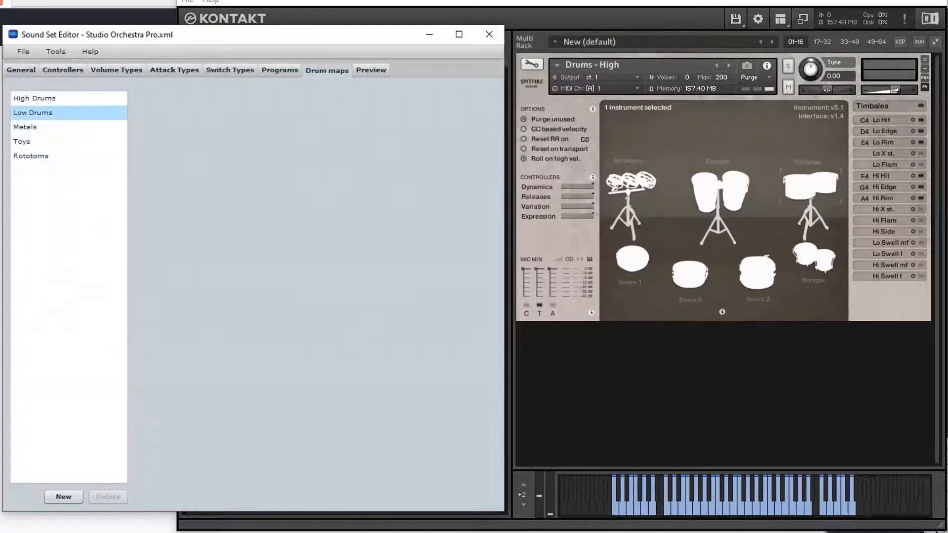
Step: Examine the names, sound IDs and pitches in the High Drums drum map against Snare 1's notes in Kontakt
left_click(54, 99)
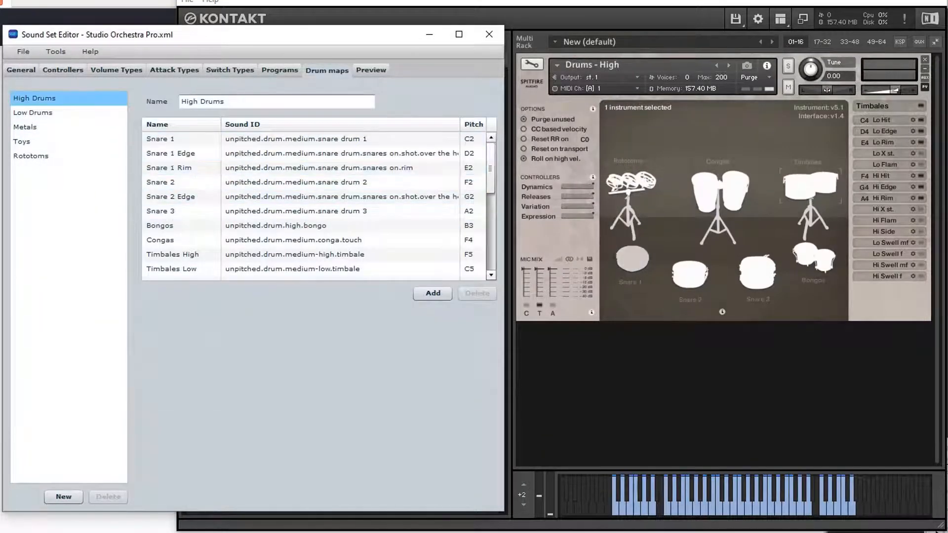
left_click(632, 259)
left_click(154, 306)
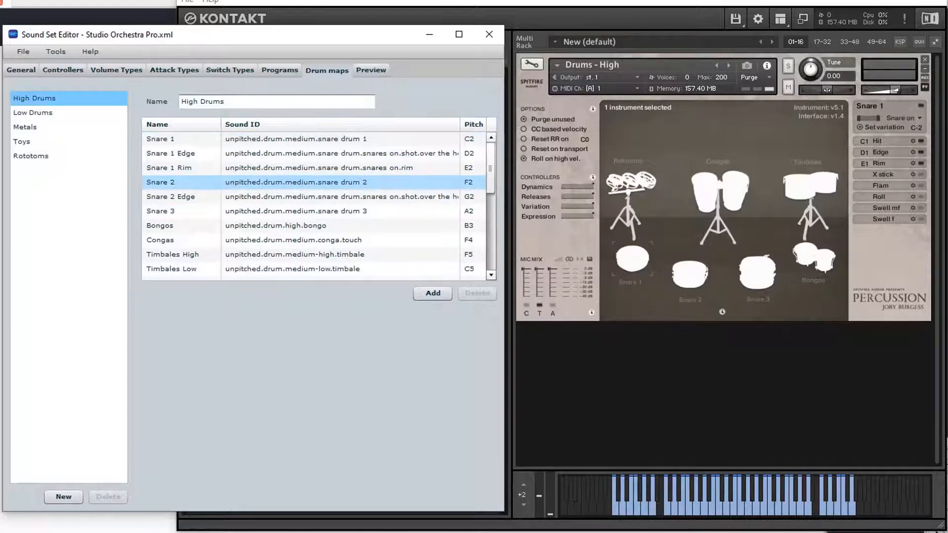
scroll(306, 182, "down", 5)
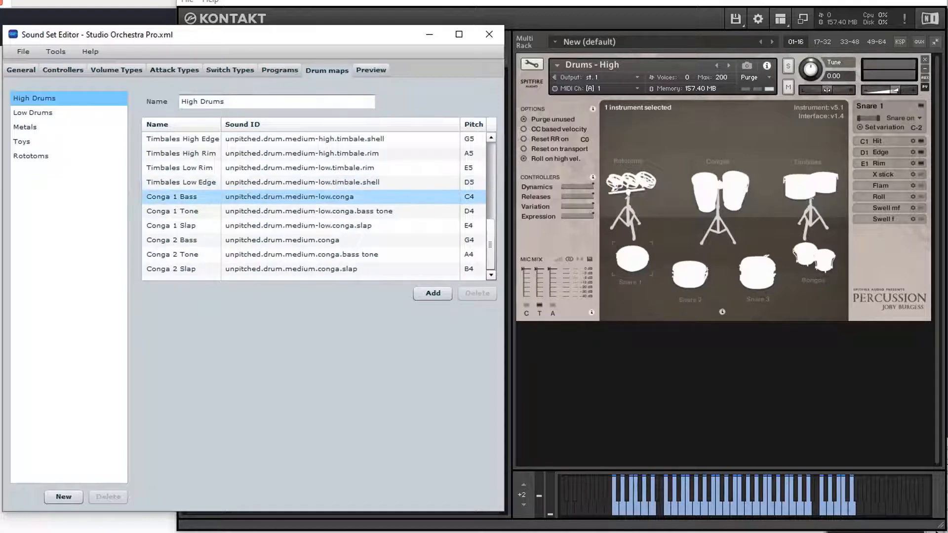
scroll(306, 203, "up", 1)
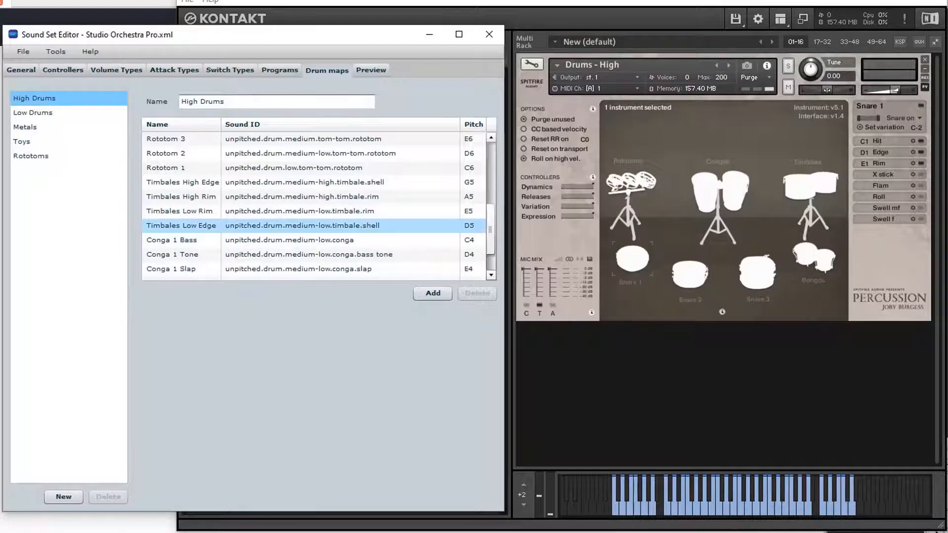
scroll(306, 225, "up", 1)
Step: Review the entries of the Low Drums, Metals and Toys drum maps
left_click(32, 113)
left_click(25, 127)
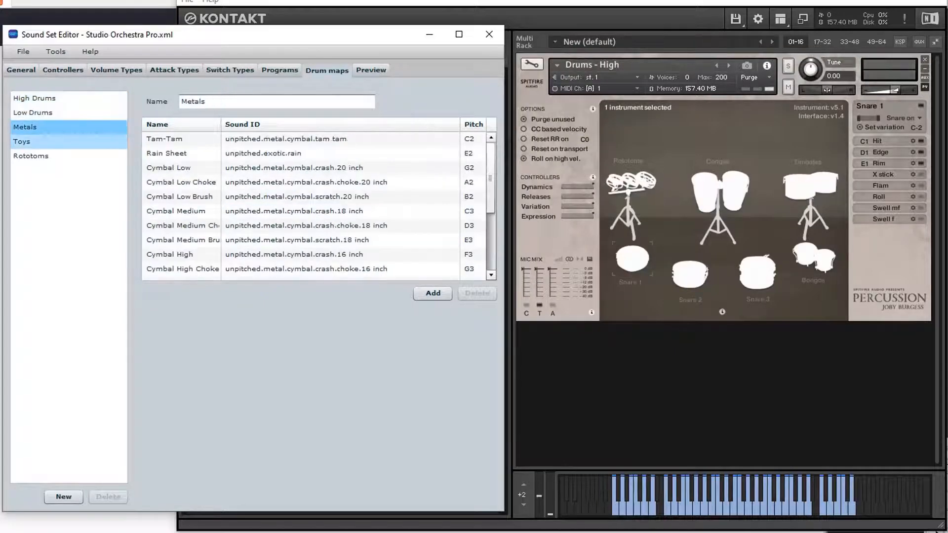
left_click(22, 141)
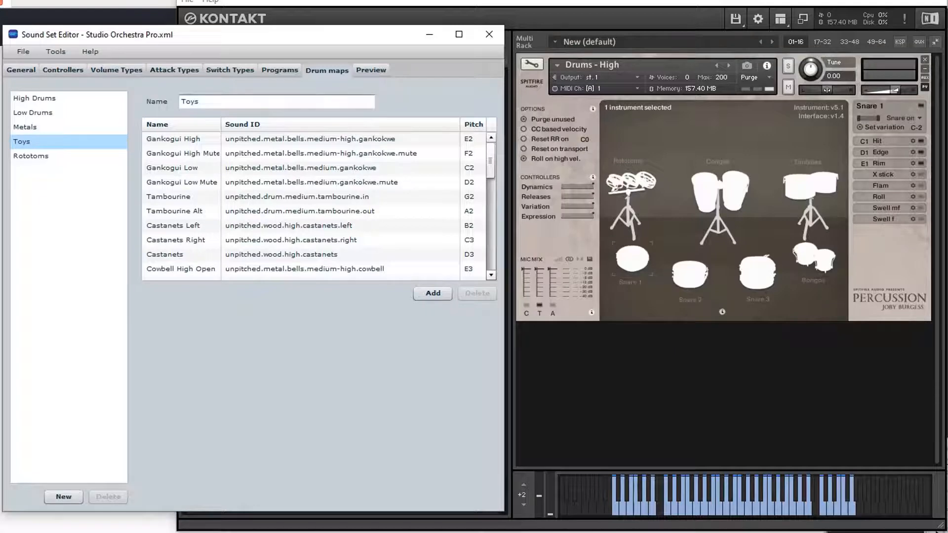
Step: Switch to Kontakt and look through the Toys folder among Spitfire Percussion's individual instruments
key("alt+Tab")
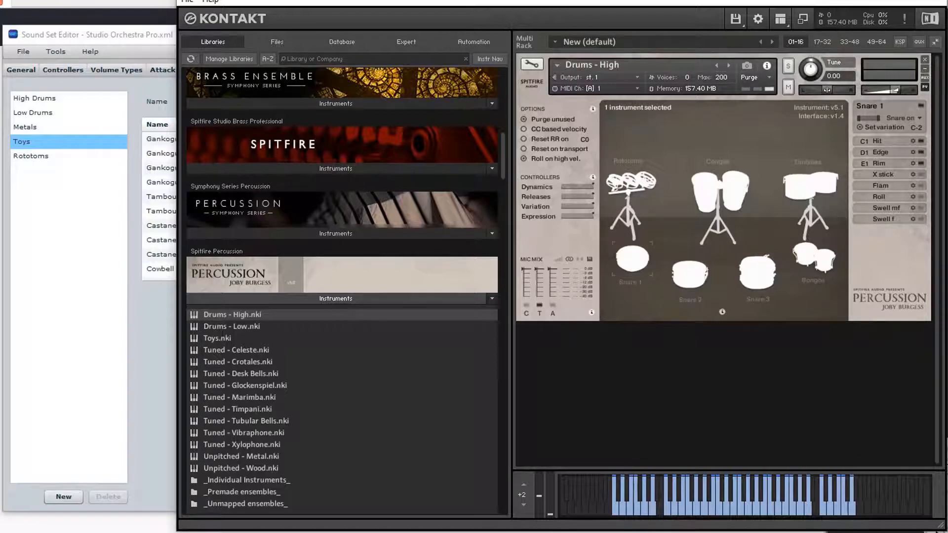
double_click(246, 481)
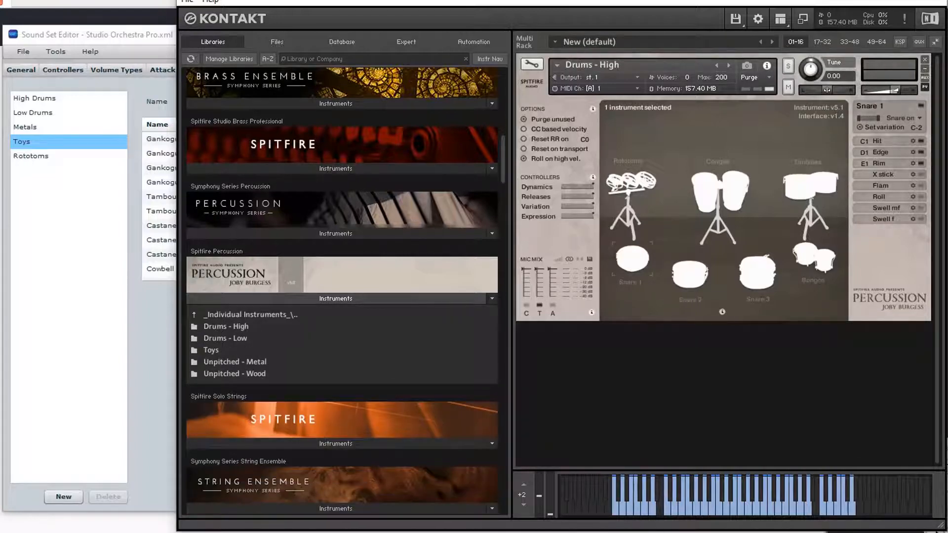
double_click(211, 350)
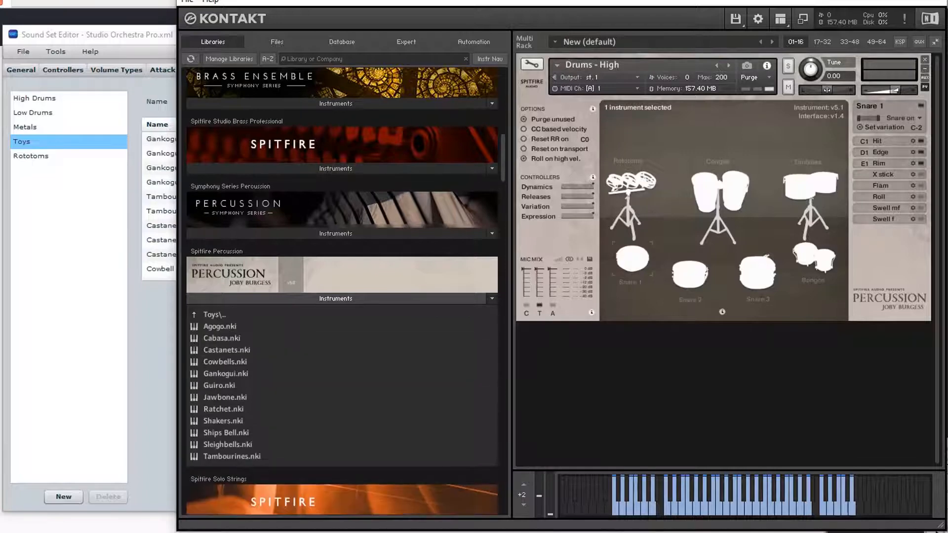
left_click(214, 315)
double_click(215, 315)
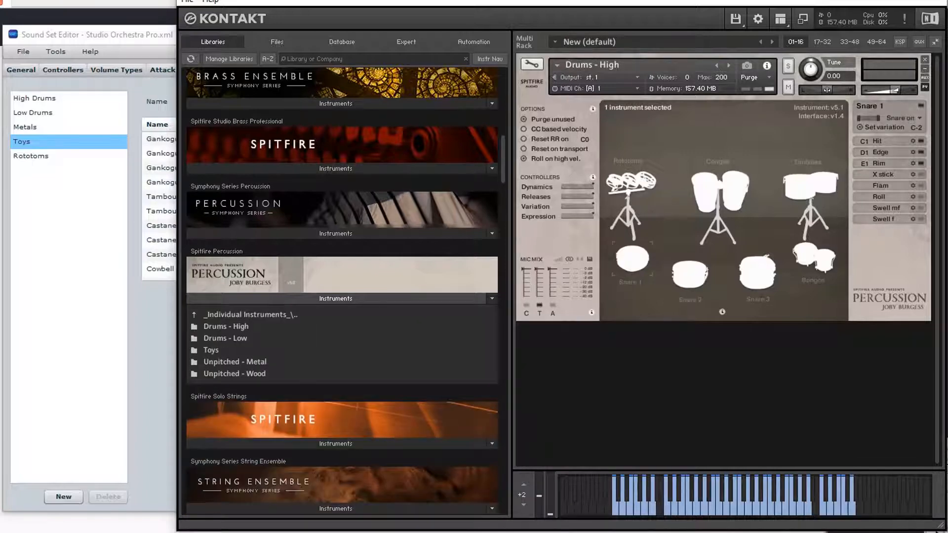
Step: Load Anvil.nki from the Unpitched - Metal folder of Spitfire Percussion's individual instruments
double_click(235, 362)
double_click(219, 327)
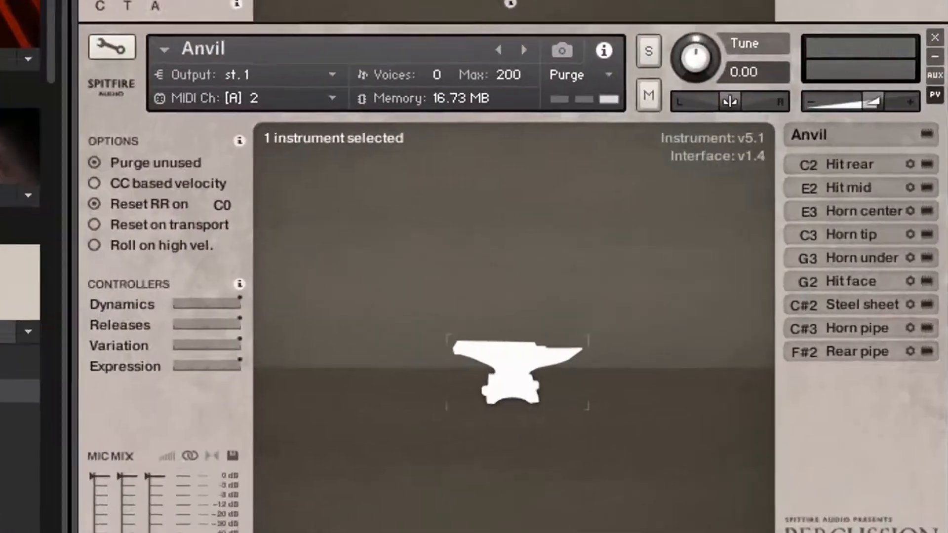
left_click(886, 261)
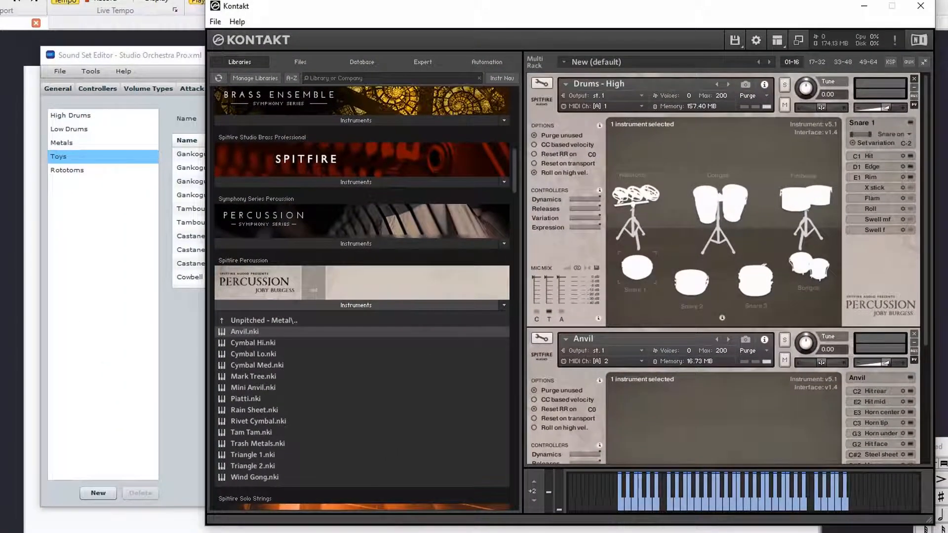
Step: Remove Drums - High and Anvil from the rack without saving changes to the instrument
left_click(914, 76)
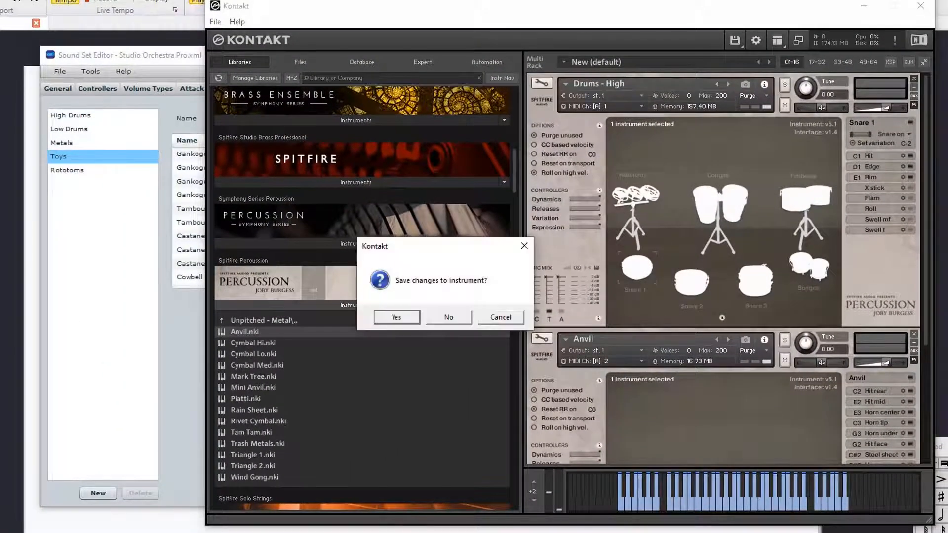
left_click(449, 318)
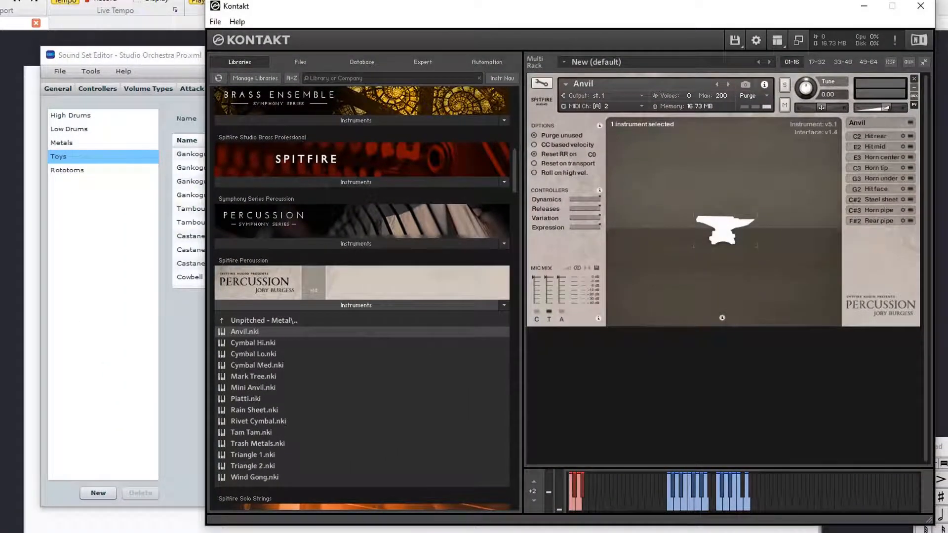
left_click(914, 79)
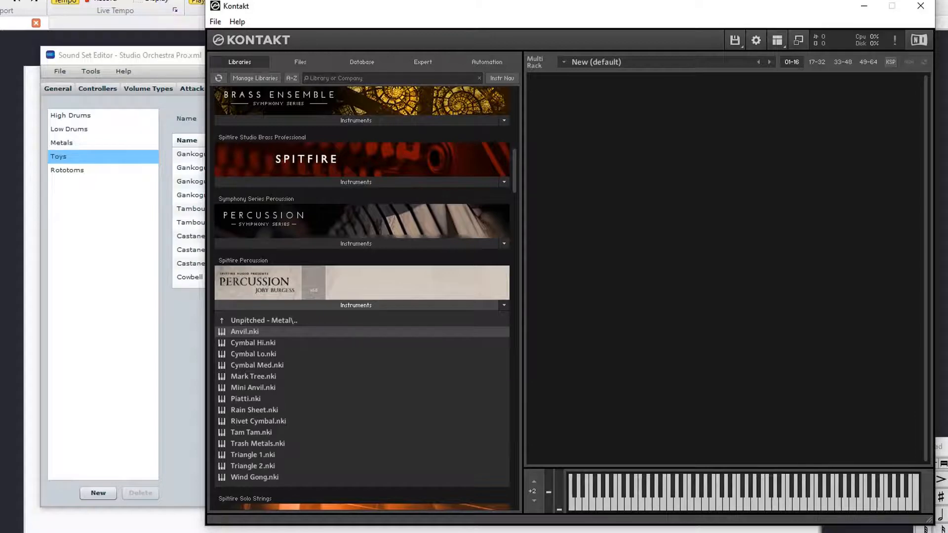
Step: Go back to Spitfire Percussion's main instrument list, load Drums - High.nki and remove its duplicate copy
double_click(267, 321)
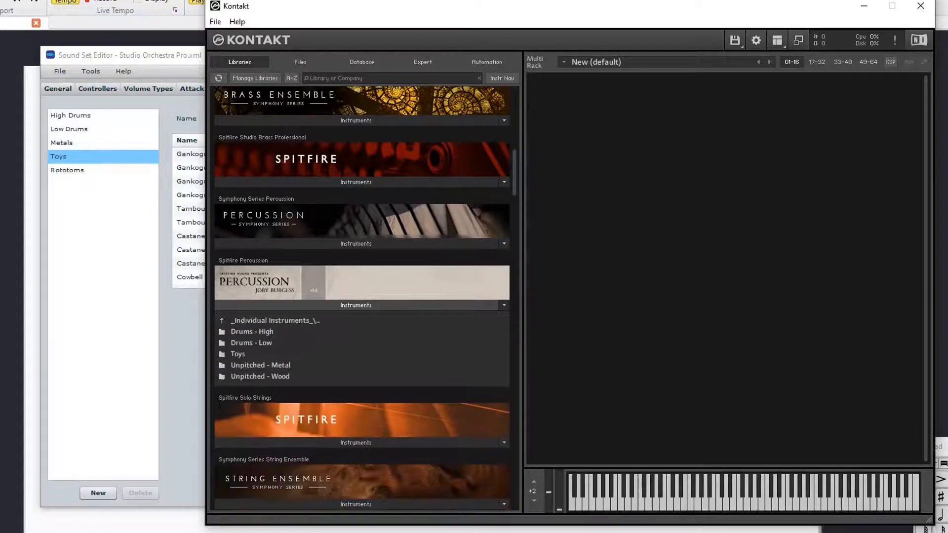
double_click(267, 321)
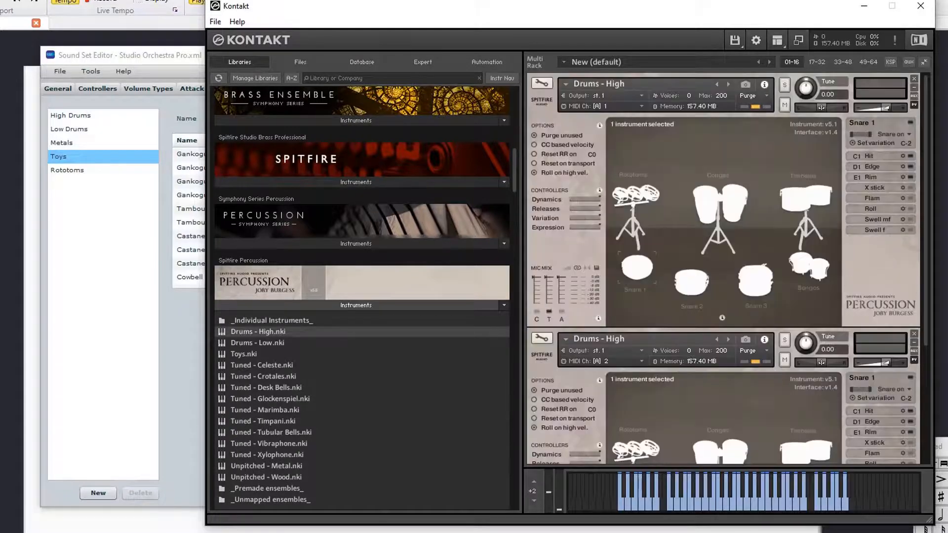
left_click(914, 334)
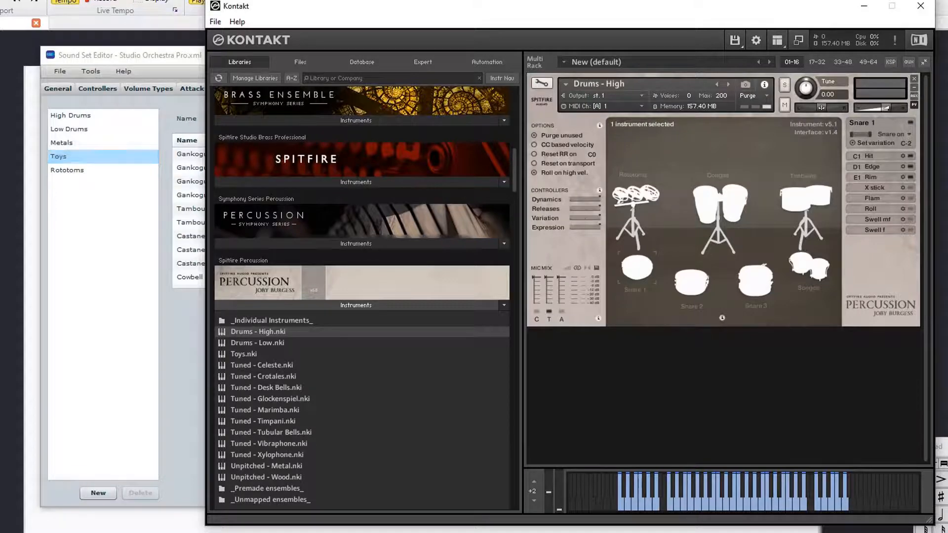
Step: Show the Rototoms drum map in Sound Set Editor and merge the Hi Drums multi from the Battery folder into Kontakt's rack
left_click(67, 171)
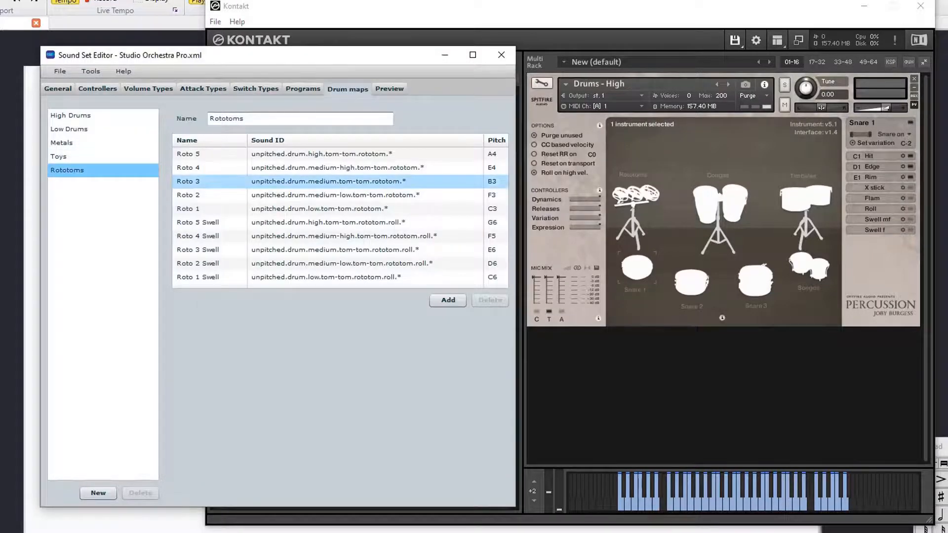
left_click(735, 39)
left_click(746, 77)
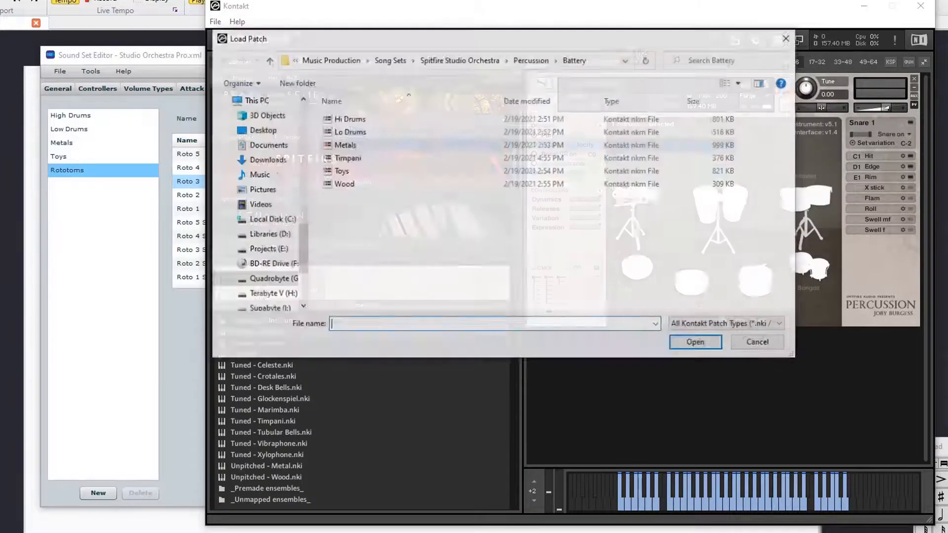
double_click(348, 118)
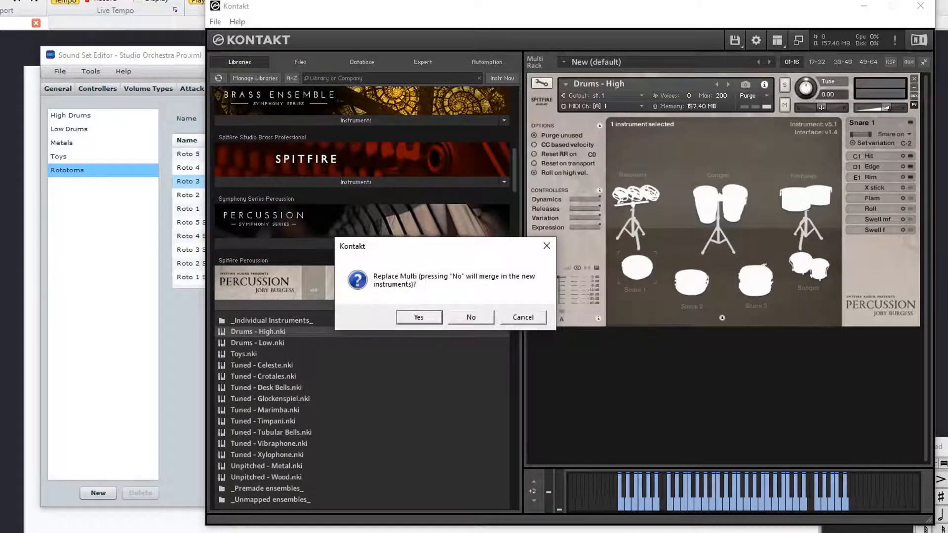
key("Return")
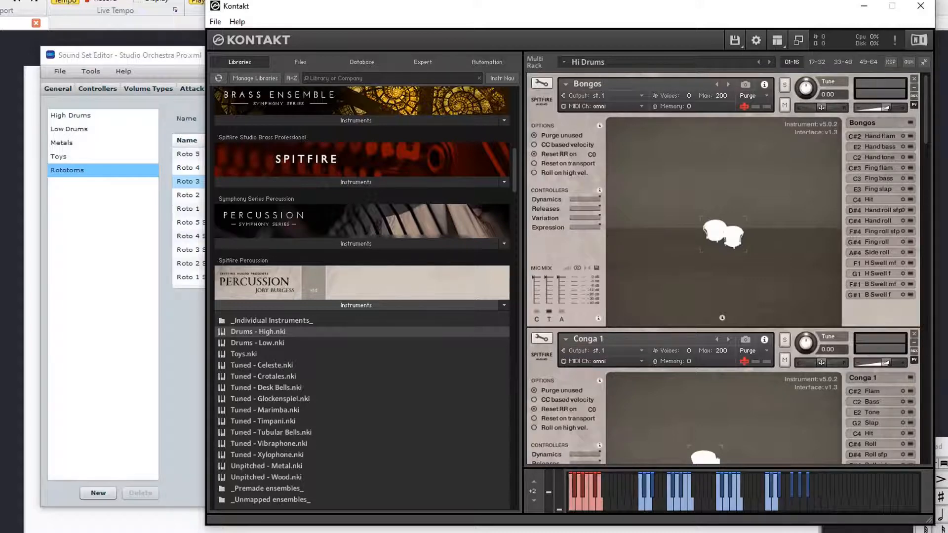
Step: Examine the separate drum instruments in the Hi Drums multi, including their articulations and assigned notes
scroll(723, 268, "down", 12)
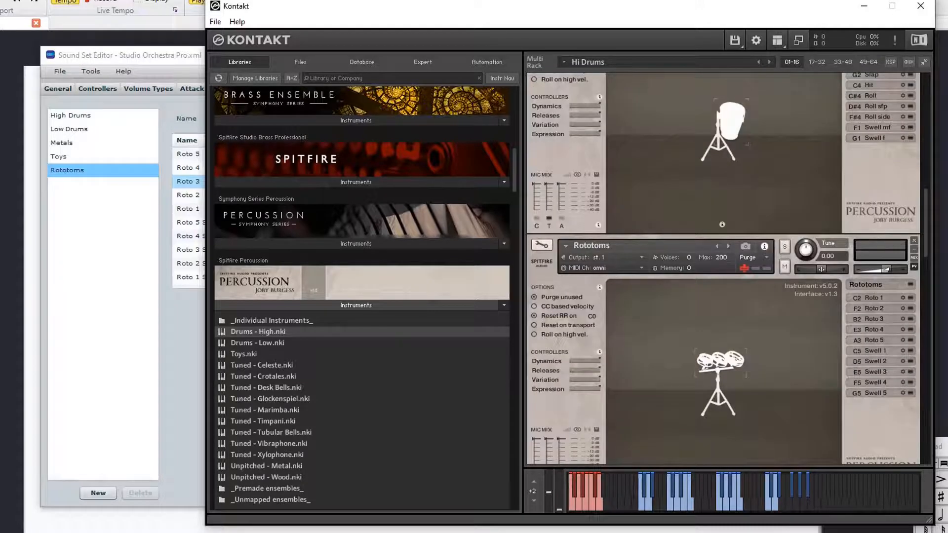
scroll(723, 268, "down", 8)
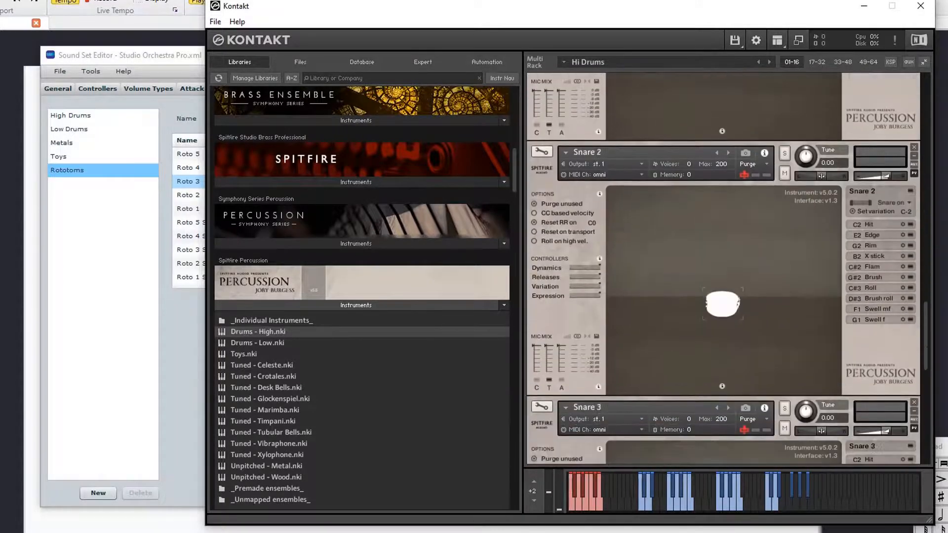
scroll(724, 268, "down", 8)
scroll(724, 268, "up", 20)
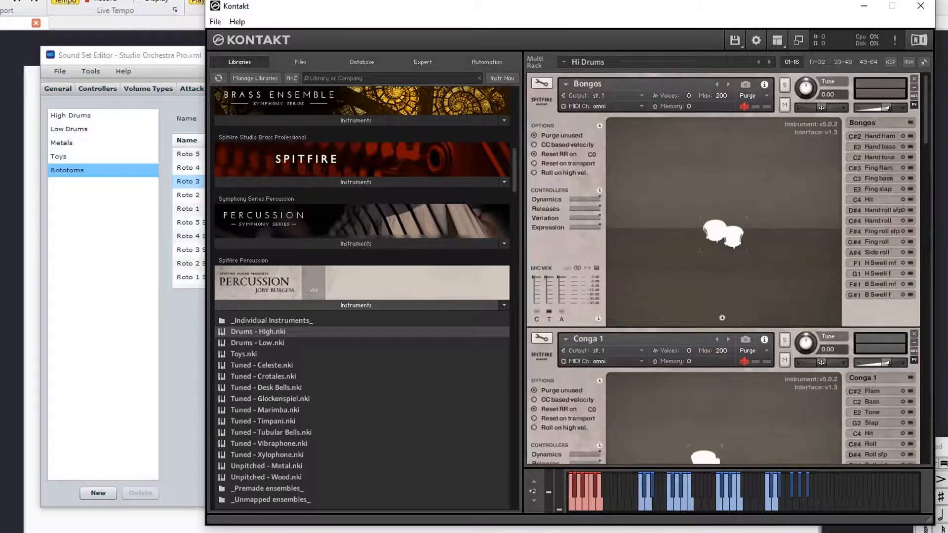
scroll(724, 268, "down", 20)
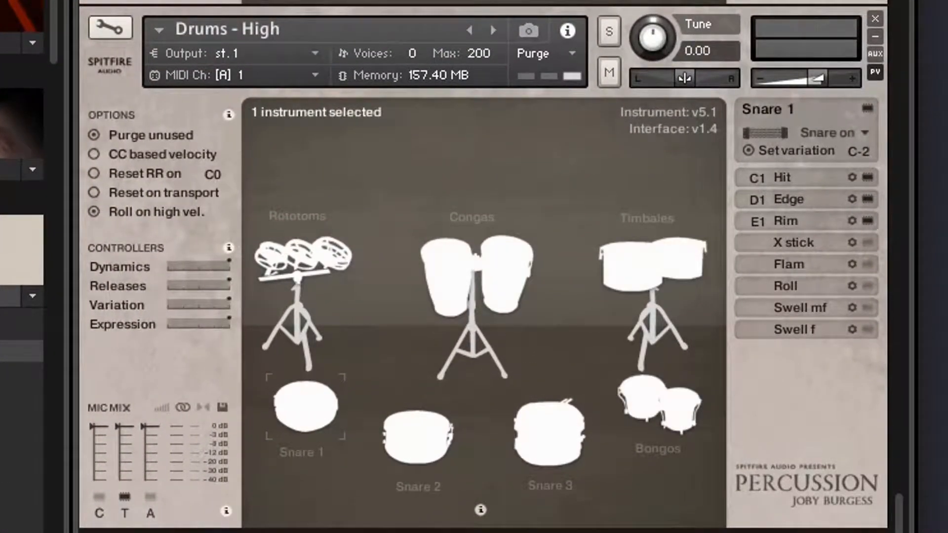
scroll(484, 267, "up", 5)
scroll(484, 267, "up", 10)
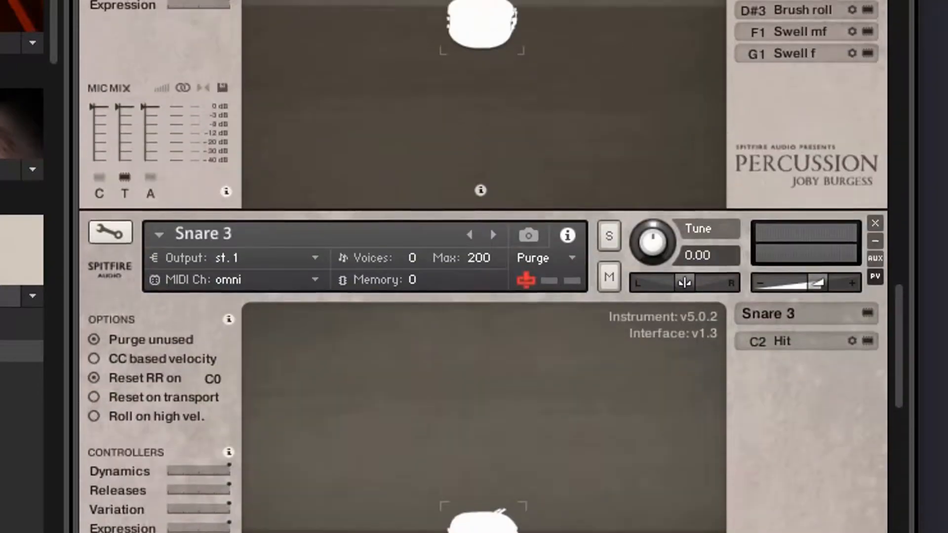
scroll(484, 266, "up", 15)
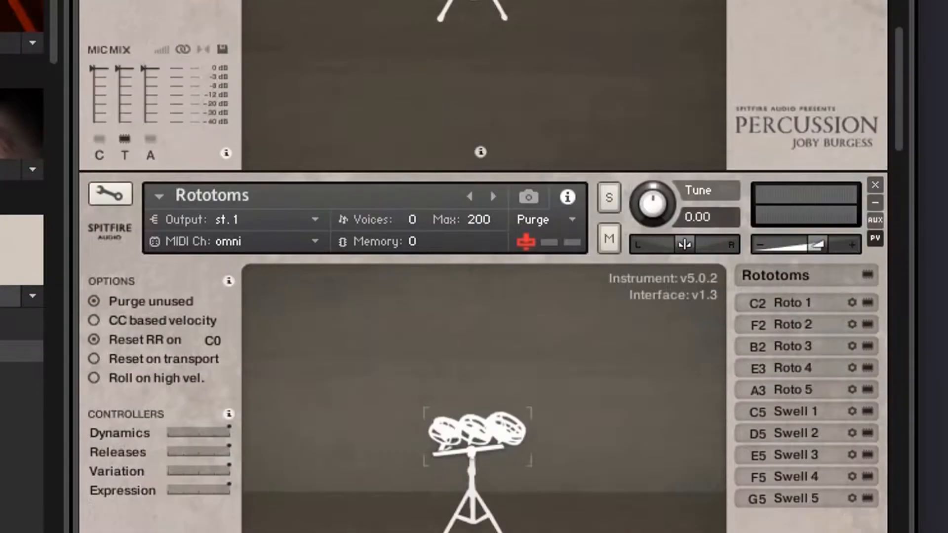
scroll(484, 267, "up", 8)
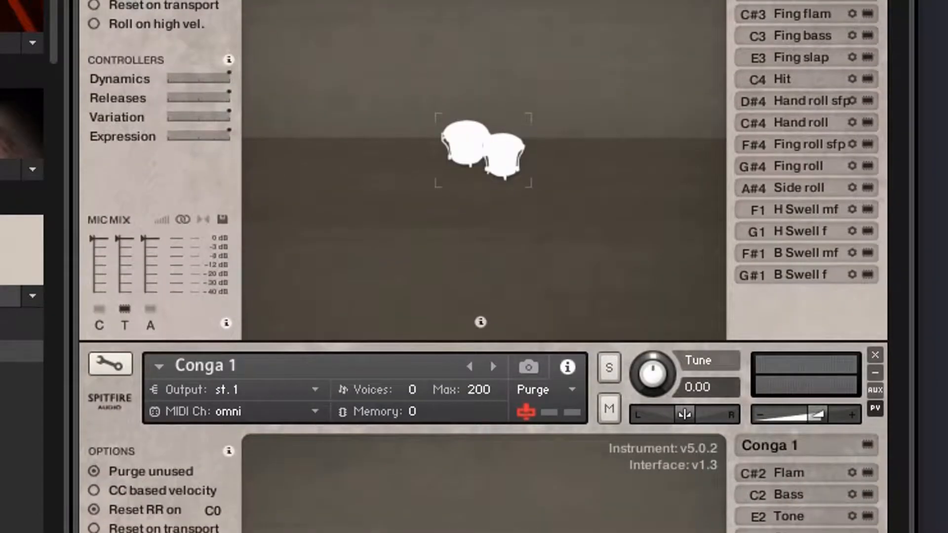
Step: Compare the articulations and note assignments of Drums - High, including its bongos, with the separate drum instruments in the Hi Drums multi
scroll(484, 267, "down", 12)
scroll(483, 266, "up", 12)
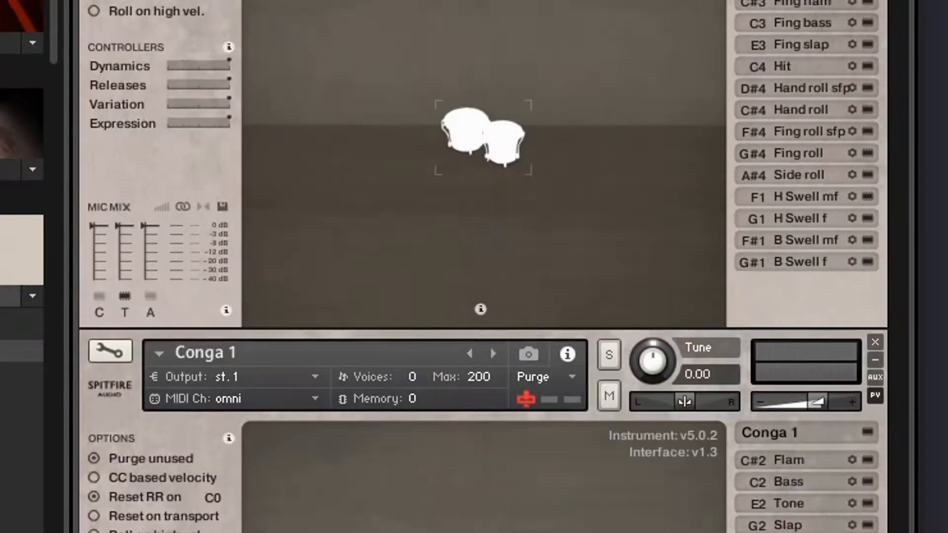
scroll(484, 267, "up", 20)
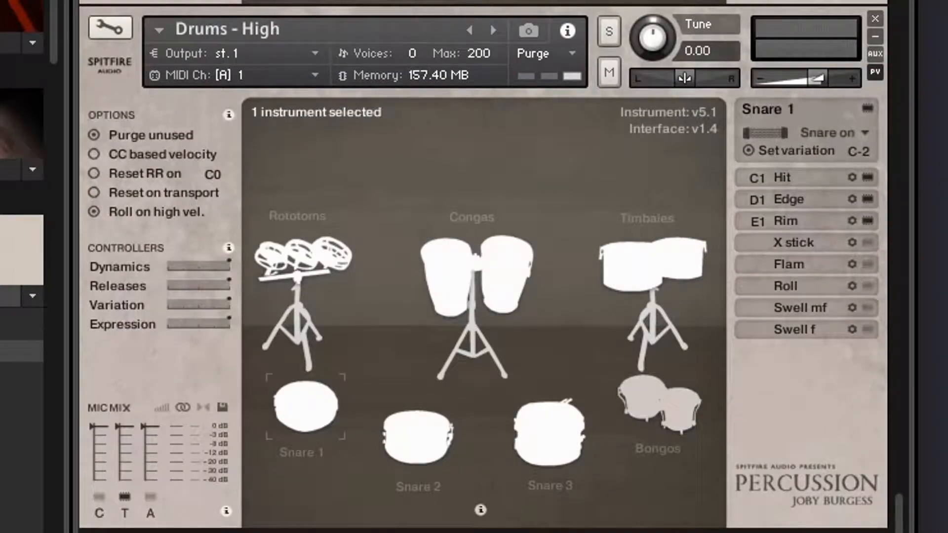
left_click(660, 404)
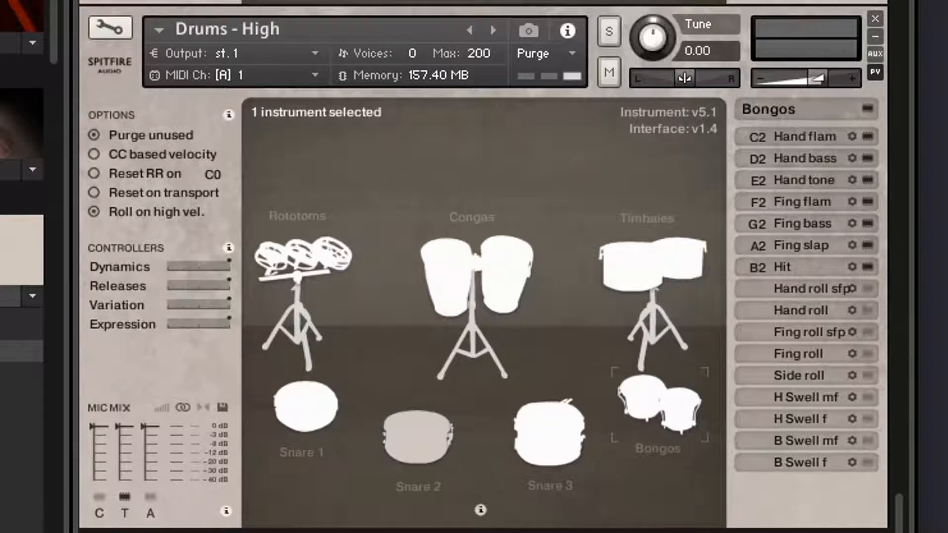
scroll(484, 267, "up", 20)
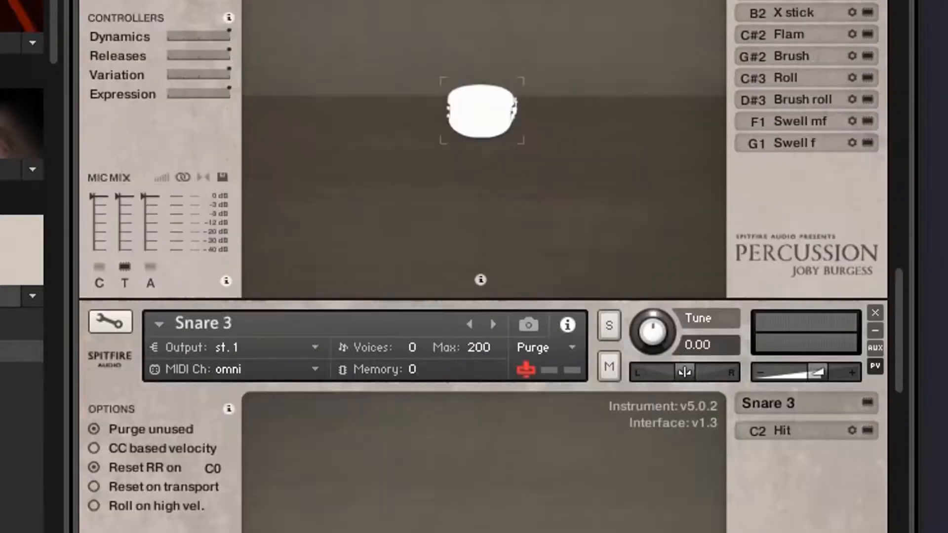
scroll(484, 266, "up", 15)
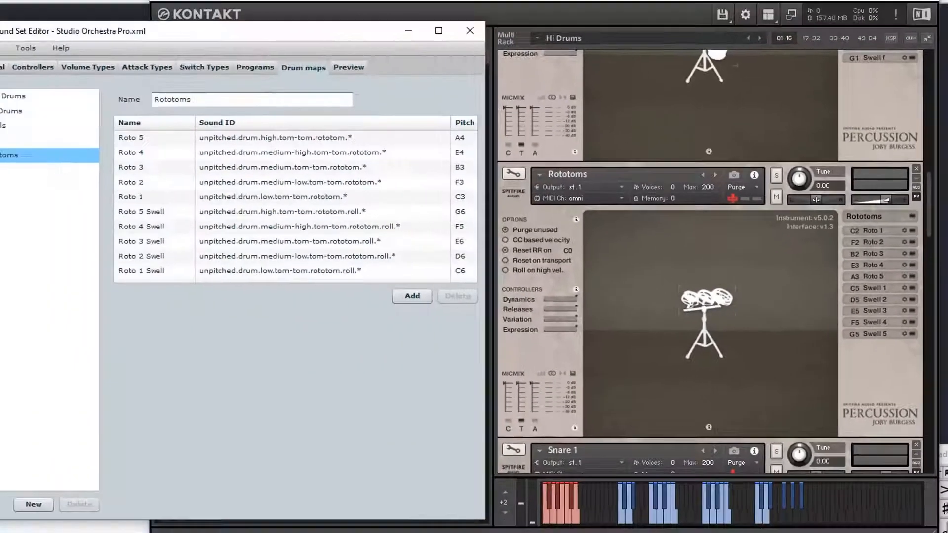
Step: Inspect the general and start switch settings of the Roto 3 and Roto 3 Swell sounds in the Rototoms drum map
left_click(157, 143)
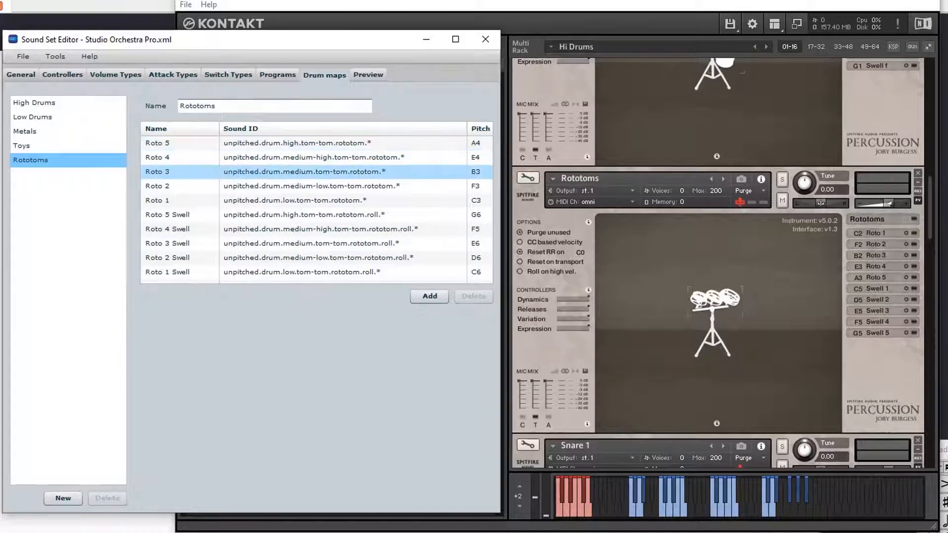
left_click(304, 172)
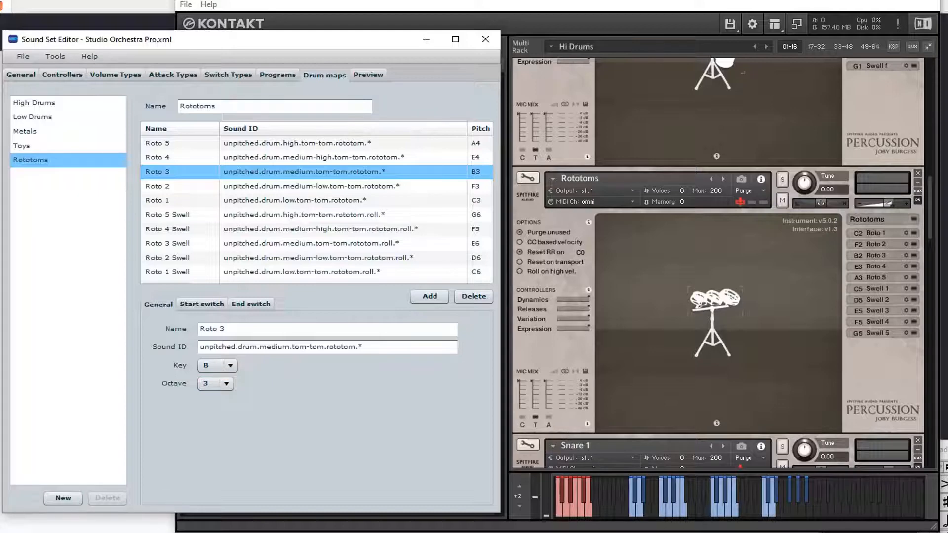
left_click(201, 304)
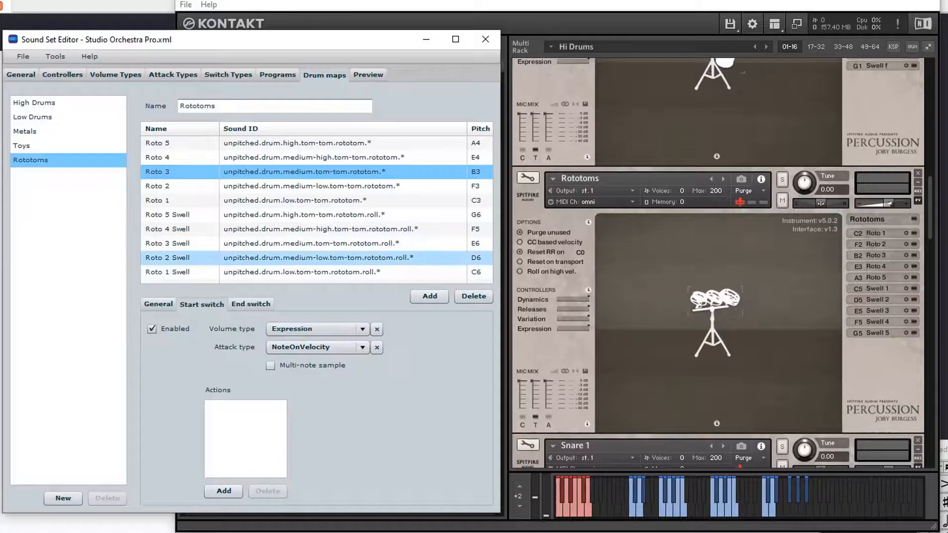
left_click(296, 243)
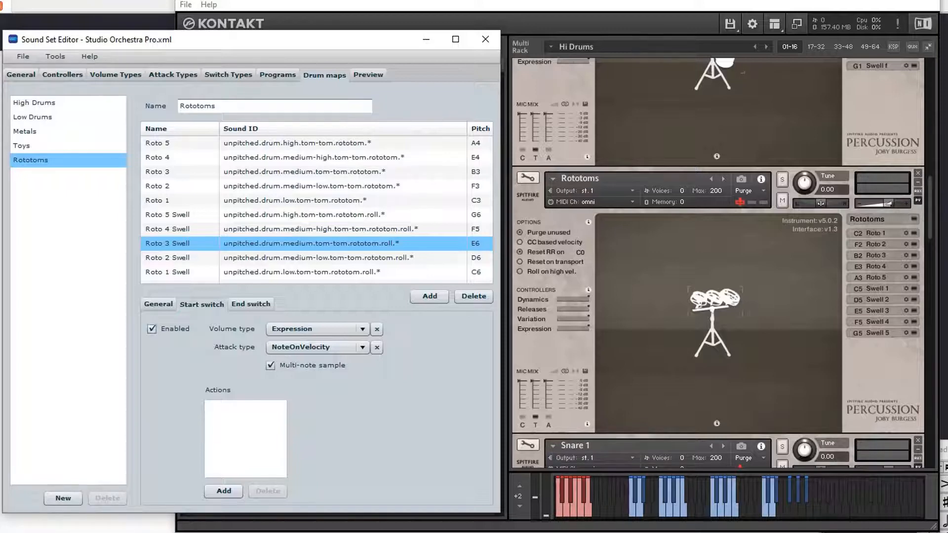
left_click(158, 304)
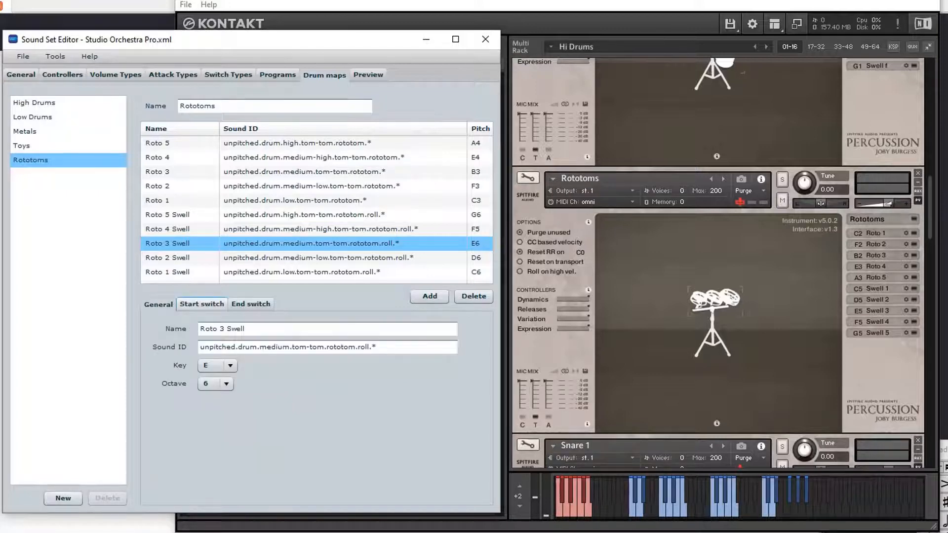
left_click(202, 305)
left_click(158, 305)
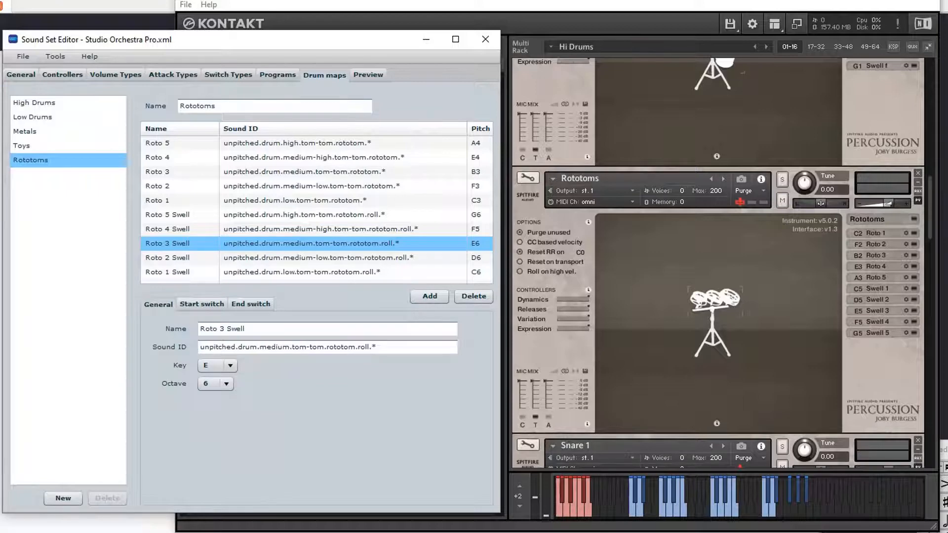
Step: Bring Kontakt's Snare 1 instrument into view and create a new drum map named Snare 1
scroll(718, 262, "down", 5)
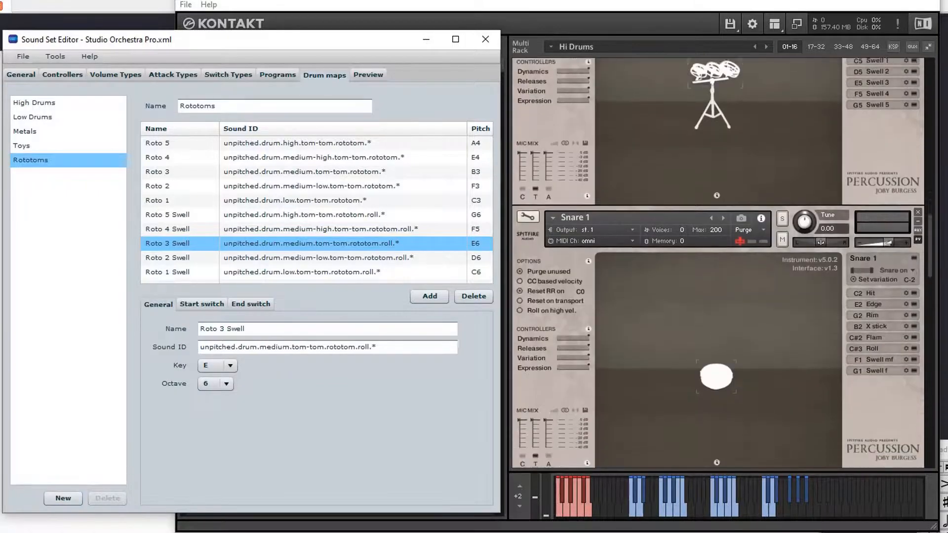
scroll(717, 263, "down", 3)
left_click(64, 498)
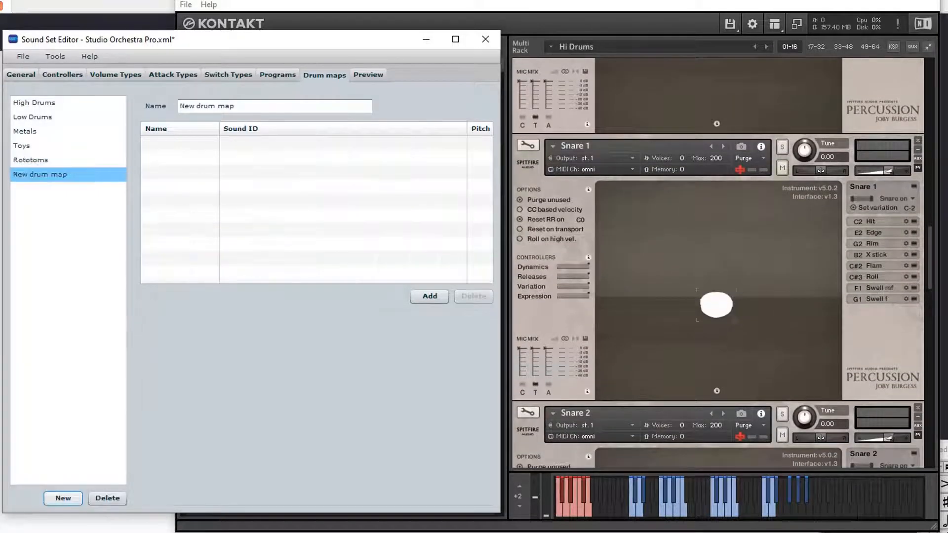
left_click_drag(237, 106, 178, 106)
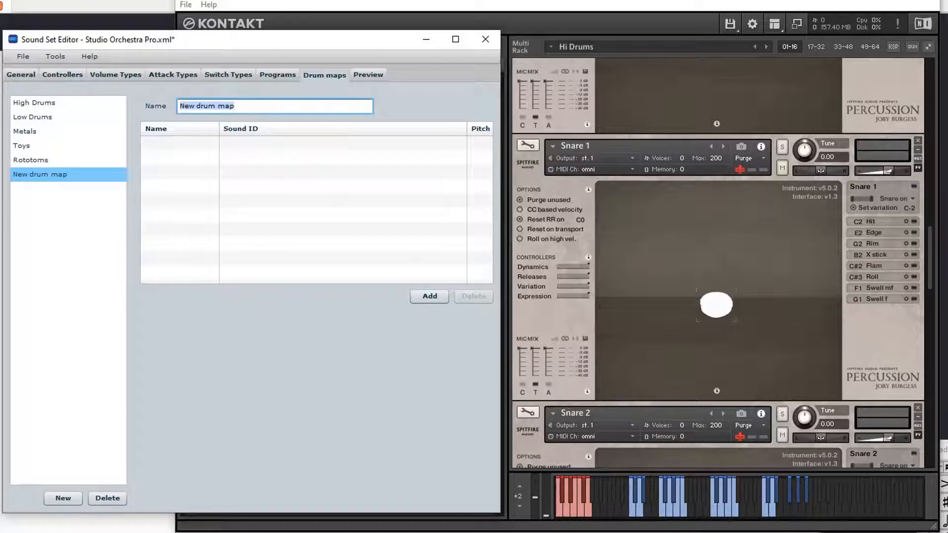
type("Snare")
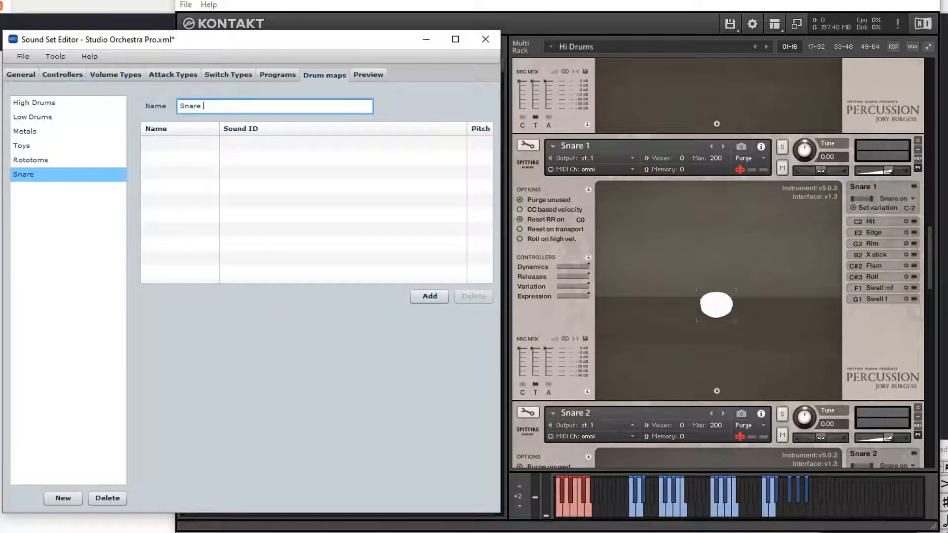
type(" 1")
Step: Add a drum sound to the Snare 1 map and name it Hit
left_click(429, 296)
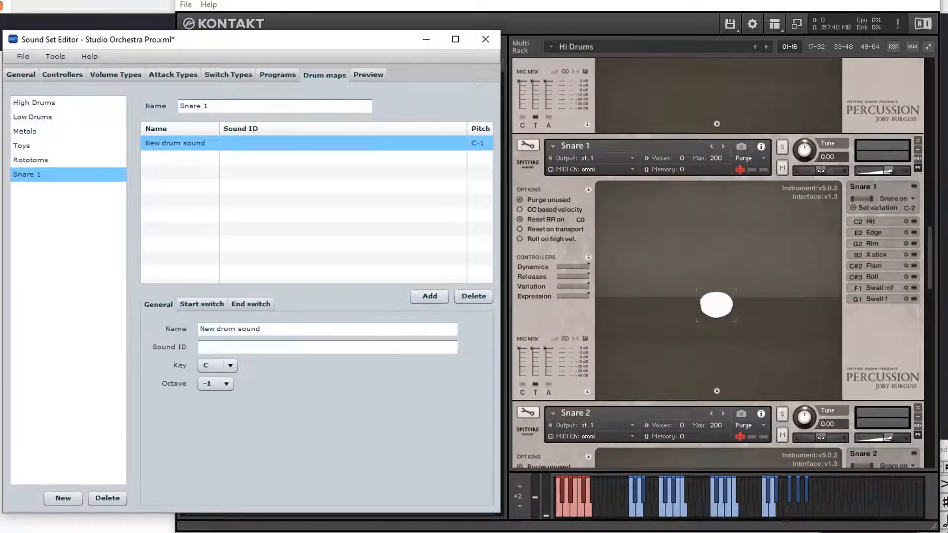
left_click(297, 330)
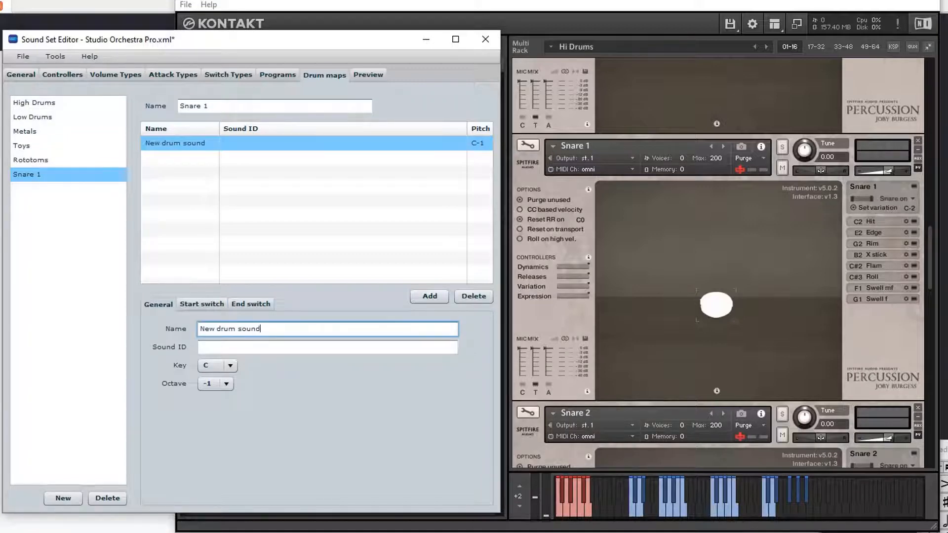
key("ctrl+a")
type("Hi")
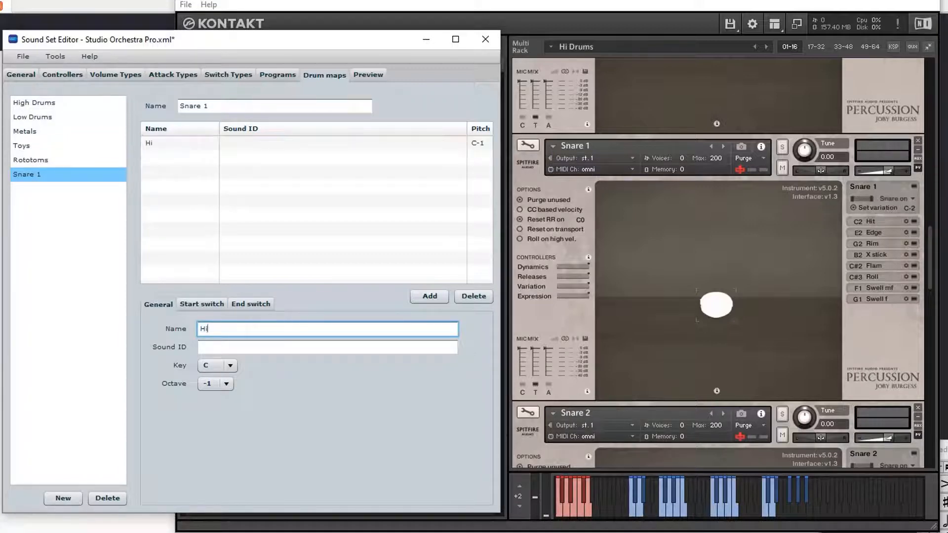
type("t")
Step: Review the snare sound IDs in the High Drums map and look through the switch types, including Sticks and Snares
left_click(34, 102)
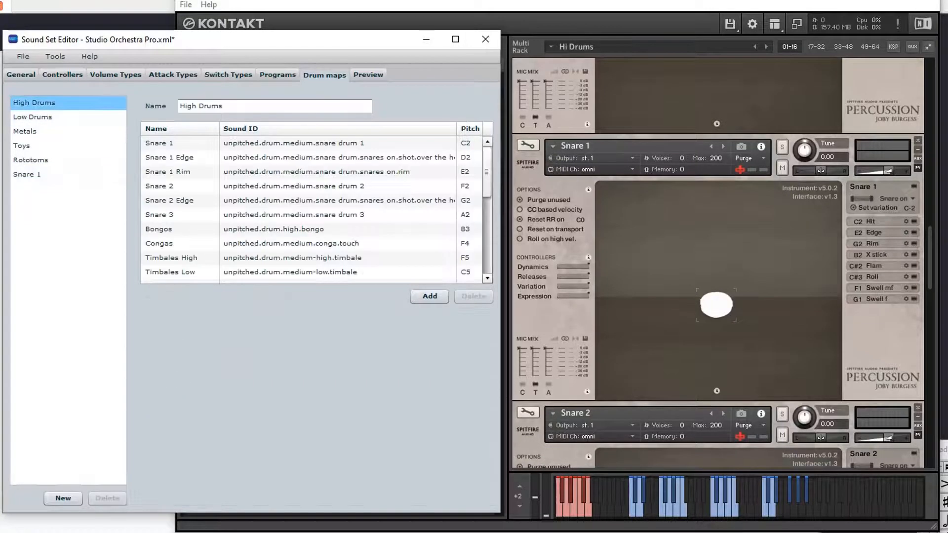
left_click(28, 174)
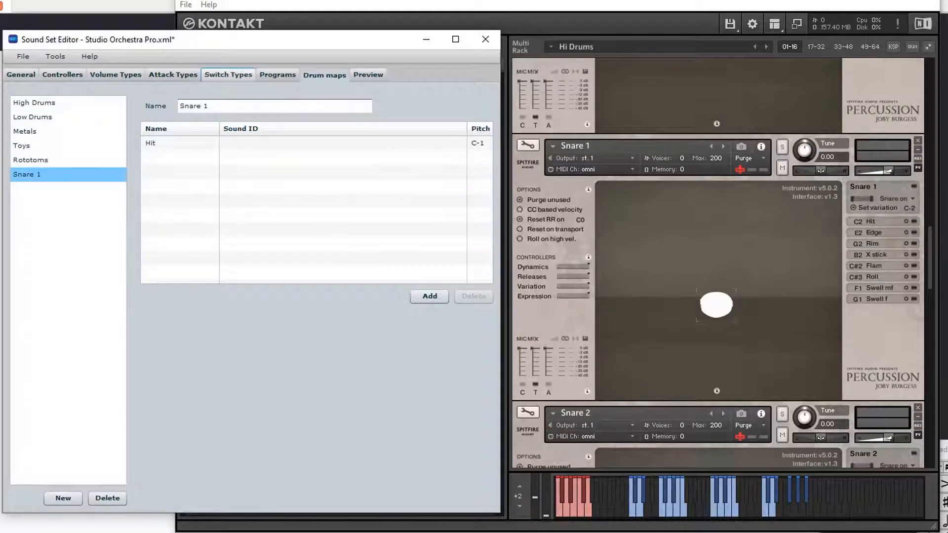
left_click(228, 74)
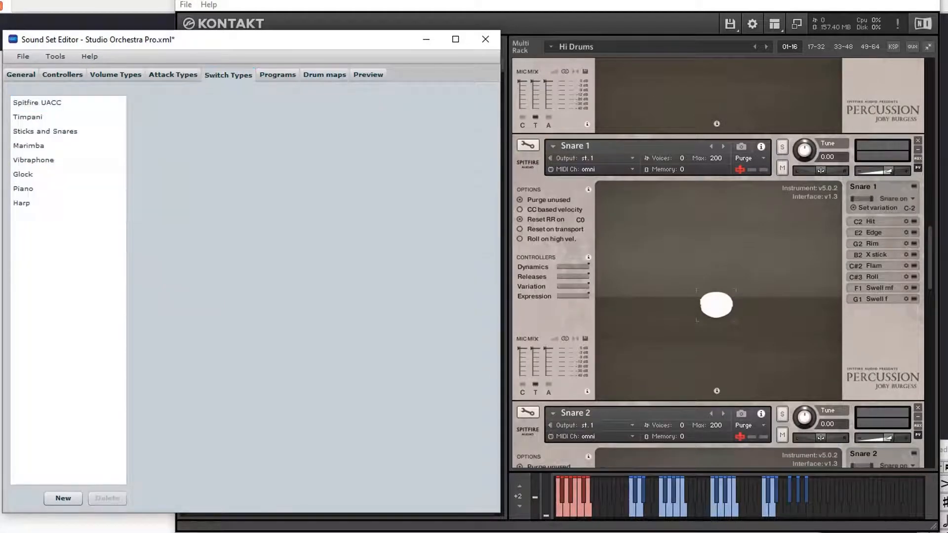
left_click(27, 117)
key("Down")
key("Down")
key("Down")
key("Down")
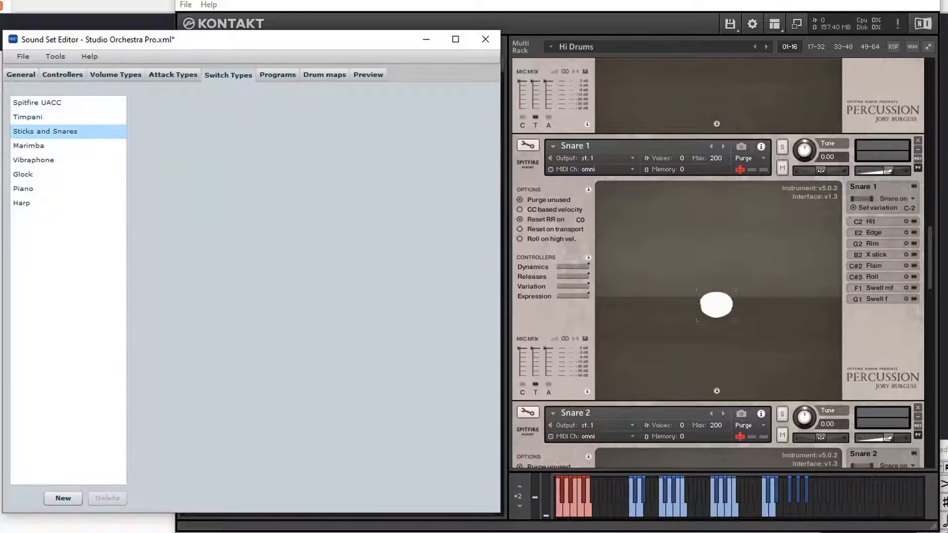
key("Down")
key("Down")
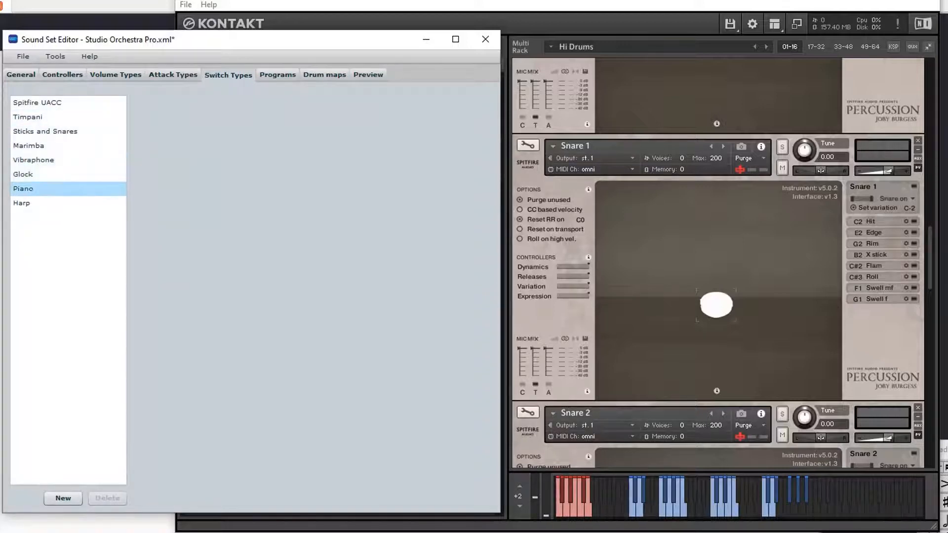
key("Up")
key("Up")
key("Up")
key("Up")
key("Up")
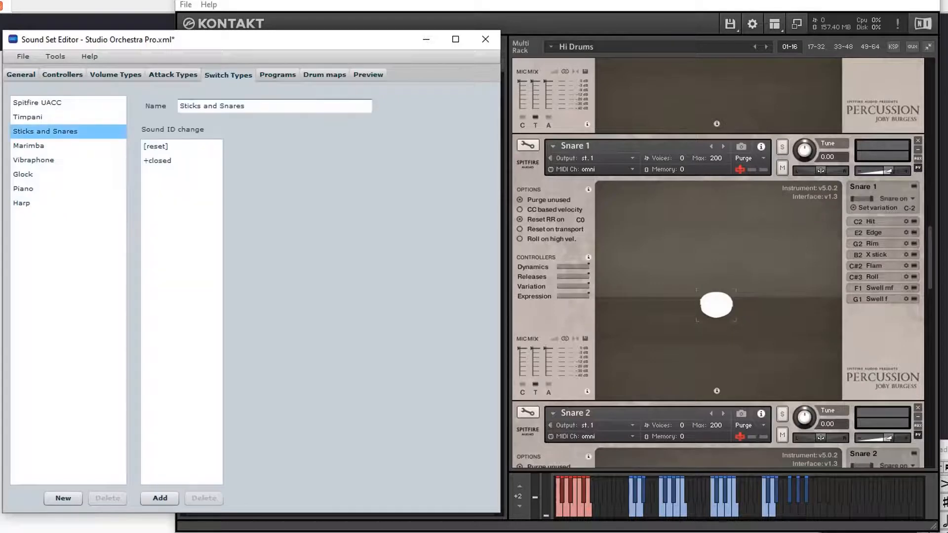
Step: Examine the reset, damp and unmeasured tremolo sound ID changes of the Vibraphone switch type
key("Down")
key("Down")
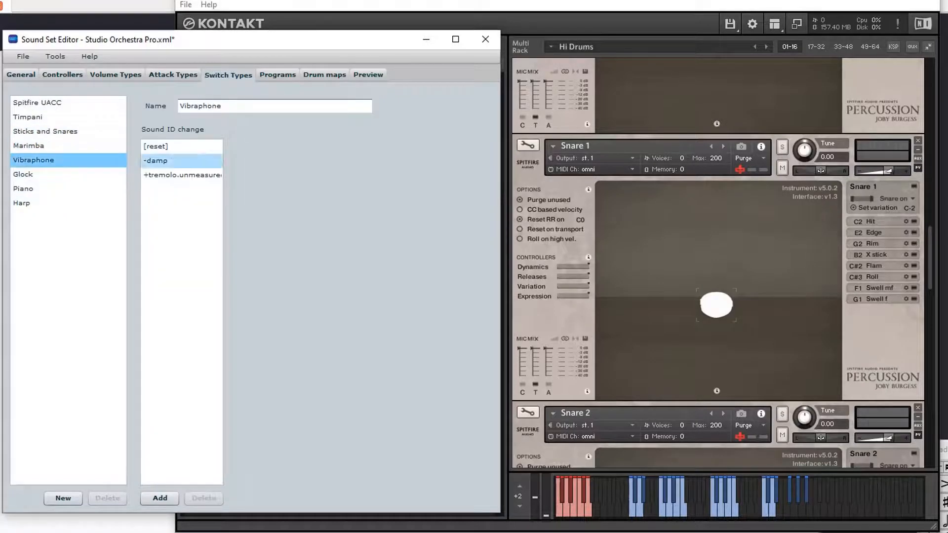
left_click(168, 147)
left_click(168, 161)
left_click(168, 175)
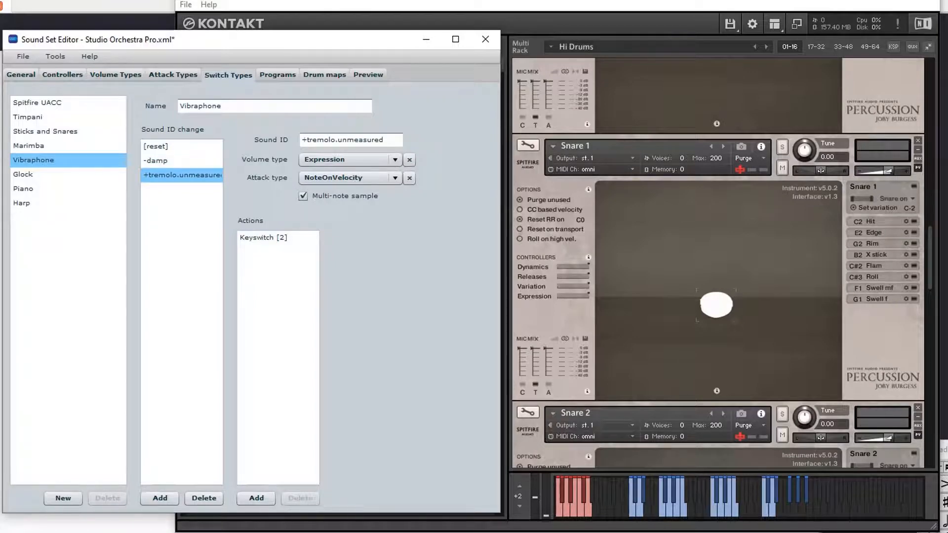
Step: Go back to the Snare 1 drum map and open the Hit sound's Sound ID for editing
left_click(325, 75)
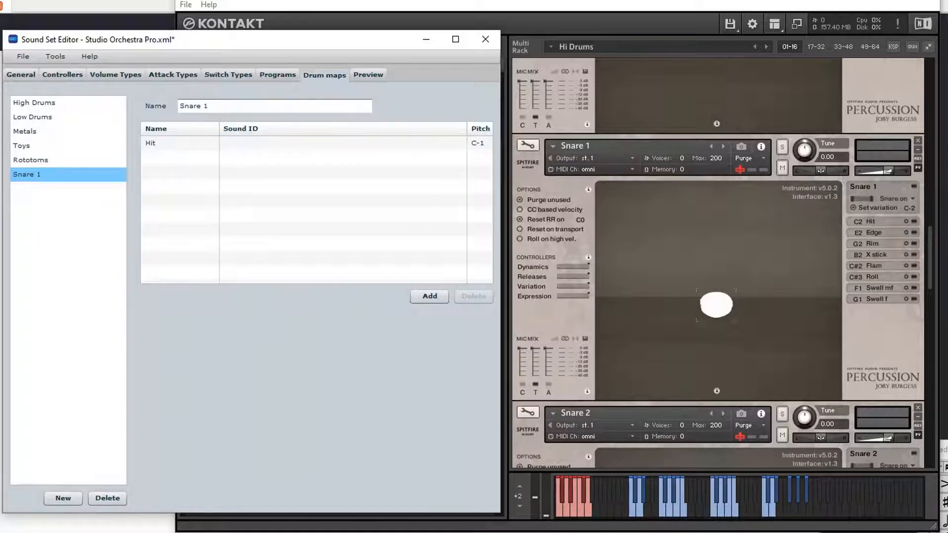
left_click(180, 143)
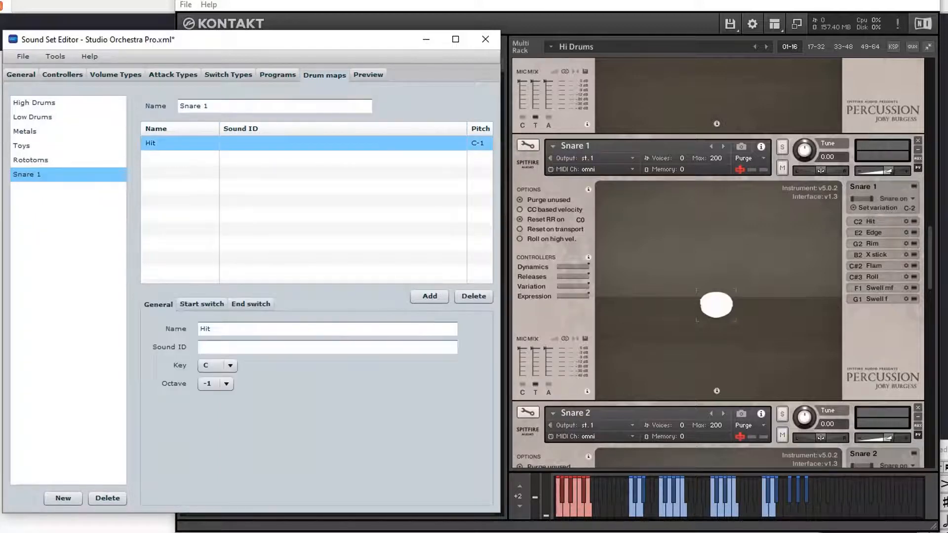
left_click(327, 348)
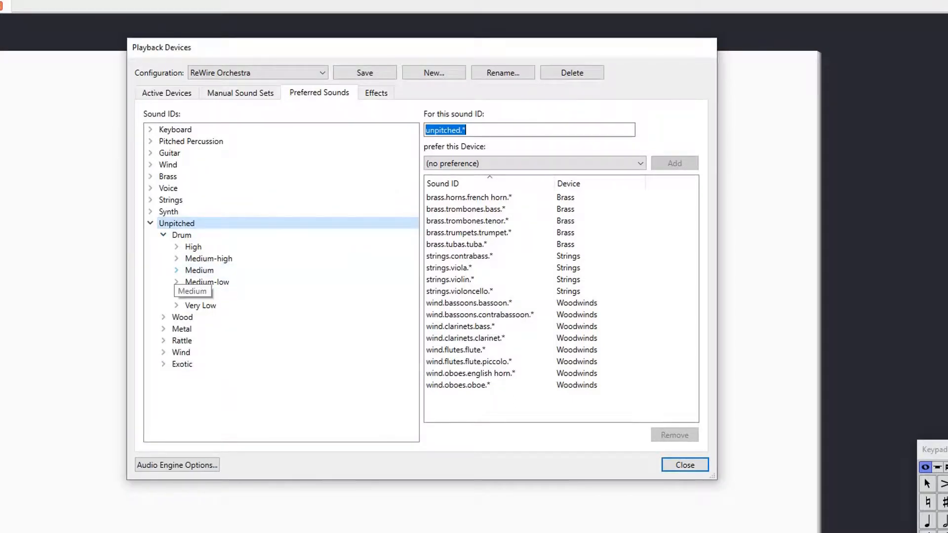
Step: In Sibelius's Playback Devices, browse the sound IDs under Unpitched, Drum, Medium, Snare Drum and expand Snares On to examine its variants
left_click(176, 270)
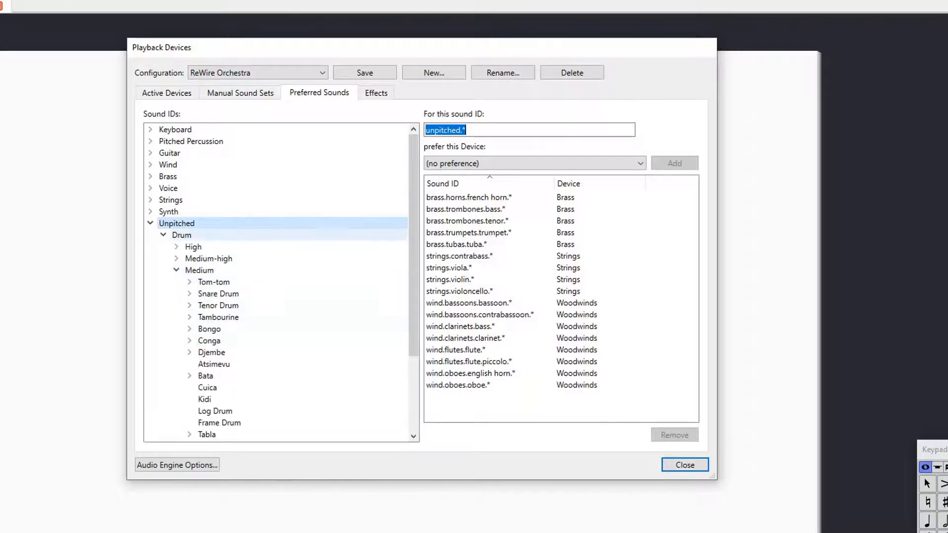
scroll(222, 246, "down", 3)
scroll(222, 247, "up", 1)
scroll(222, 247, "up", 1)
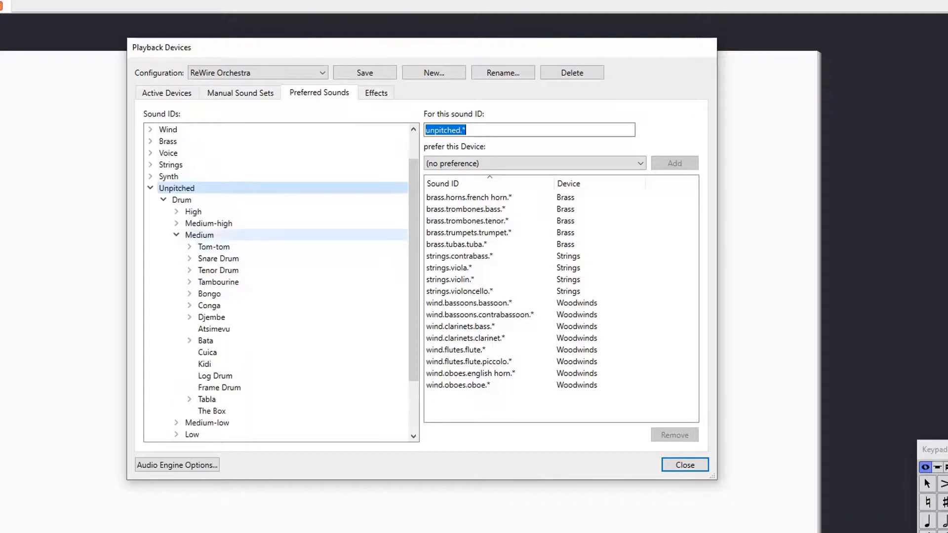
left_click(218, 258)
left_click(189, 258)
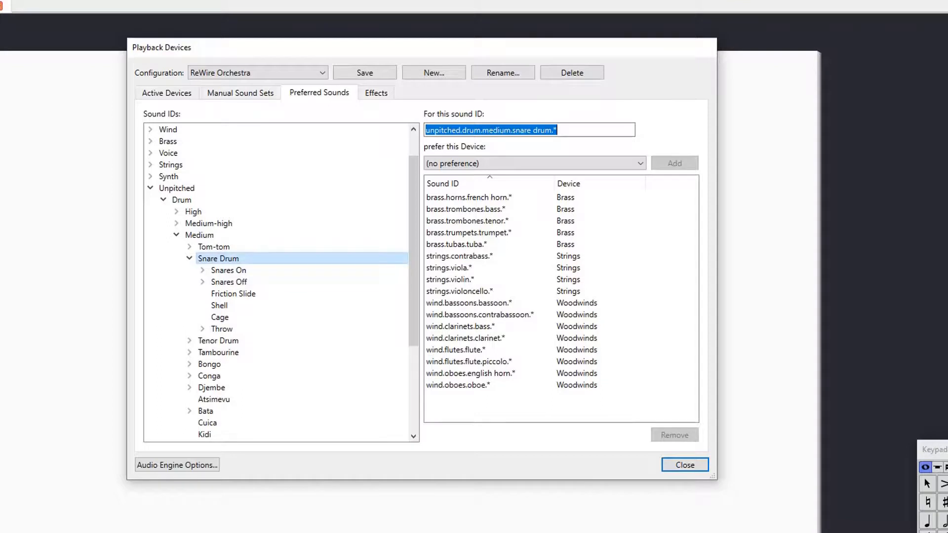
left_click(228, 270)
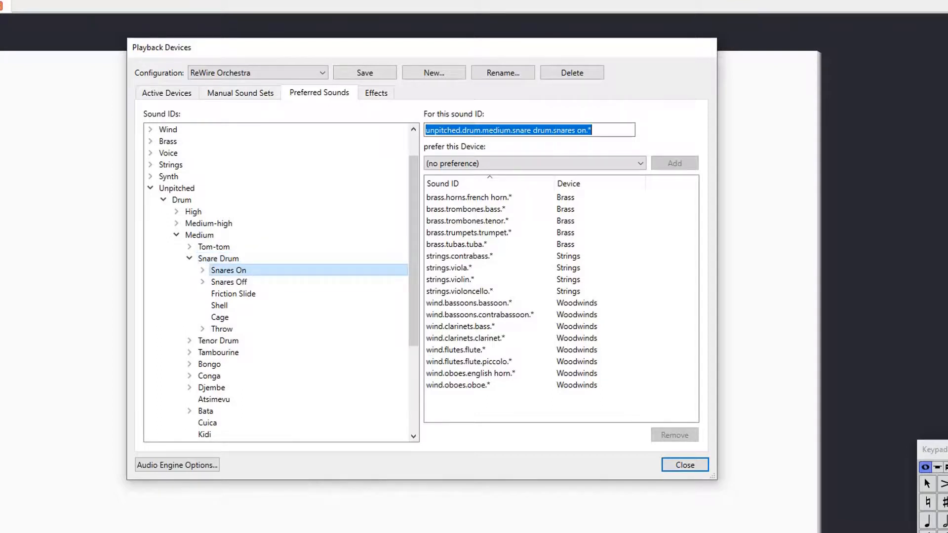
left_click(203, 270)
scroll(237, 311, "down", 5)
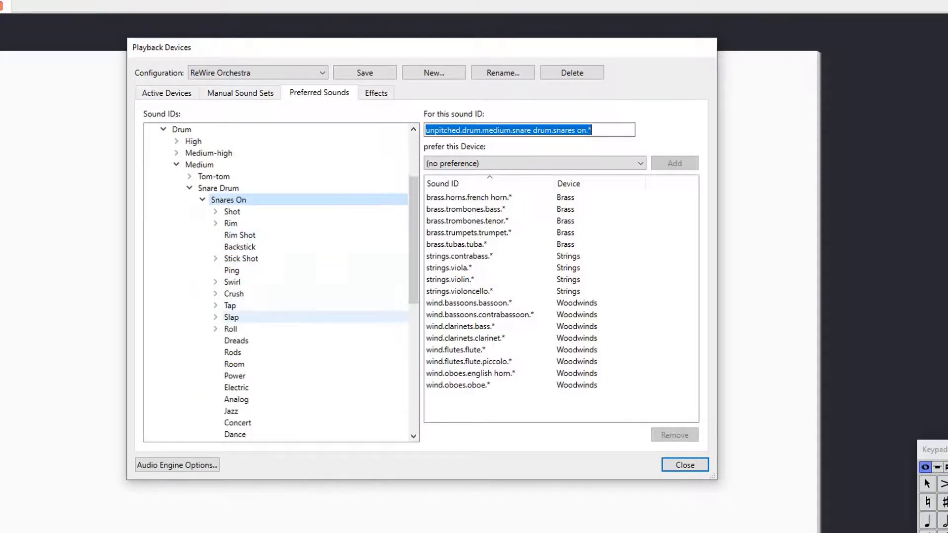
scroll(237, 317, "up", 4)
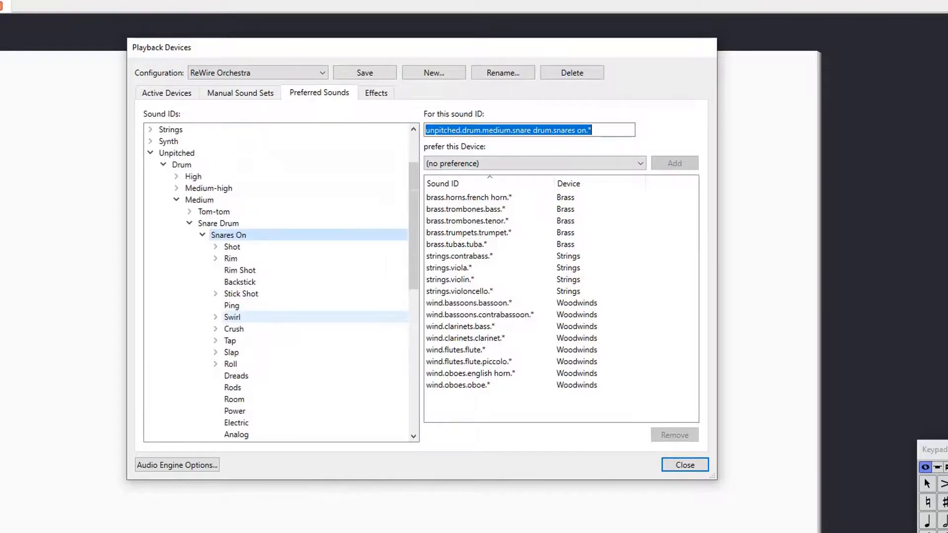
Step: Collapse Snares On and copy its full sound ID from the Preferred Sounds settings
left_click(202, 235)
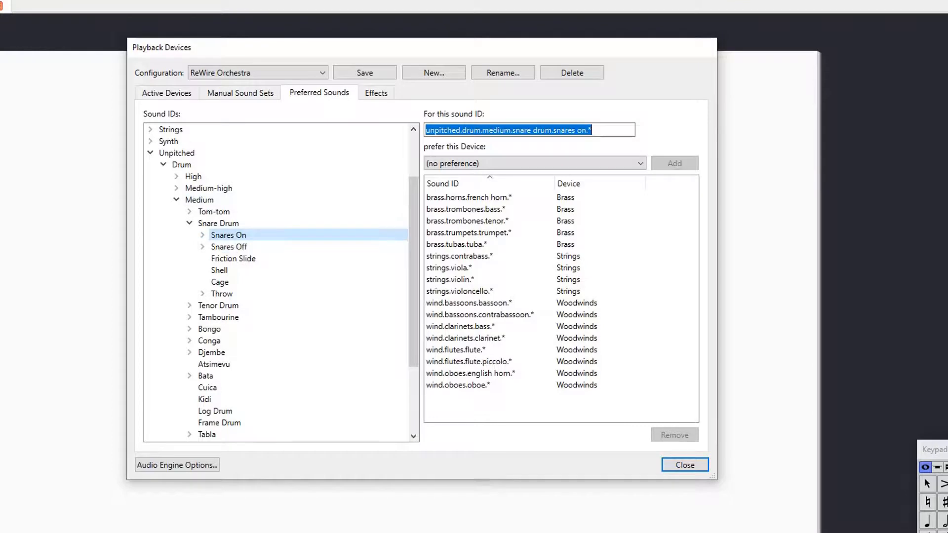
left_click(609, 130)
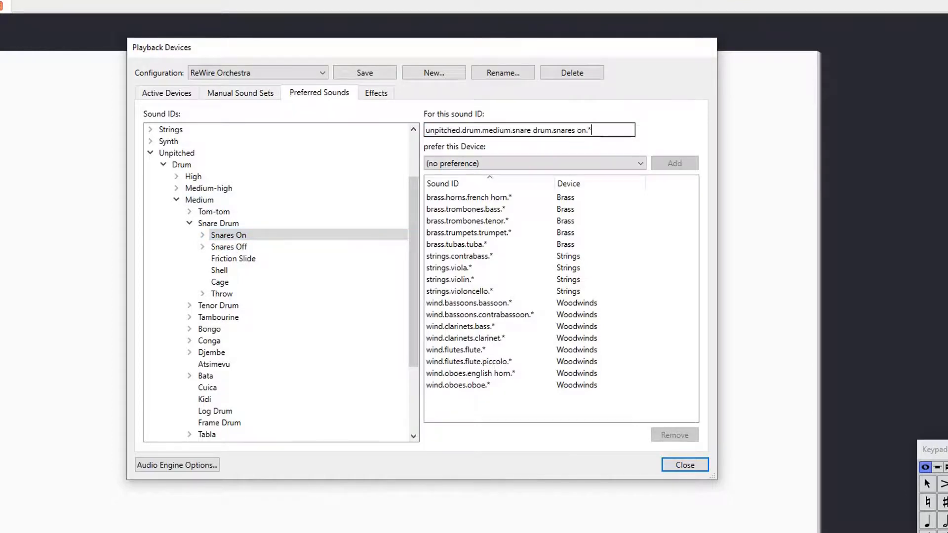
key("ctrl+a")
key("ctrl+c")
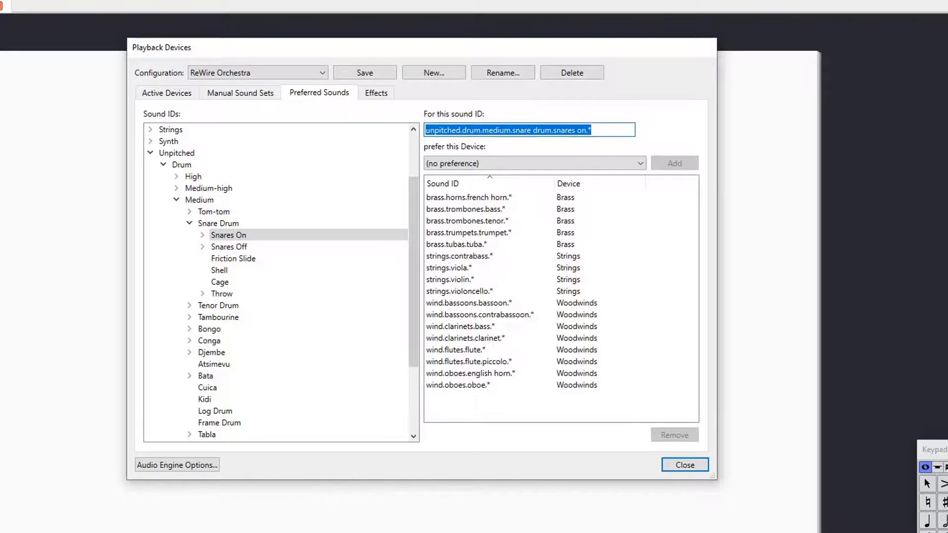
Step: Switch to Sound Set Editor and set the Hit sound's Sound ID to "unpitched.drum.medium.snare drum.snares on.", using the copied ID without its asterisk
key("alt+Tab")
key("alt+Tab")
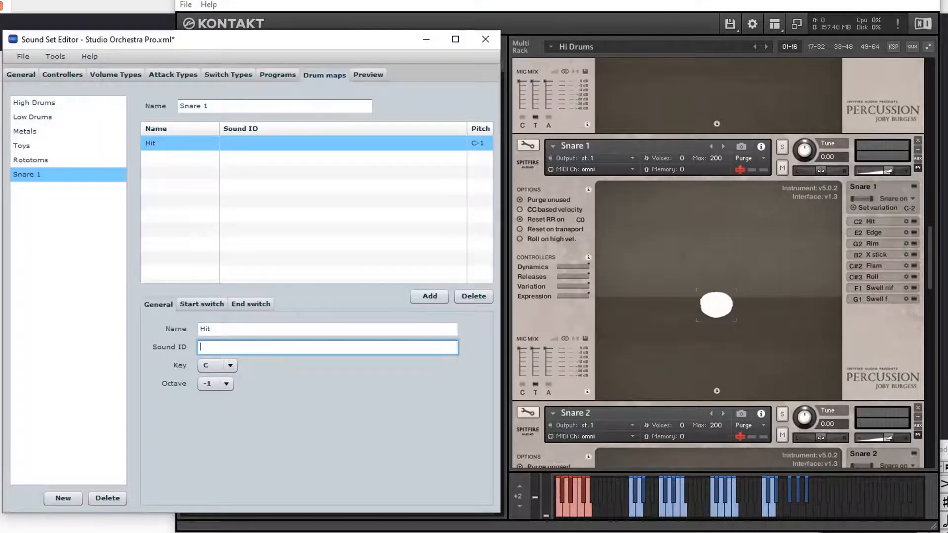
key("ctrl+v")
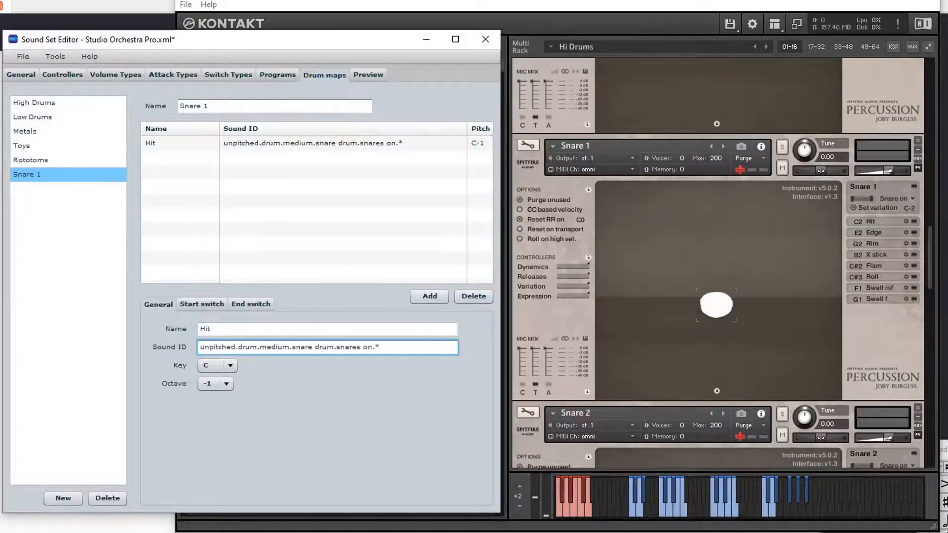
key("BackSpace")
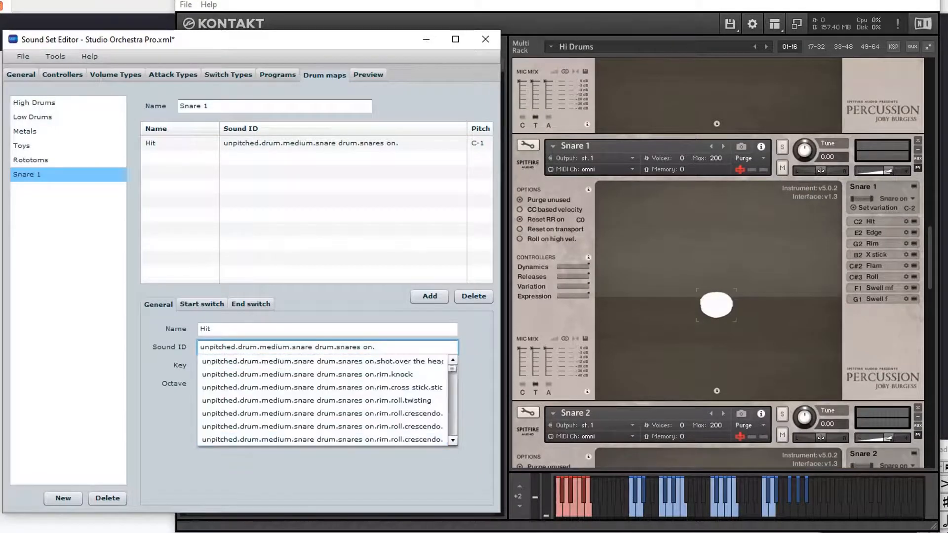
scroll(399, 368, "down", 3)
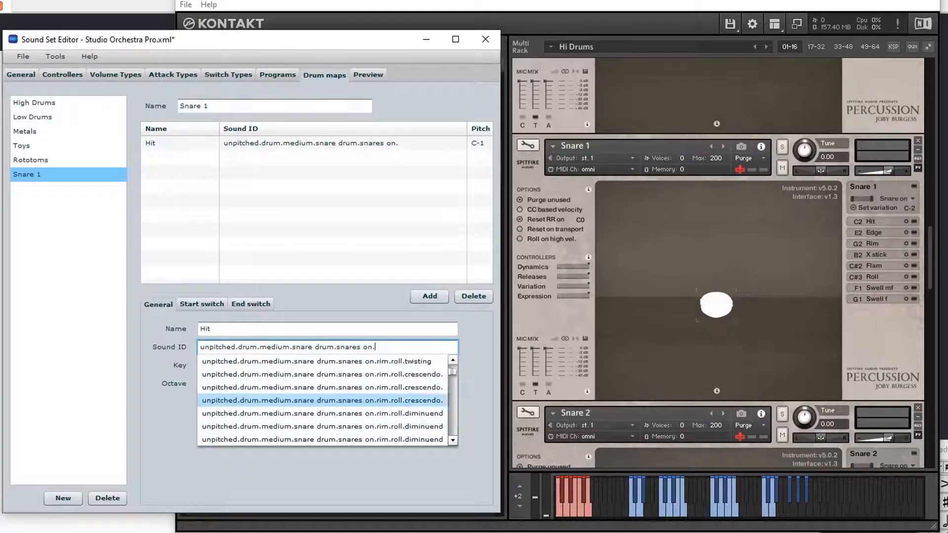
scroll(399, 368, "up", 3)
scroll(399, 399, "down", 10)
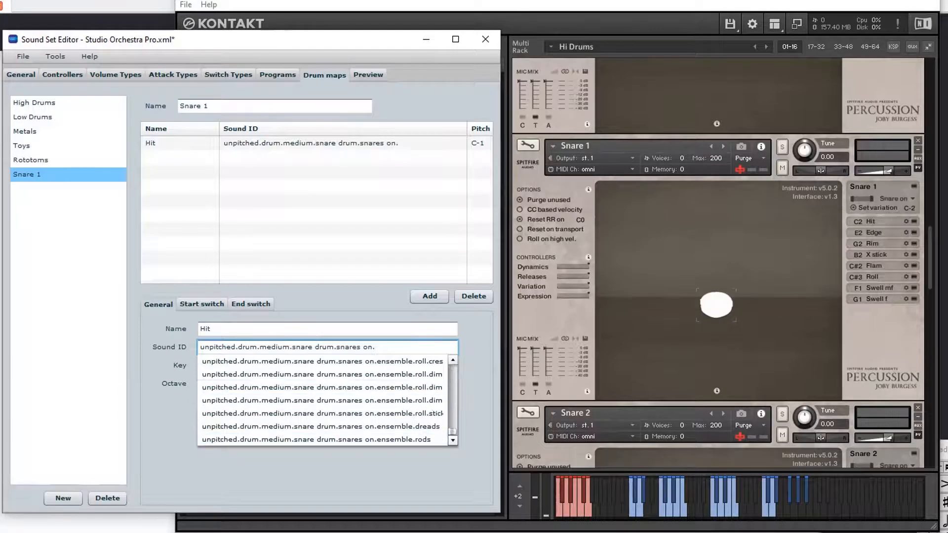
left_click(390, 466)
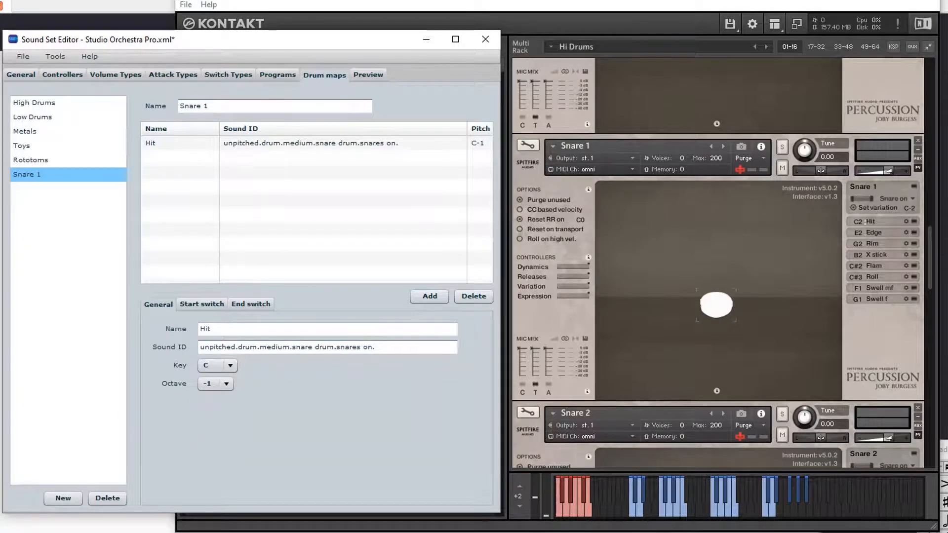
Step: Set the octave of the Hit sound in the Snare 1 drum map to 3
left_click(218, 384)
key("Down")
key("Down")
key("Down")
key("Down")
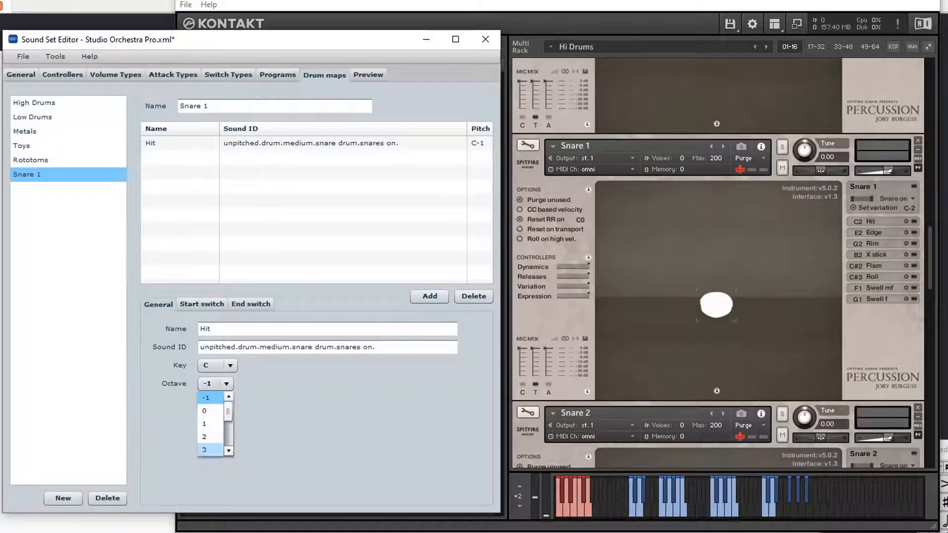
key("Return")
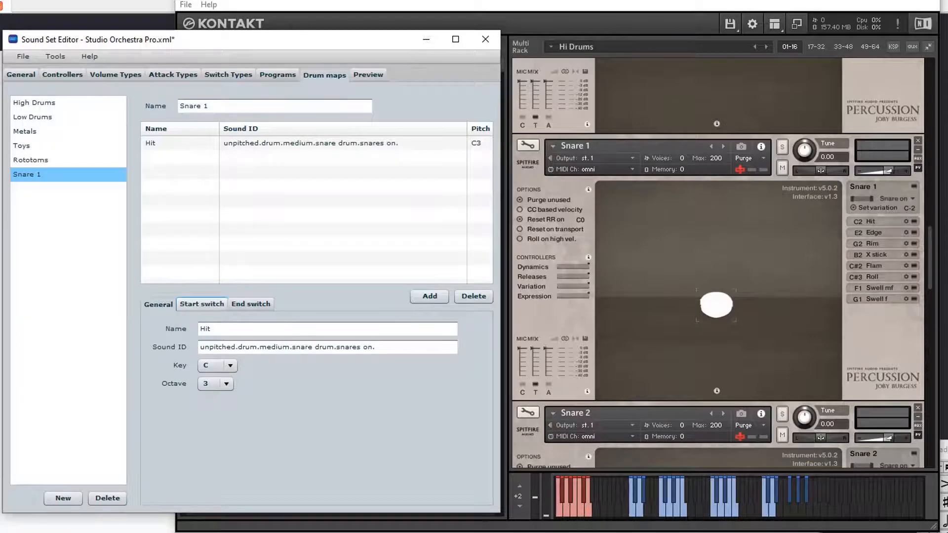
Step: Enable the Hit sound's start switch with volume type Expression and attack type NoteOnVelocity
left_click(202, 303)
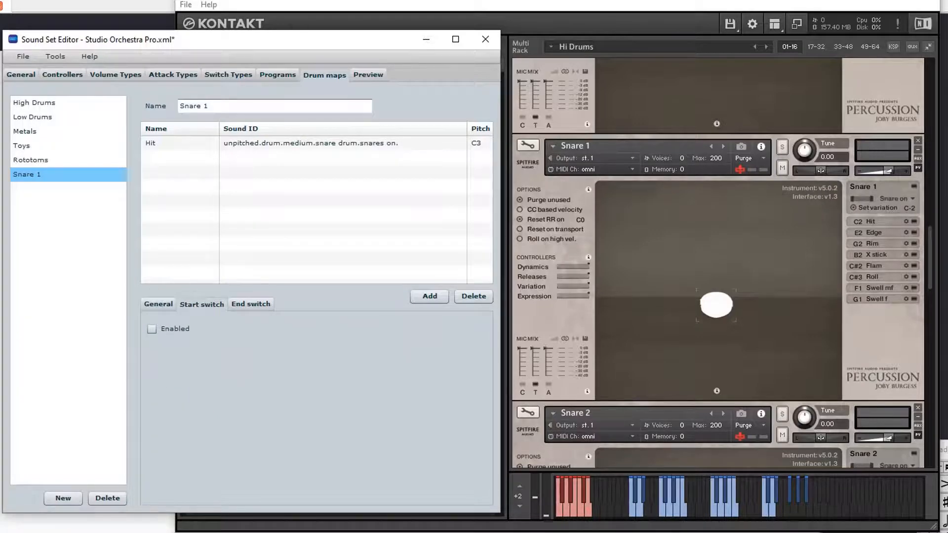
left_click(151, 329)
left_click(318, 330)
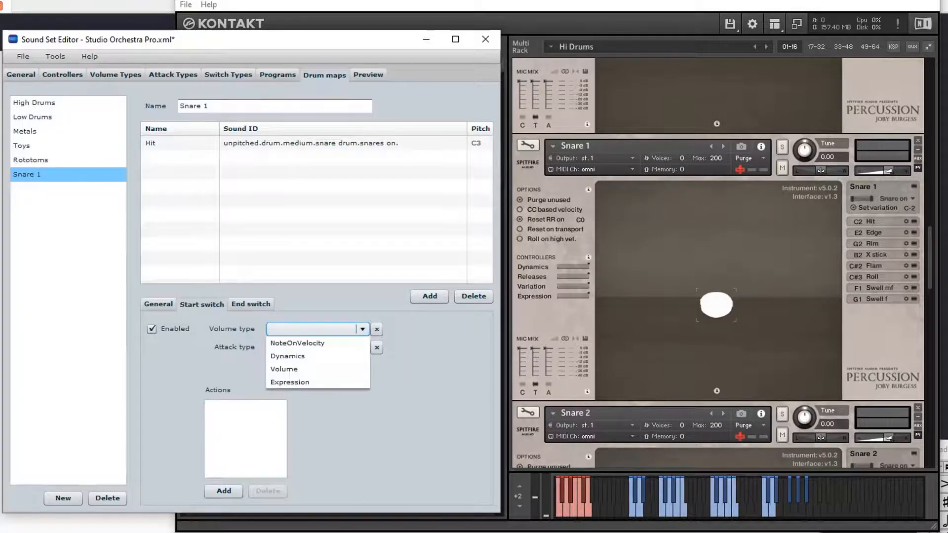
left_click(290, 382)
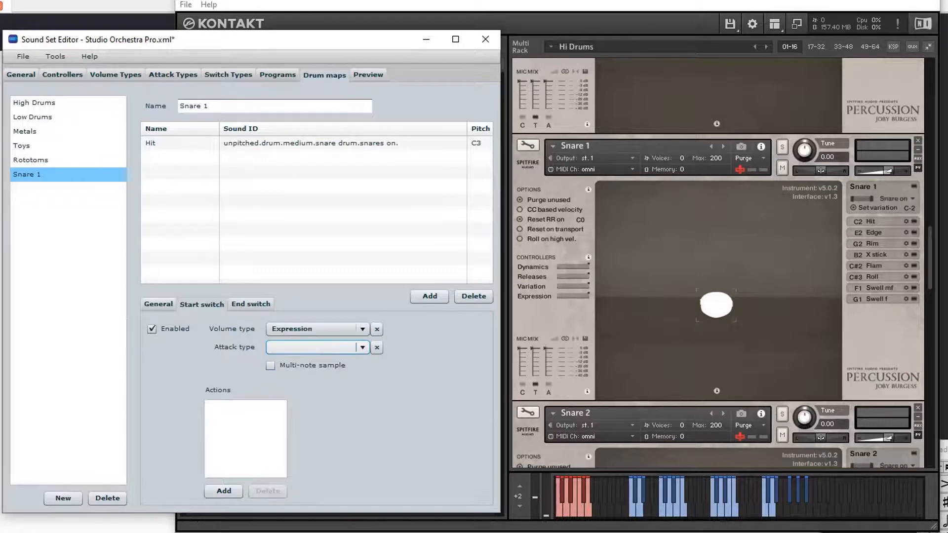
left_click(311, 347)
left_click(297, 360)
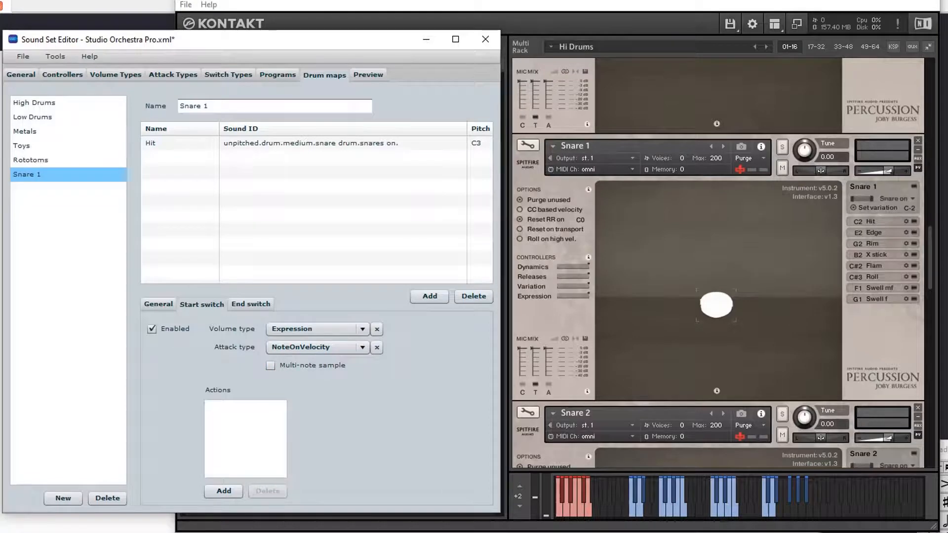
Step: Add a second drum sound to the Snare 1 map and name it "Hit Snares Off"
left_click(159, 304)
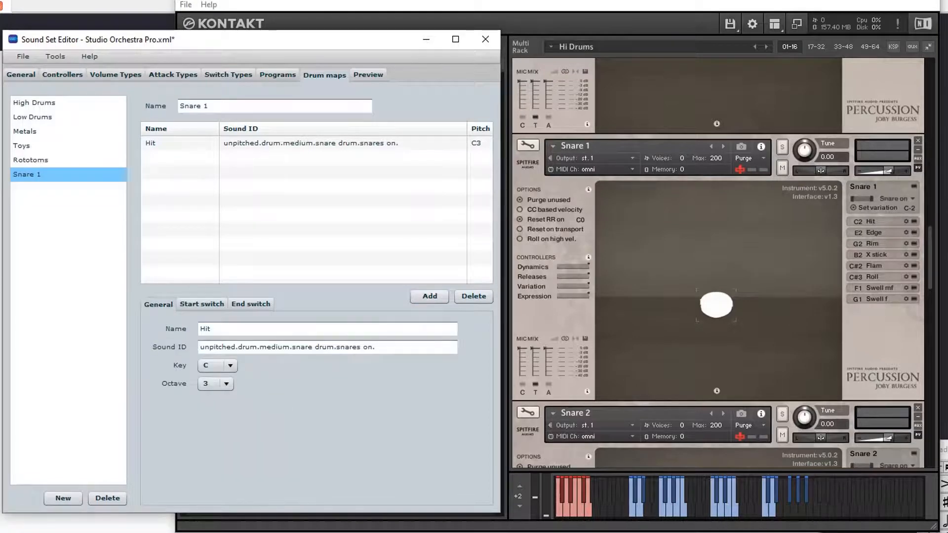
left_click(429, 296)
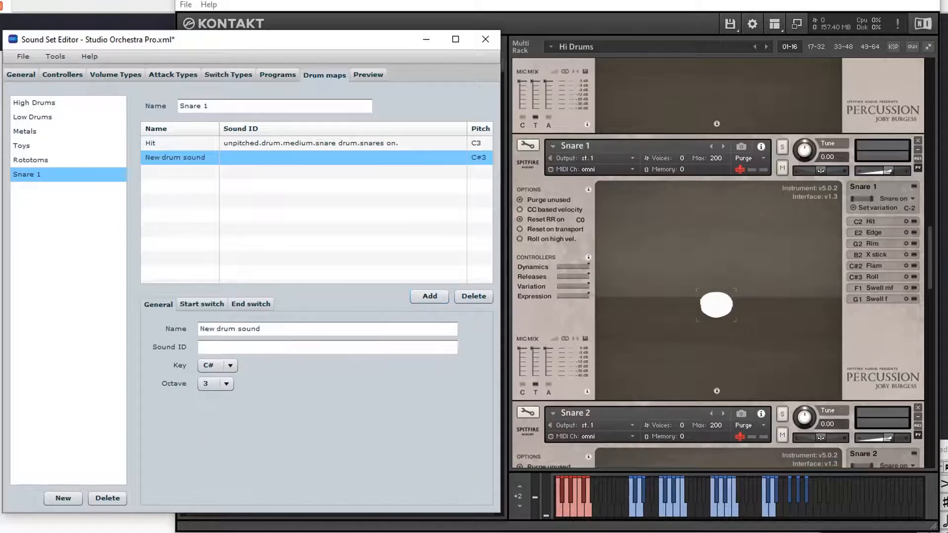
triple_click(230, 329)
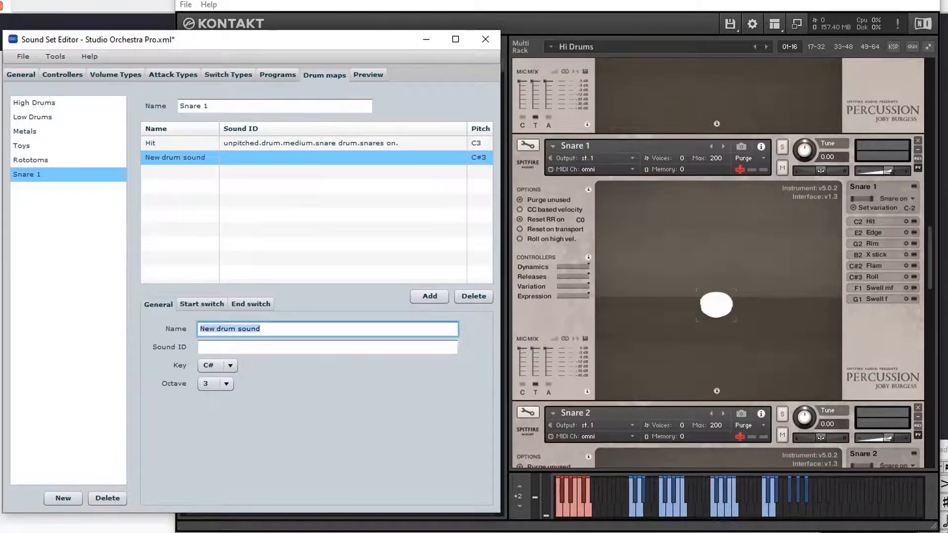
type("Hit Sn")
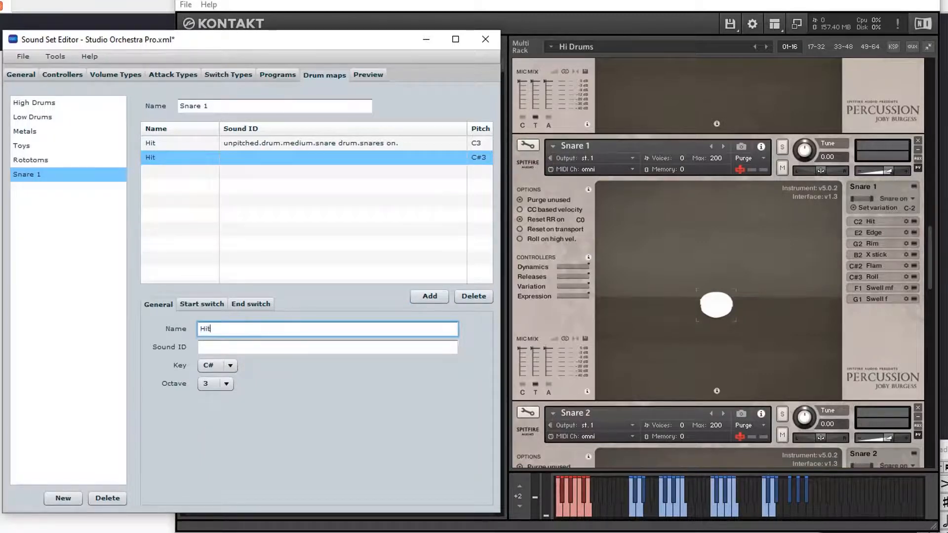
type("ares Off")
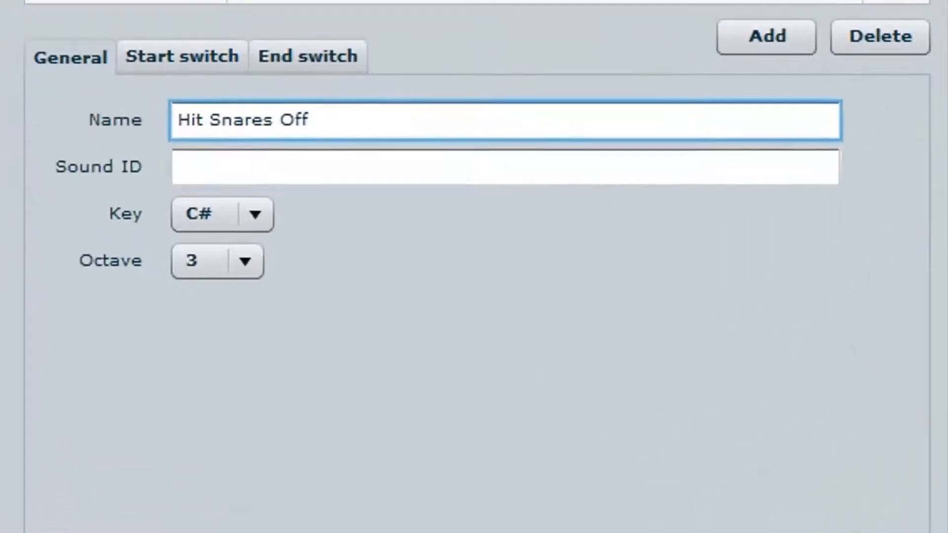
Step: Set the Sound ID of Hit Snares Off to "unpitched.drum.medium.snare drum.snares off", adapting the copied snares-on ID
key("Tab")
key("ctrl+v")
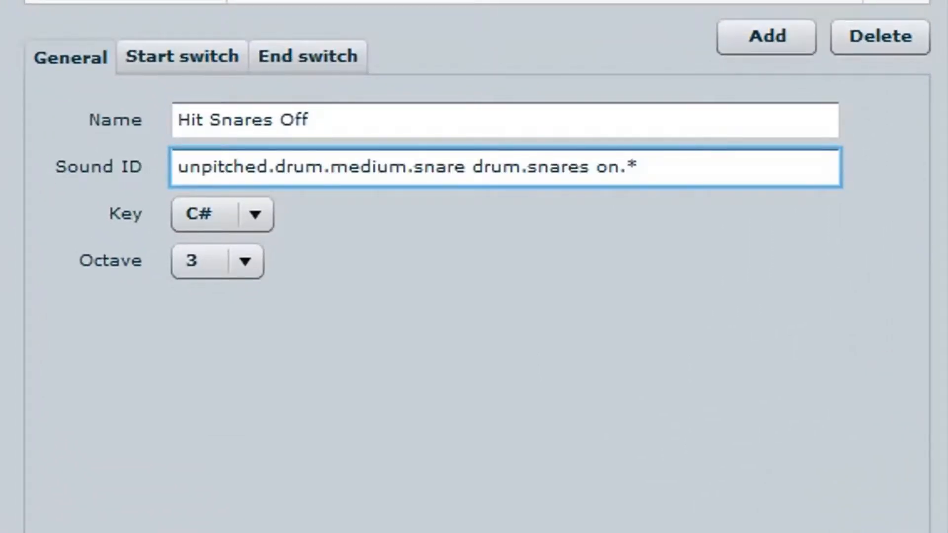
key("BackSpace")
key("BackSpace")
key("BackSpace")
key("BackSpace")
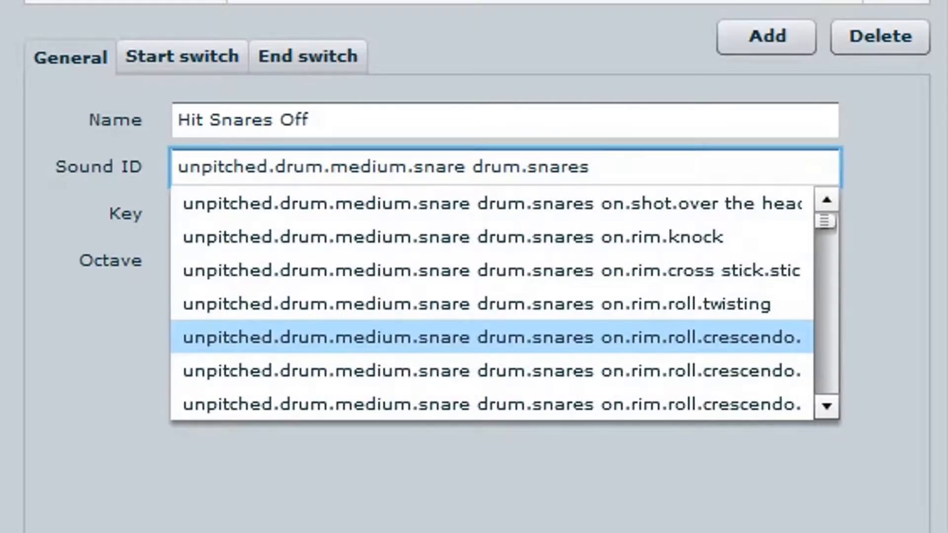
type("off")
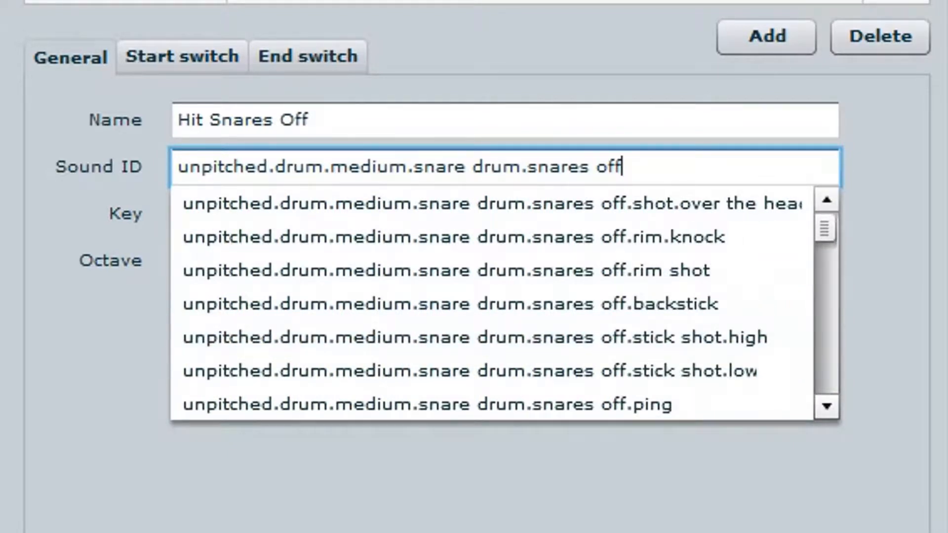
scroll(491, 337, "down", 12)
scroll(492, 337, "up", 10)
left_click(492, 469)
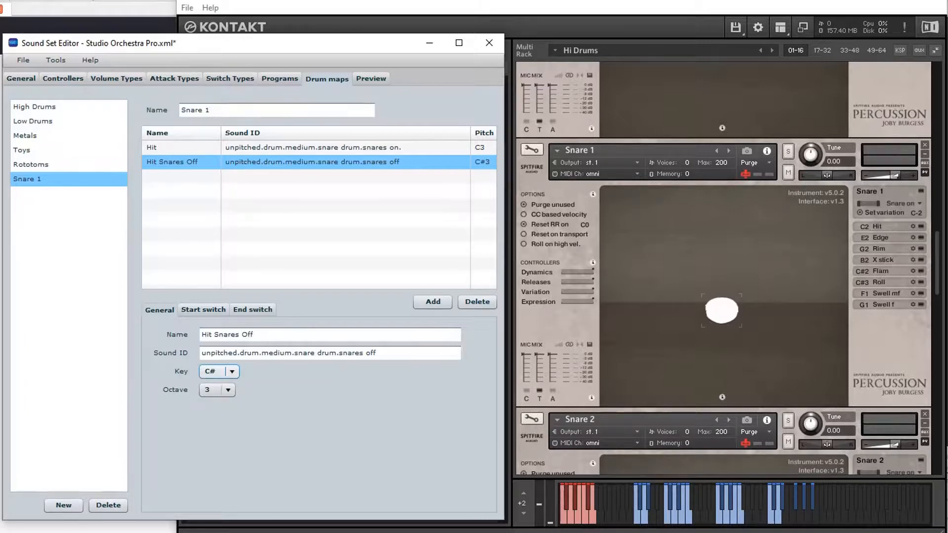
Step: Set the Hit Snares Off key to C and switch Kontakt's Snare 1 instrument to the Snare off variation
left_click(231, 371)
left_click(213, 385)
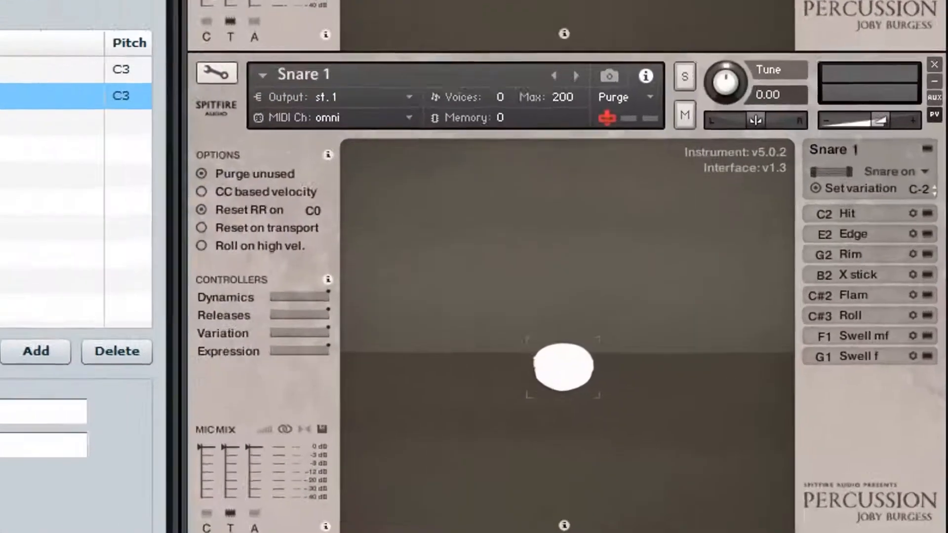
left_click(894, 171)
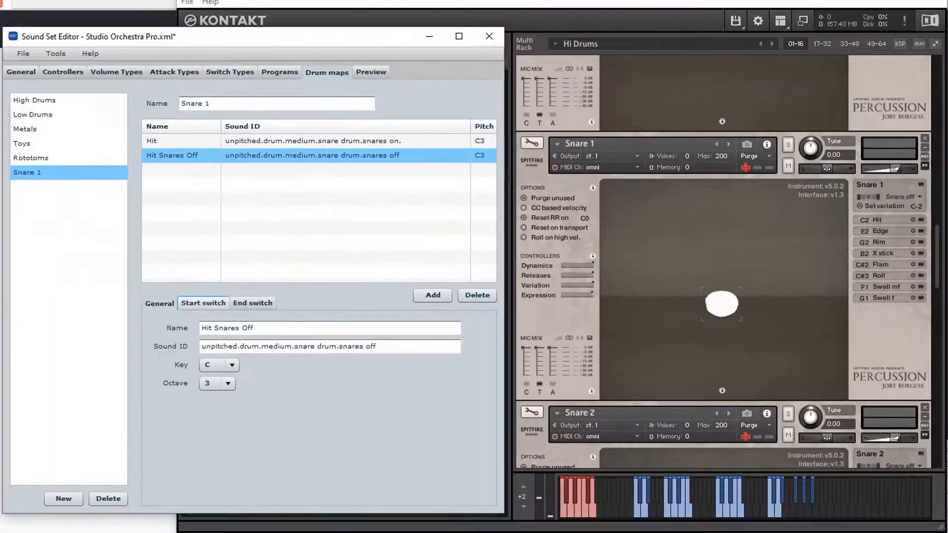
Step: Enable the start switch of Hit Snares Off with volume type Expression and attack type NoteOnVelocity
left_click(203, 303)
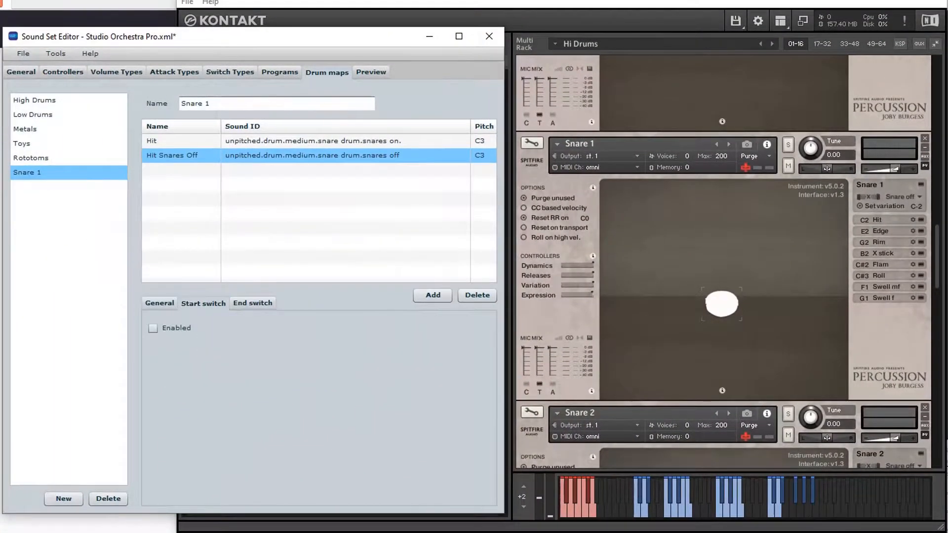
left_click(153, 329)
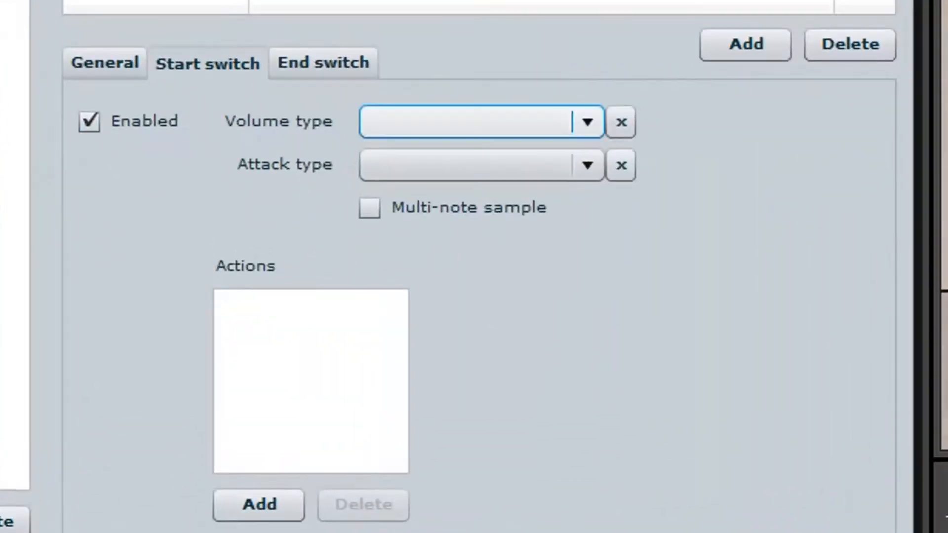
left_click(482, 122)
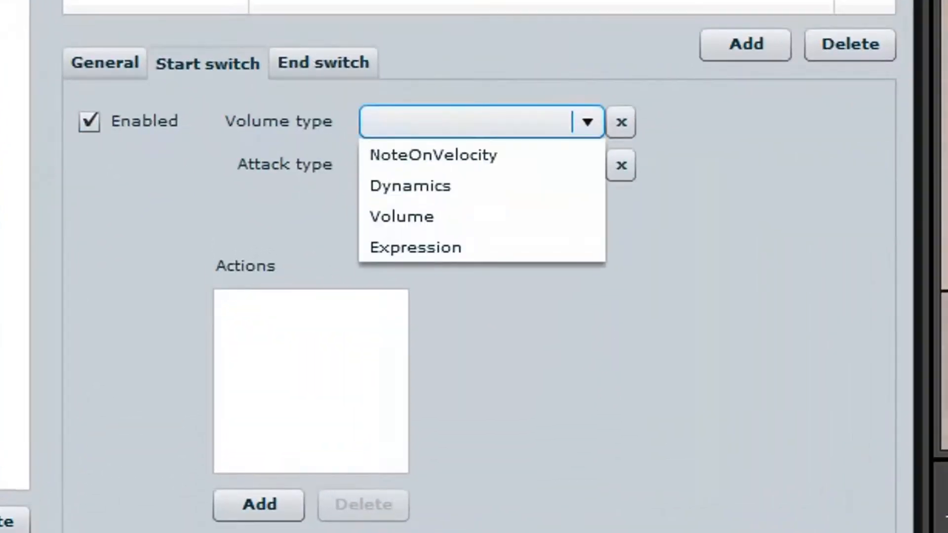
left_click(482, 247)
left_click(482, 165)
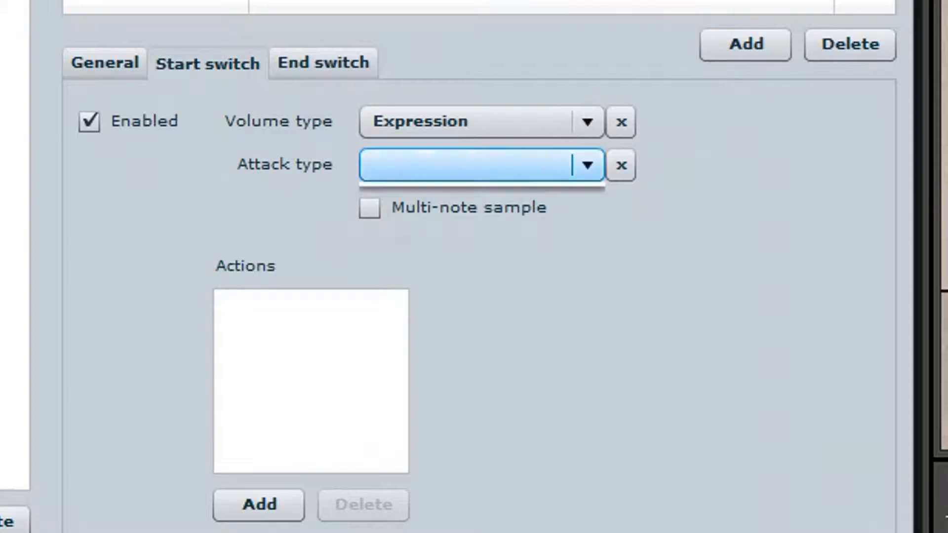
left_click(434, 198)
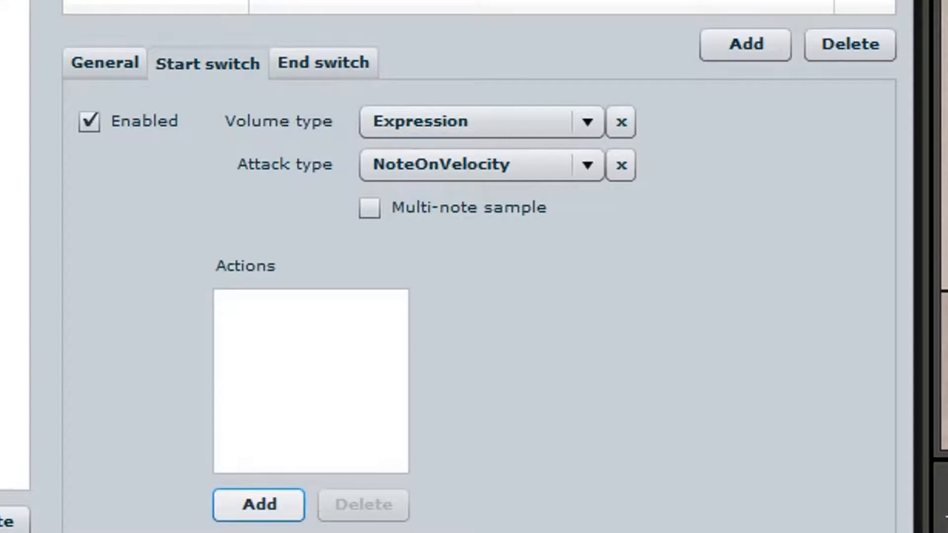
Step: Add a keyswitch action to the Hit Snares Off start switch with key C# and octave -1
left_click(259, 505)
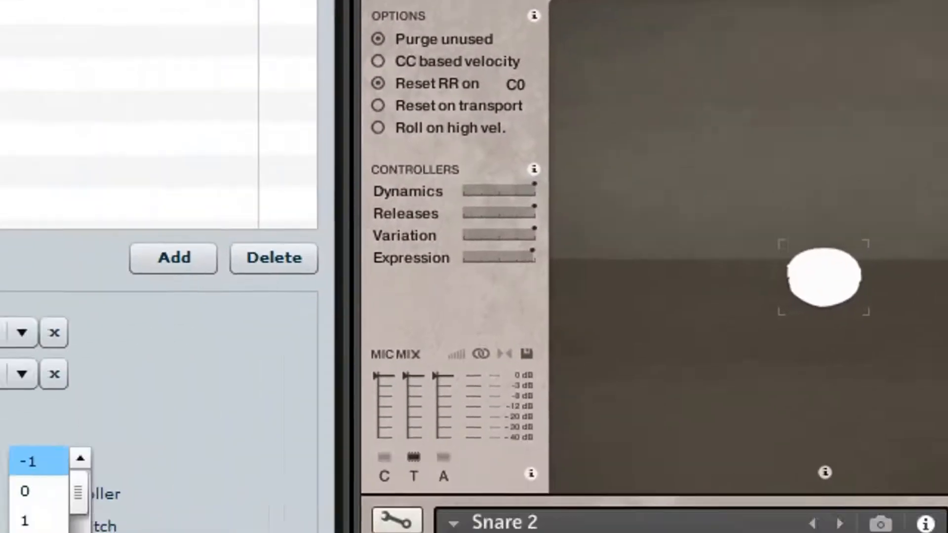
left_click(30, 462)
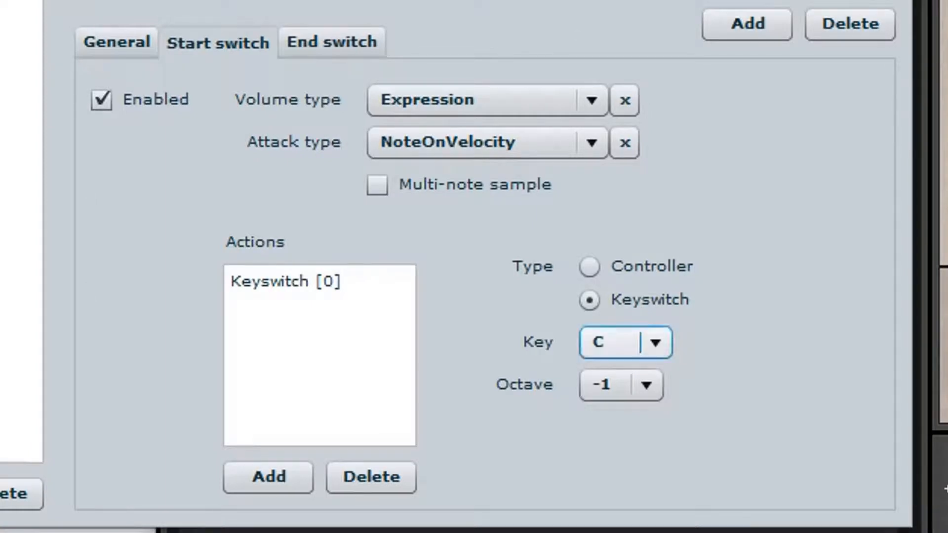
left_click(637, 343)
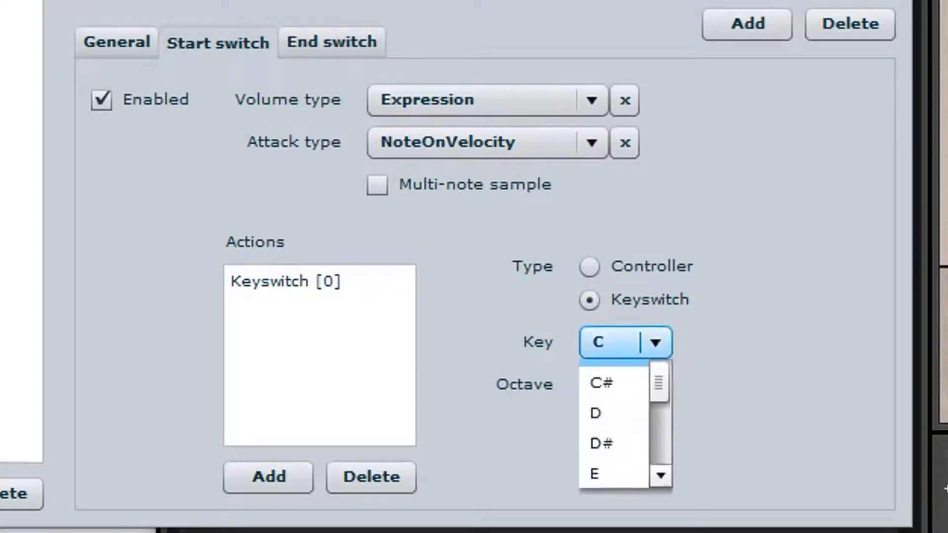
left_click(606, 404)
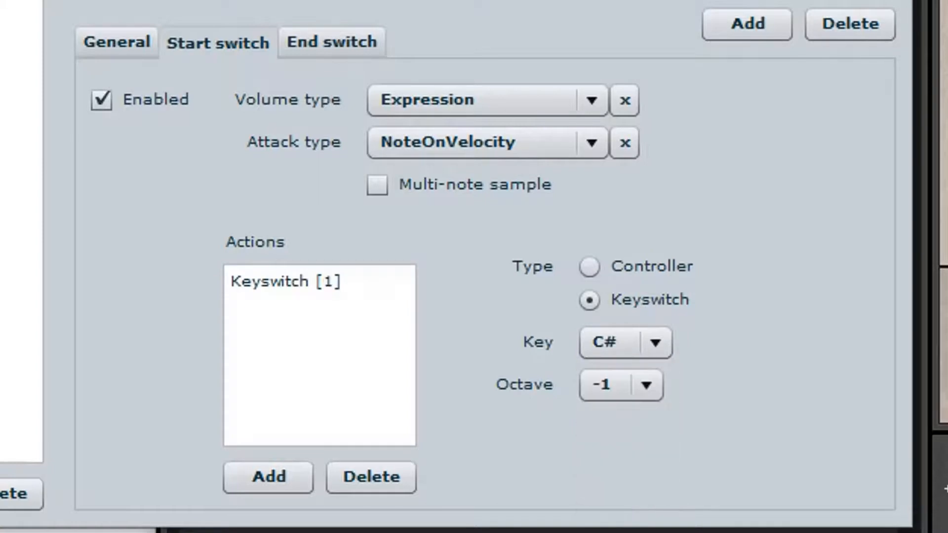
left_click(269, 477)
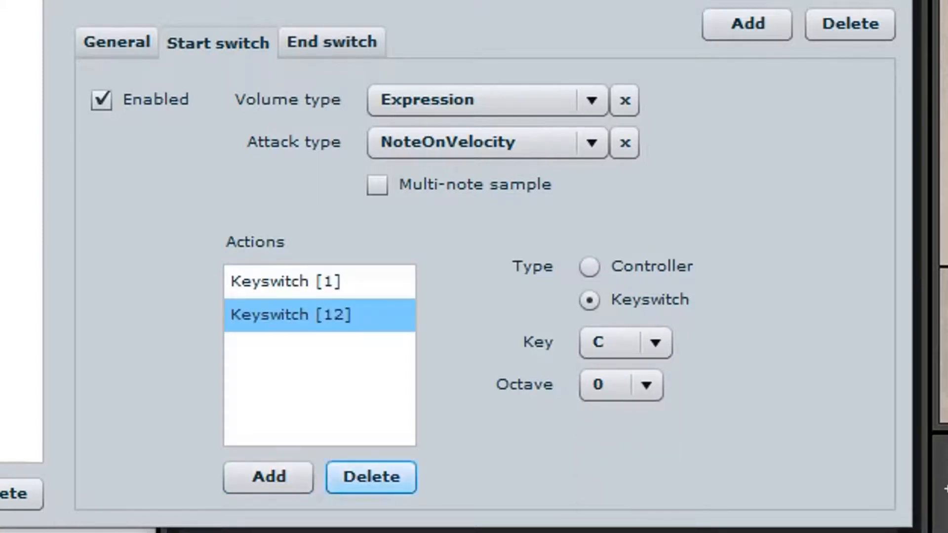
left_click(372, 477)
left_click(286, 281)
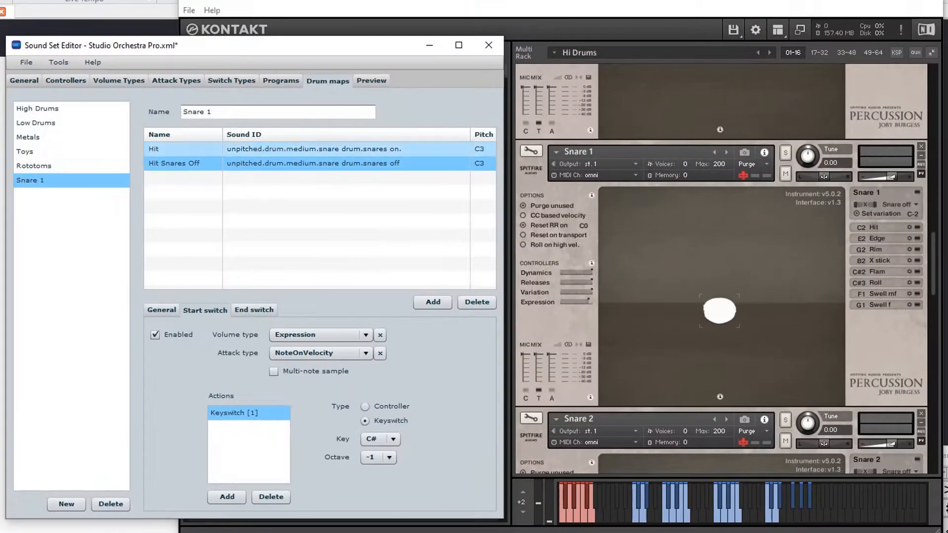
Step: Add a keyswitch action with key C and octave -1 to the start switch of the Snare 1 map's Hit sound
left_click(232, 142)
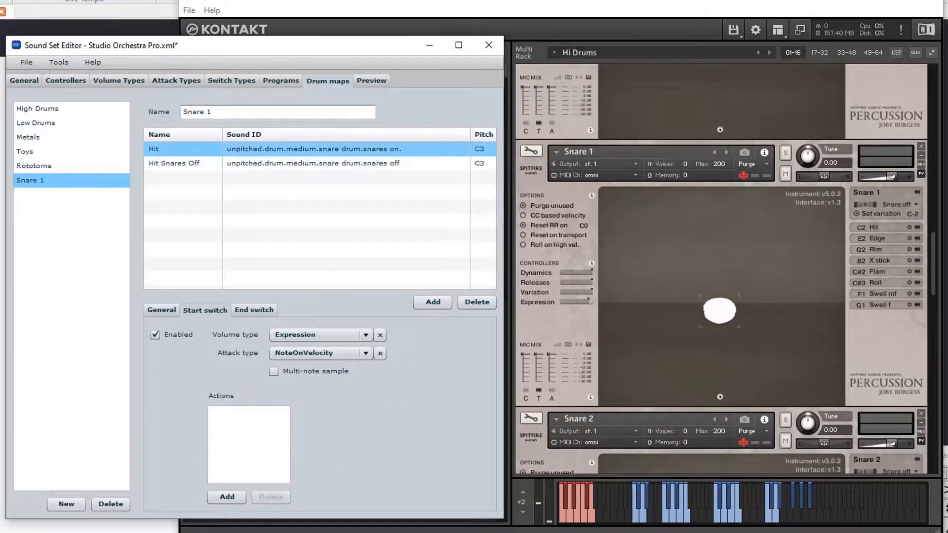
left_click(228, 496)
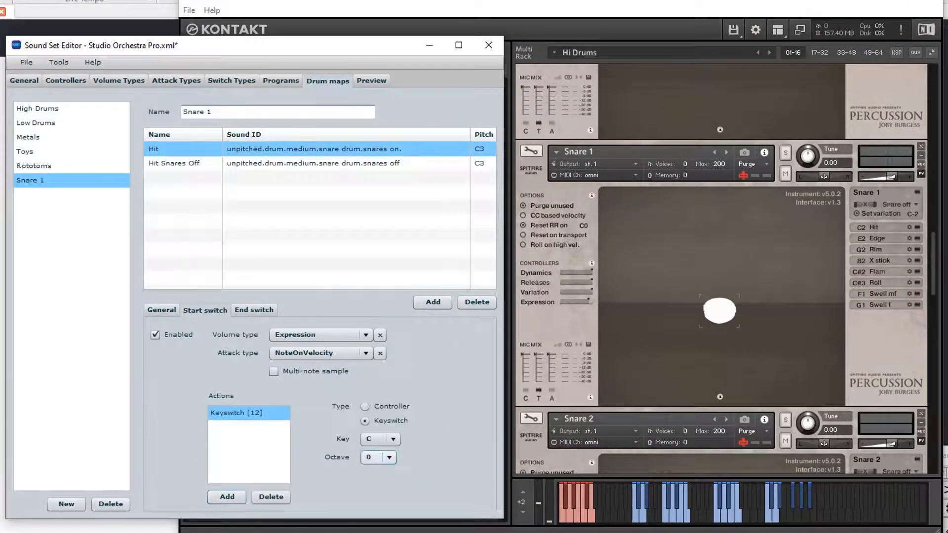
left_click(378, 458)
left_click(369, 392)
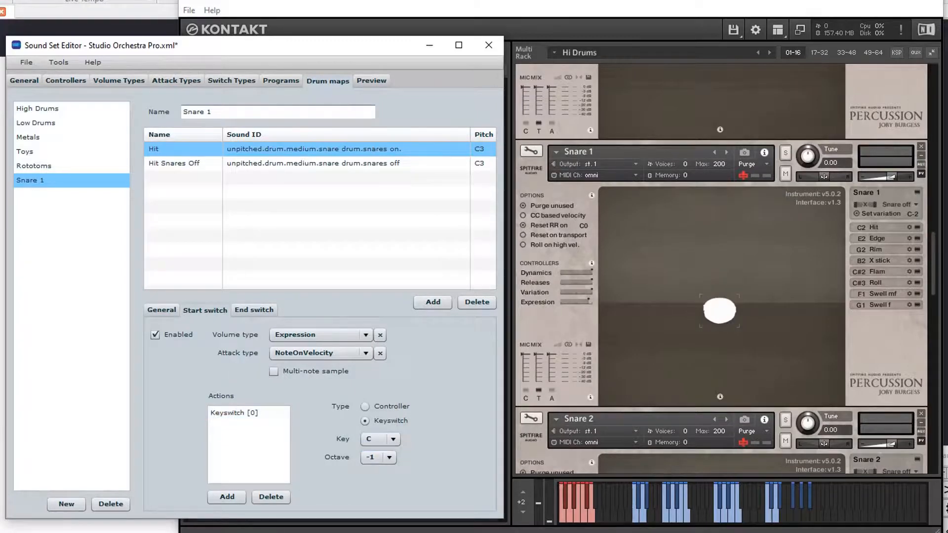
left_click(276, 163)
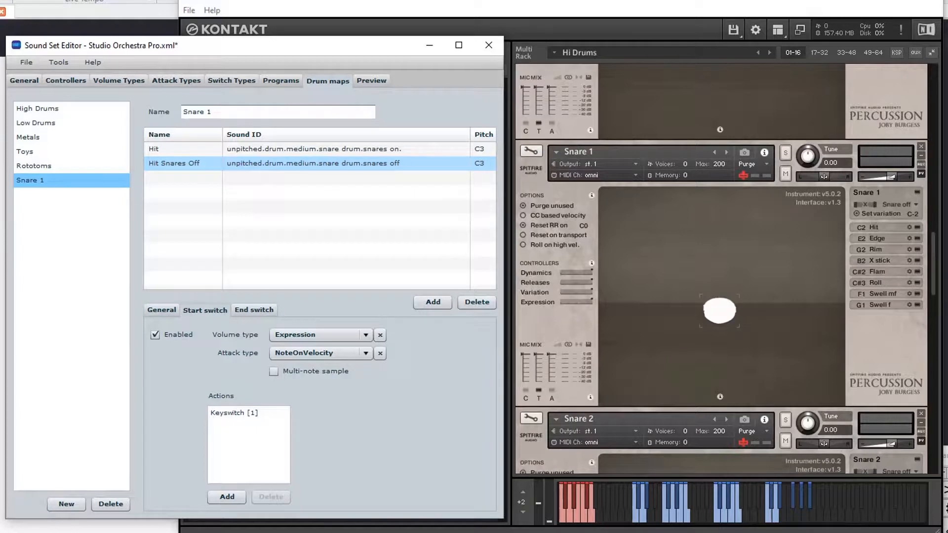
left_click(188, 149)
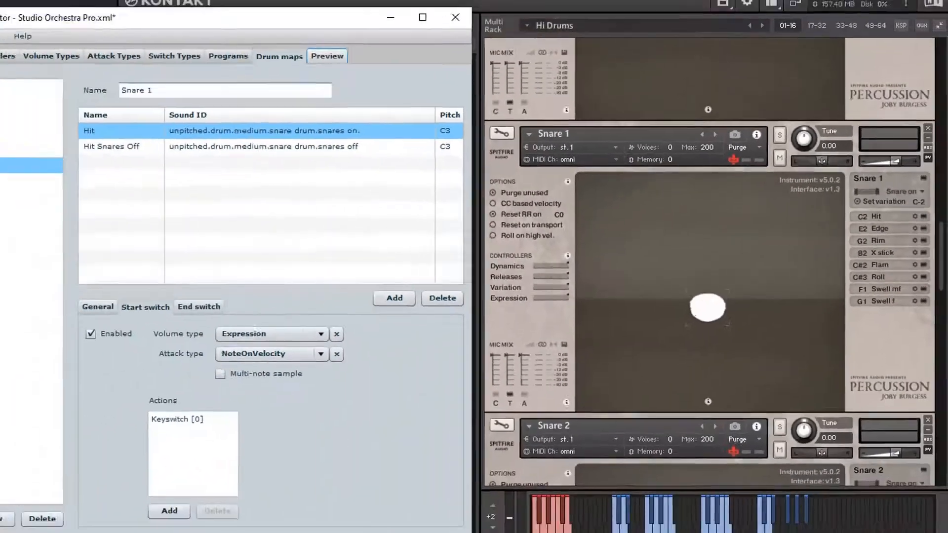
Step: Copy the entire sound set XML from the preview into the text editor and go to the Snare 1 drum map definition
left_click(378, 70)
left_click_drag(503, 148, 503, 106)
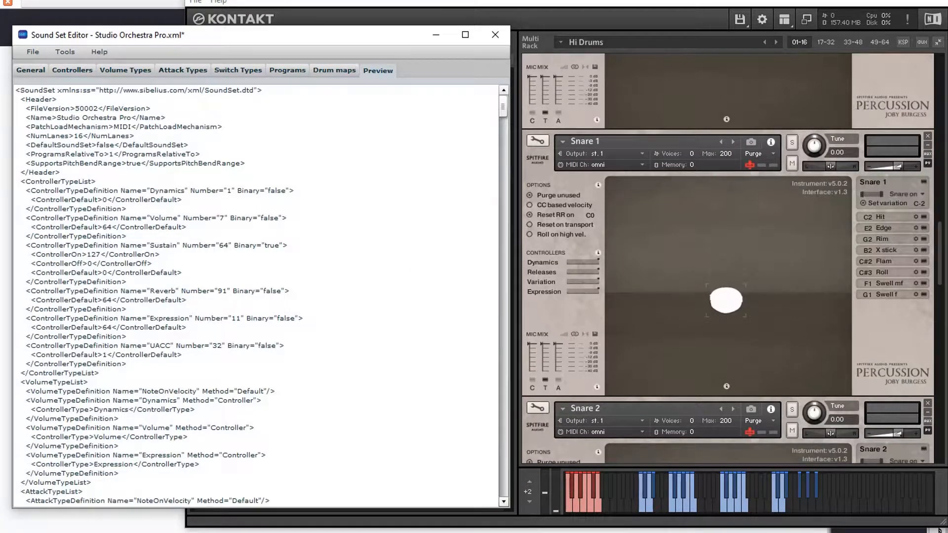
key("ctrl+a")
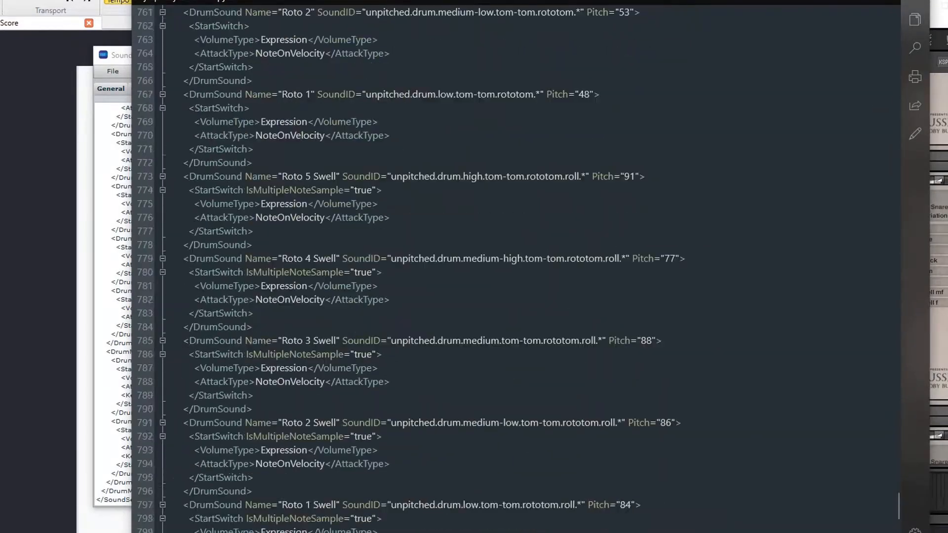
scroll(516, 267, "down", 14)
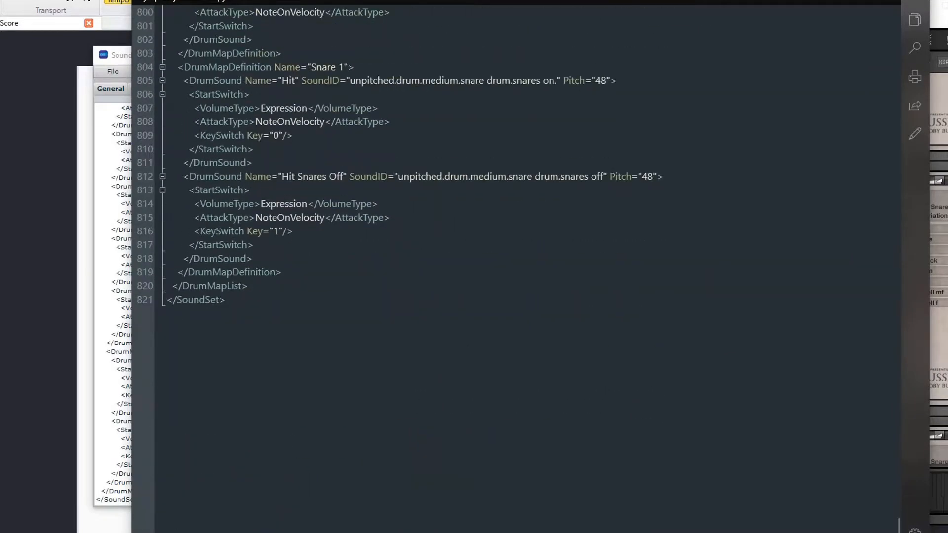
scroll(516, 267, "up", 4)
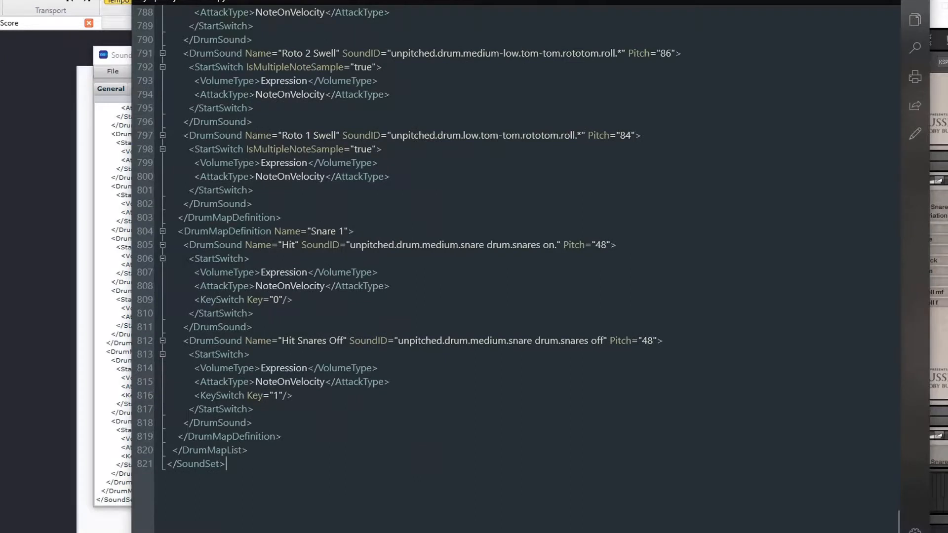
Step: Copy the XML from the Snare 1 DrumMapDefinition opening tag through the end of the Hit DrumSound block
left_click_drag(167, 245, 283, 217)
left_click_drag(618, 245, 167, 231)
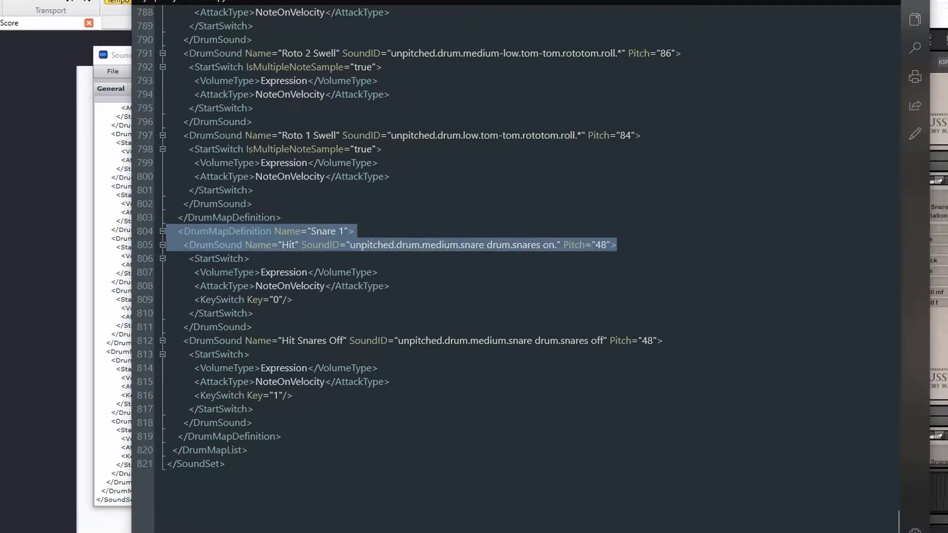
left_click(307, 231)
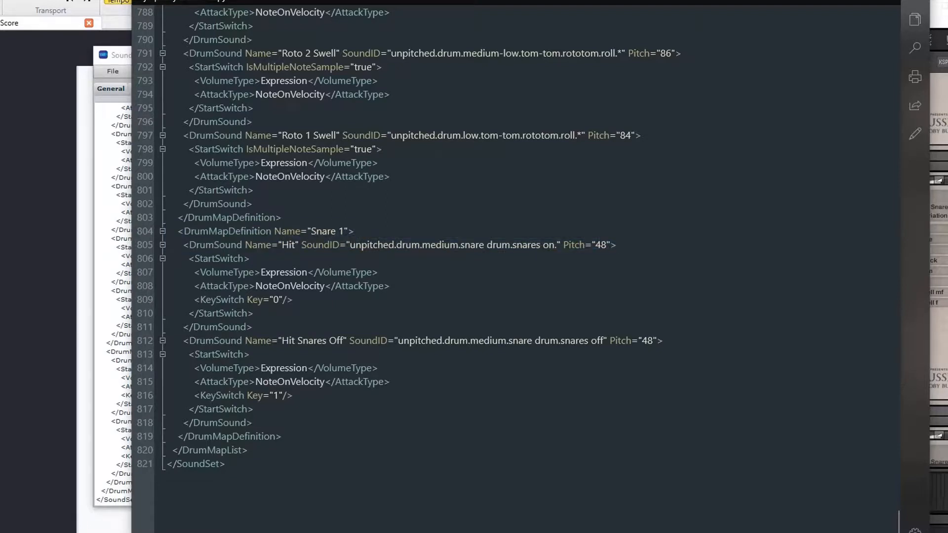
left_click(282, 245)
left_click_drag(252, 327, 167, 231)
key("ctrl+c")
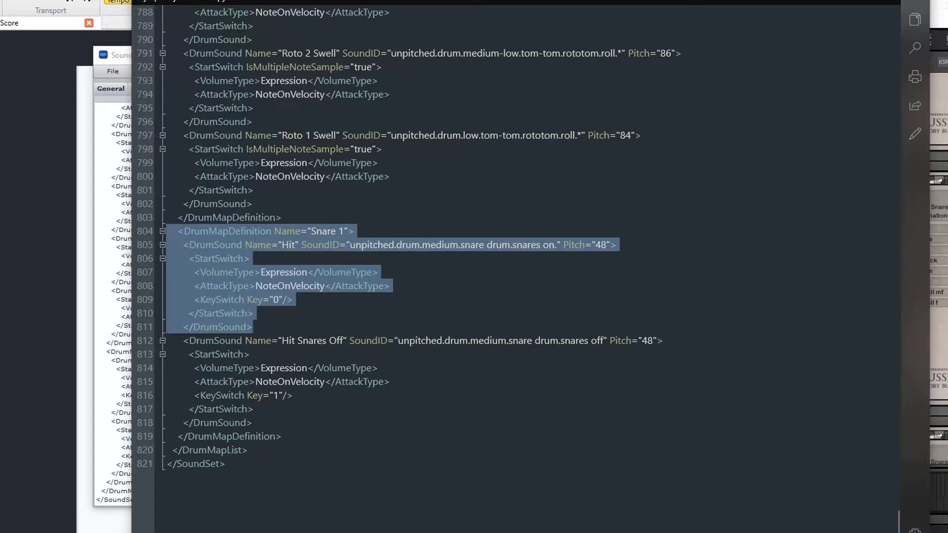
Step: Paste the copied block on a new line below the Hit sound and try to change its Sound ID from snares on to off
left_click(253, 327)
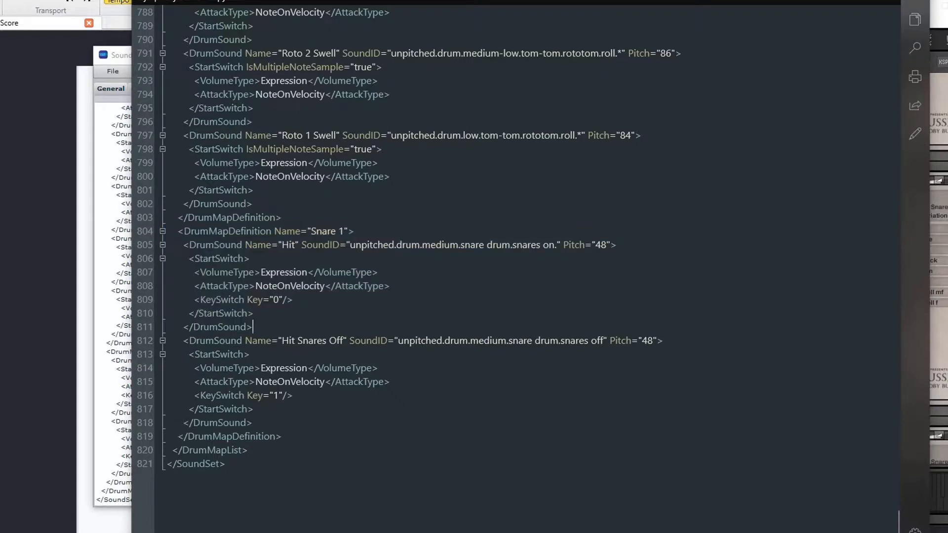
key("Return")
key("Left")
key("Left")
key("Left")
key("Left")
key("Left")
key("Left")
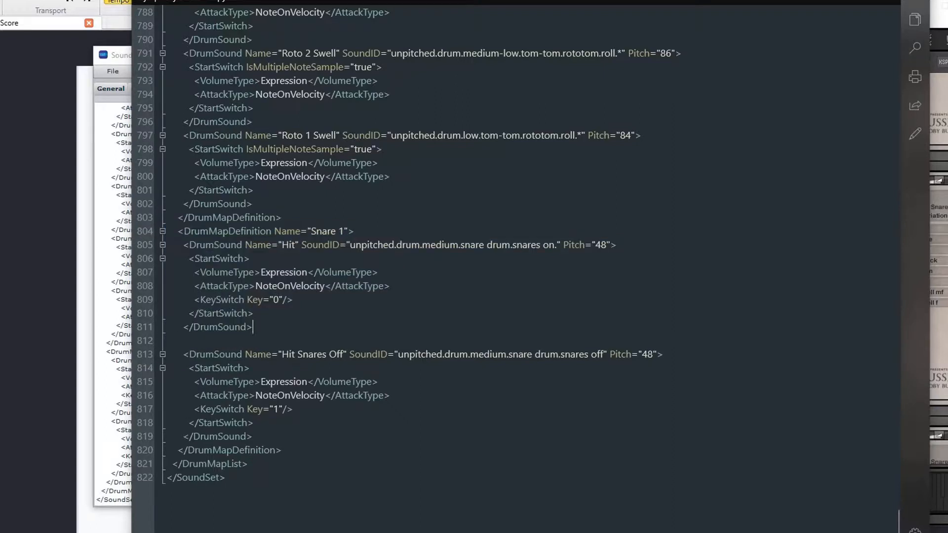
key("ctrl+v")
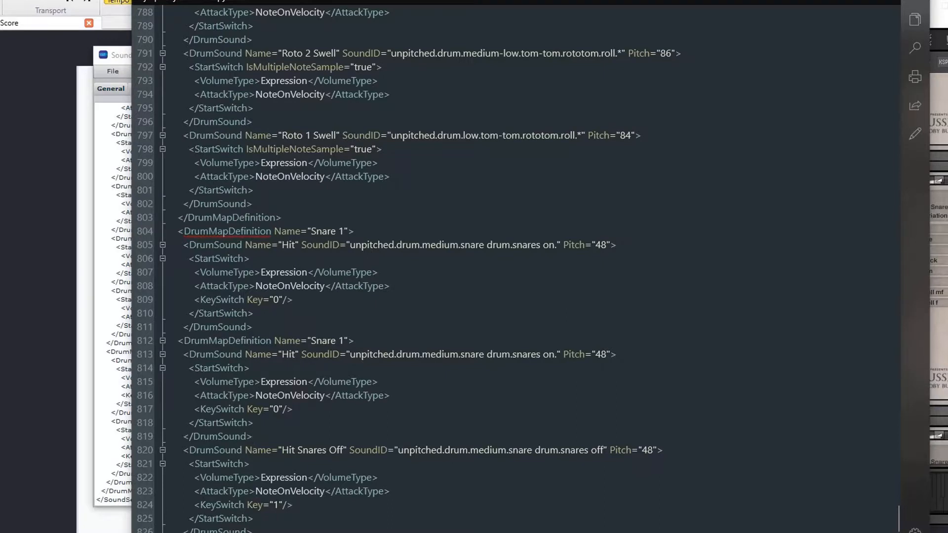
left_click_drag(546, 354, 555, 354)
type("off")
Step: Switch back to Sound Set Editor beside Kontakt and examine the High Drums map's sounds and pitches against the Drums - High instrument
key("alt+Tab")
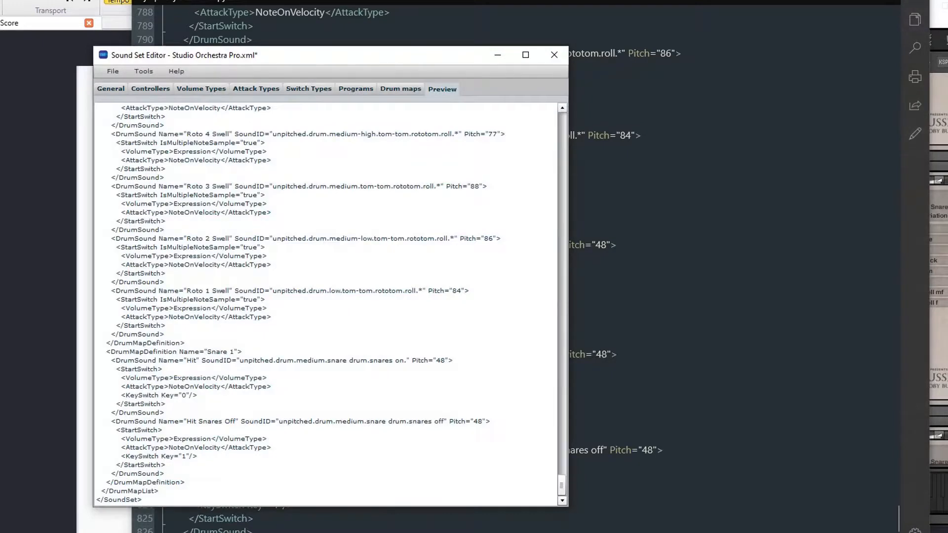
key("alt+Tab")
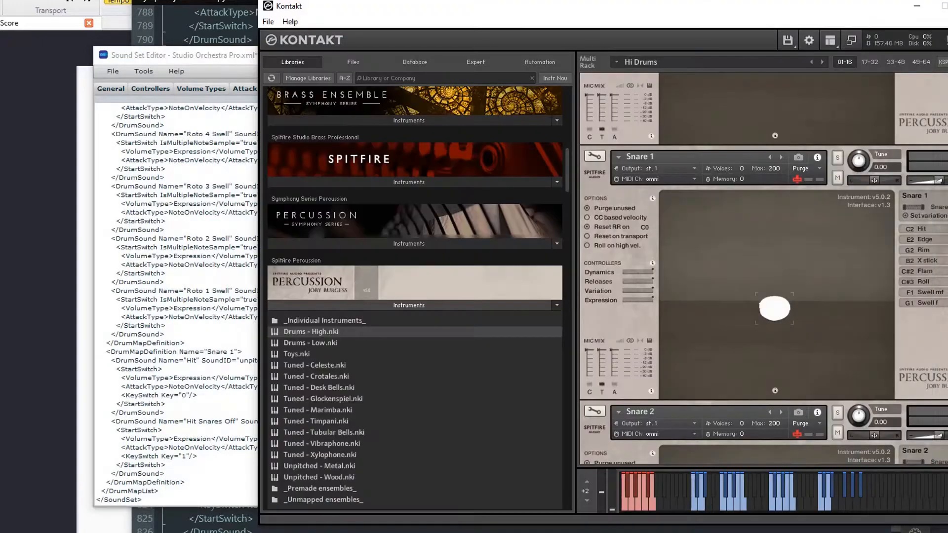
key("alt+Tab")
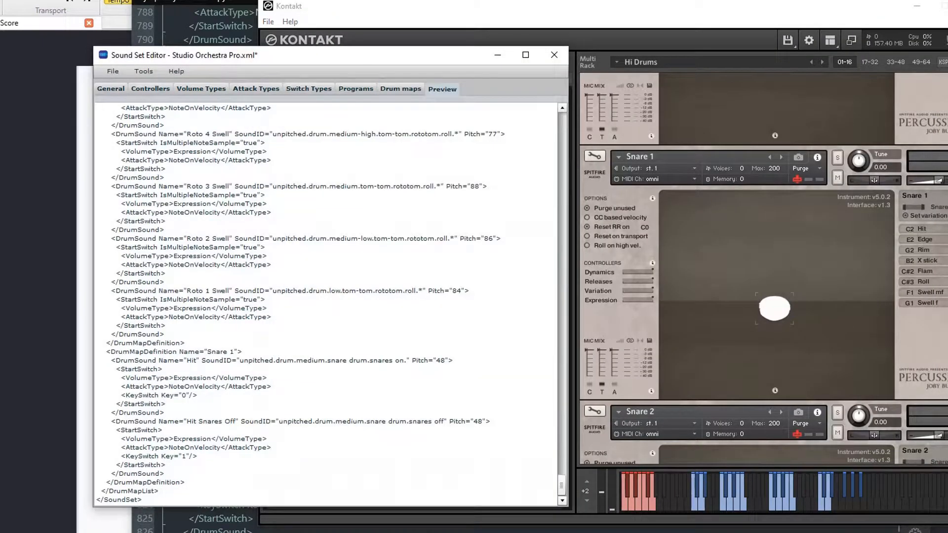
left_click(400, 89)
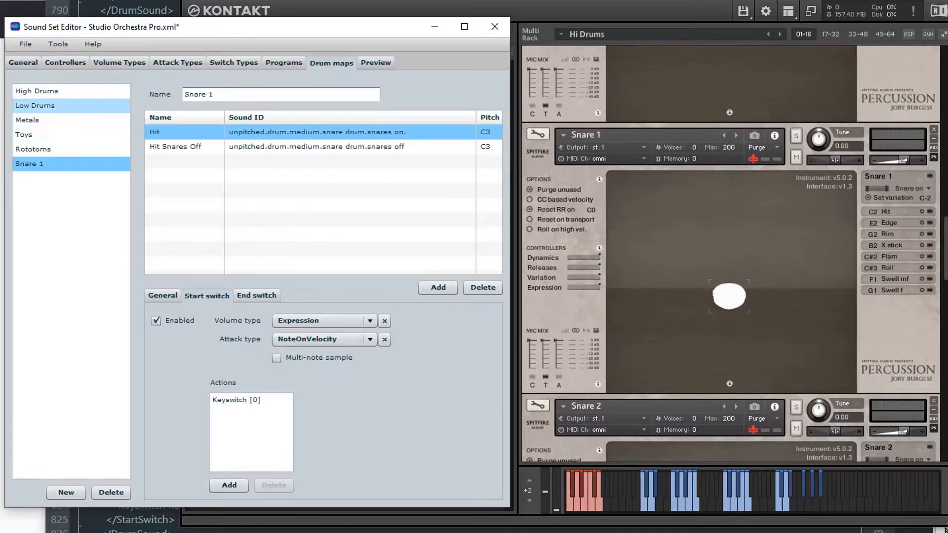
left_click(44, 91)
scroll(257, 161, "down", 5)
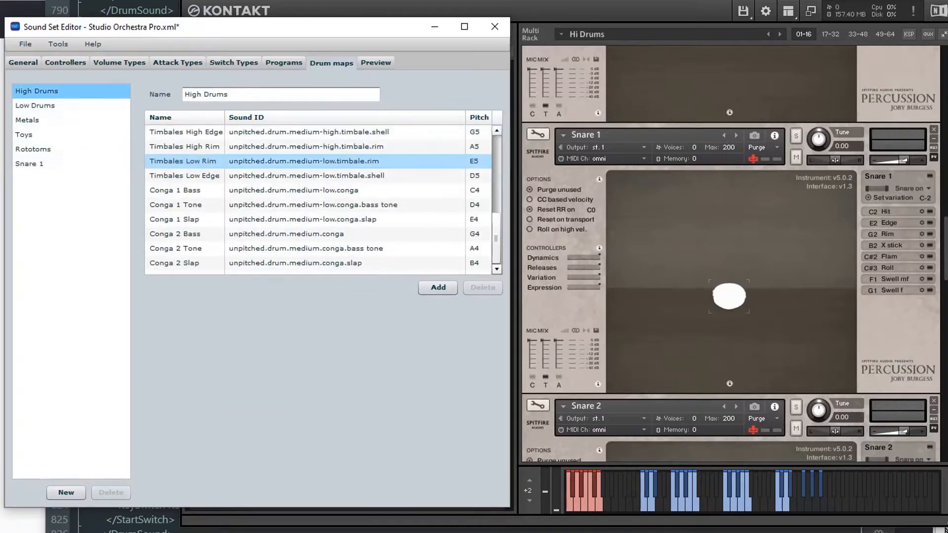
scroll(256, 162, "up", 5)
scroll(256, 161, "down", 5)
scroll(257, 161, "up", 1)
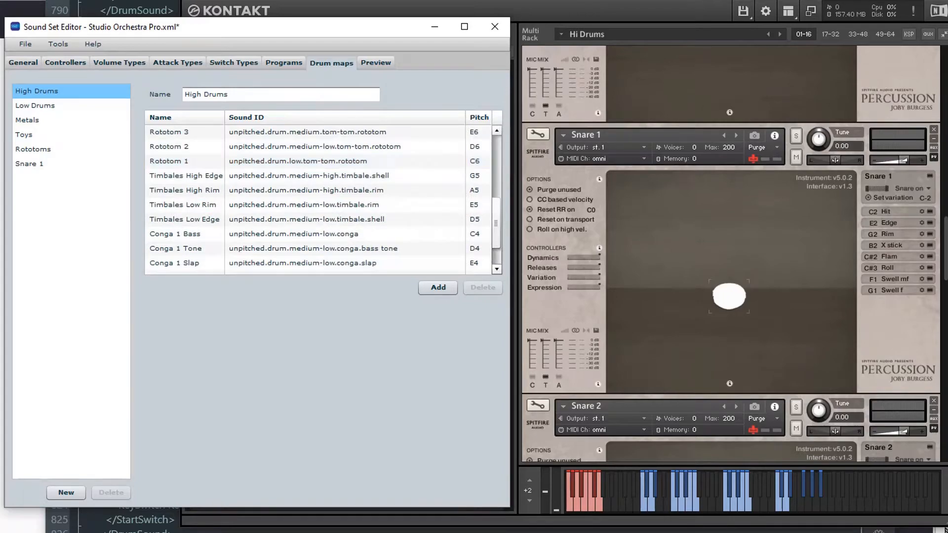
scroll(731, 254, "down", 5)
scroll(731, 254, "down", 3)
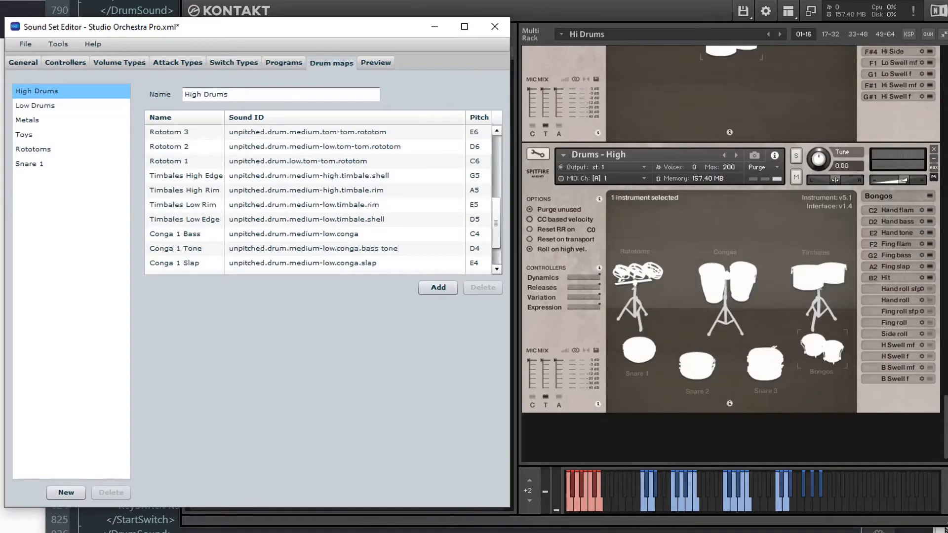